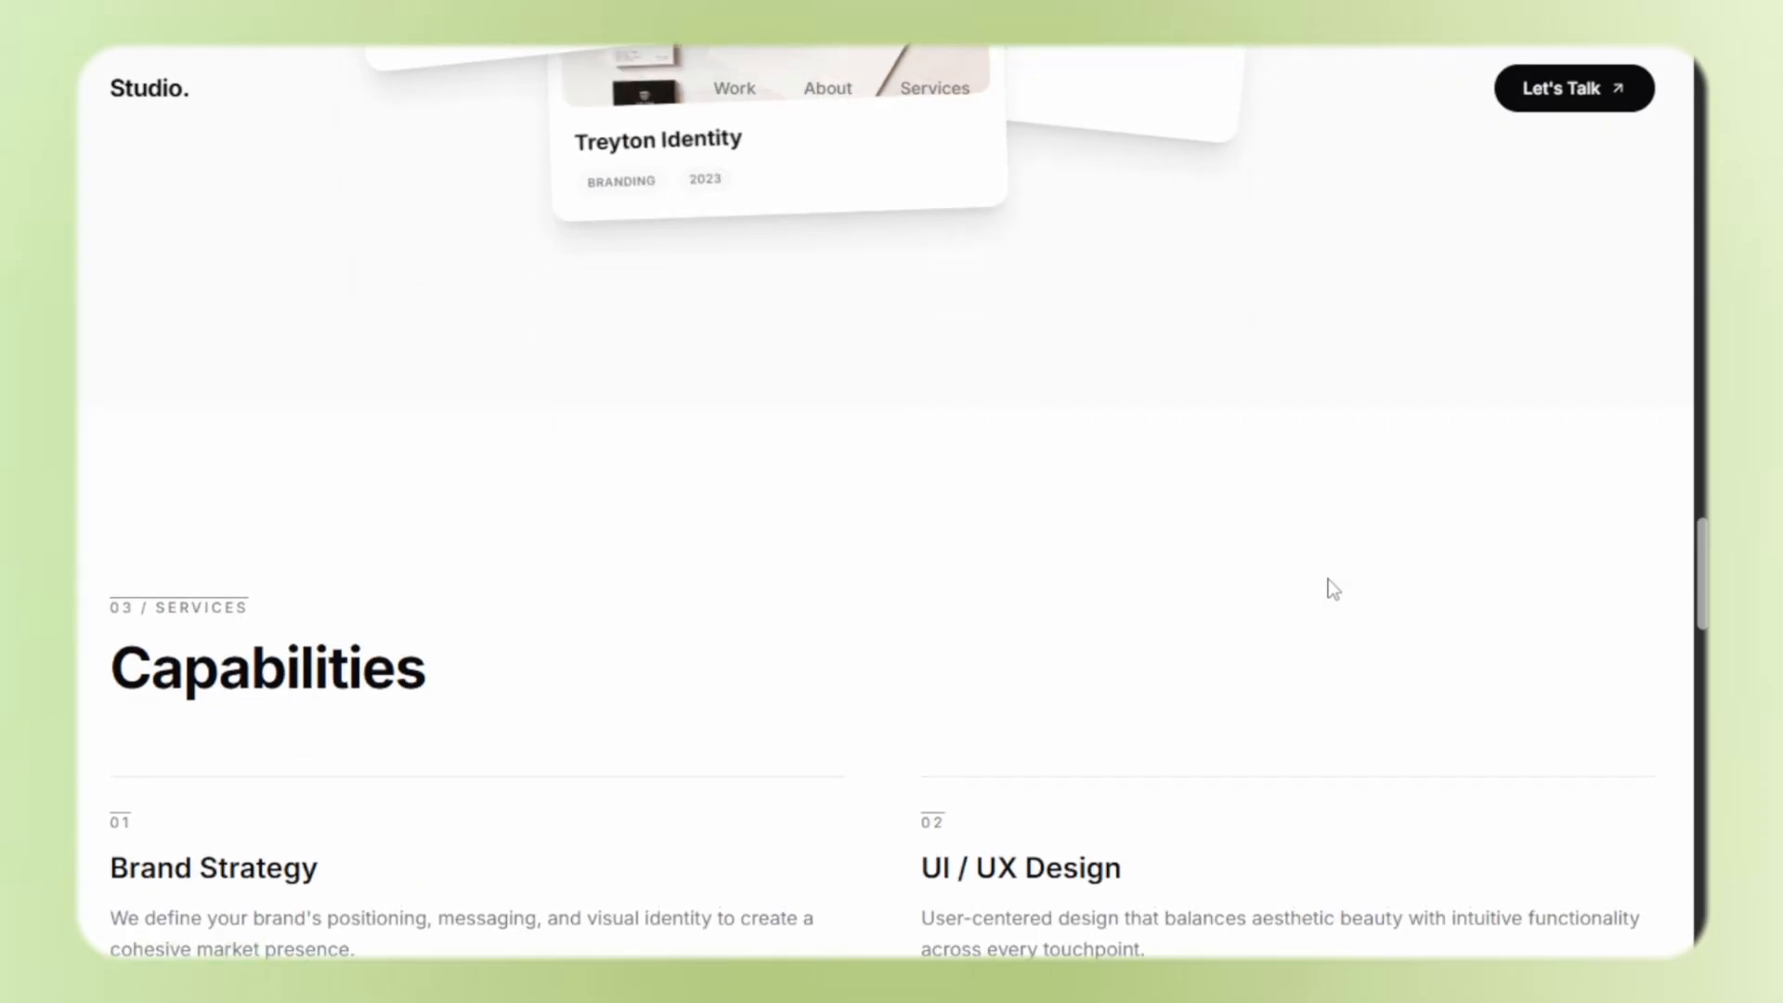
{"action": "scroll", "coordinate": [1328, 579], "scroll_direction": "down", "scroll_amount": 8}
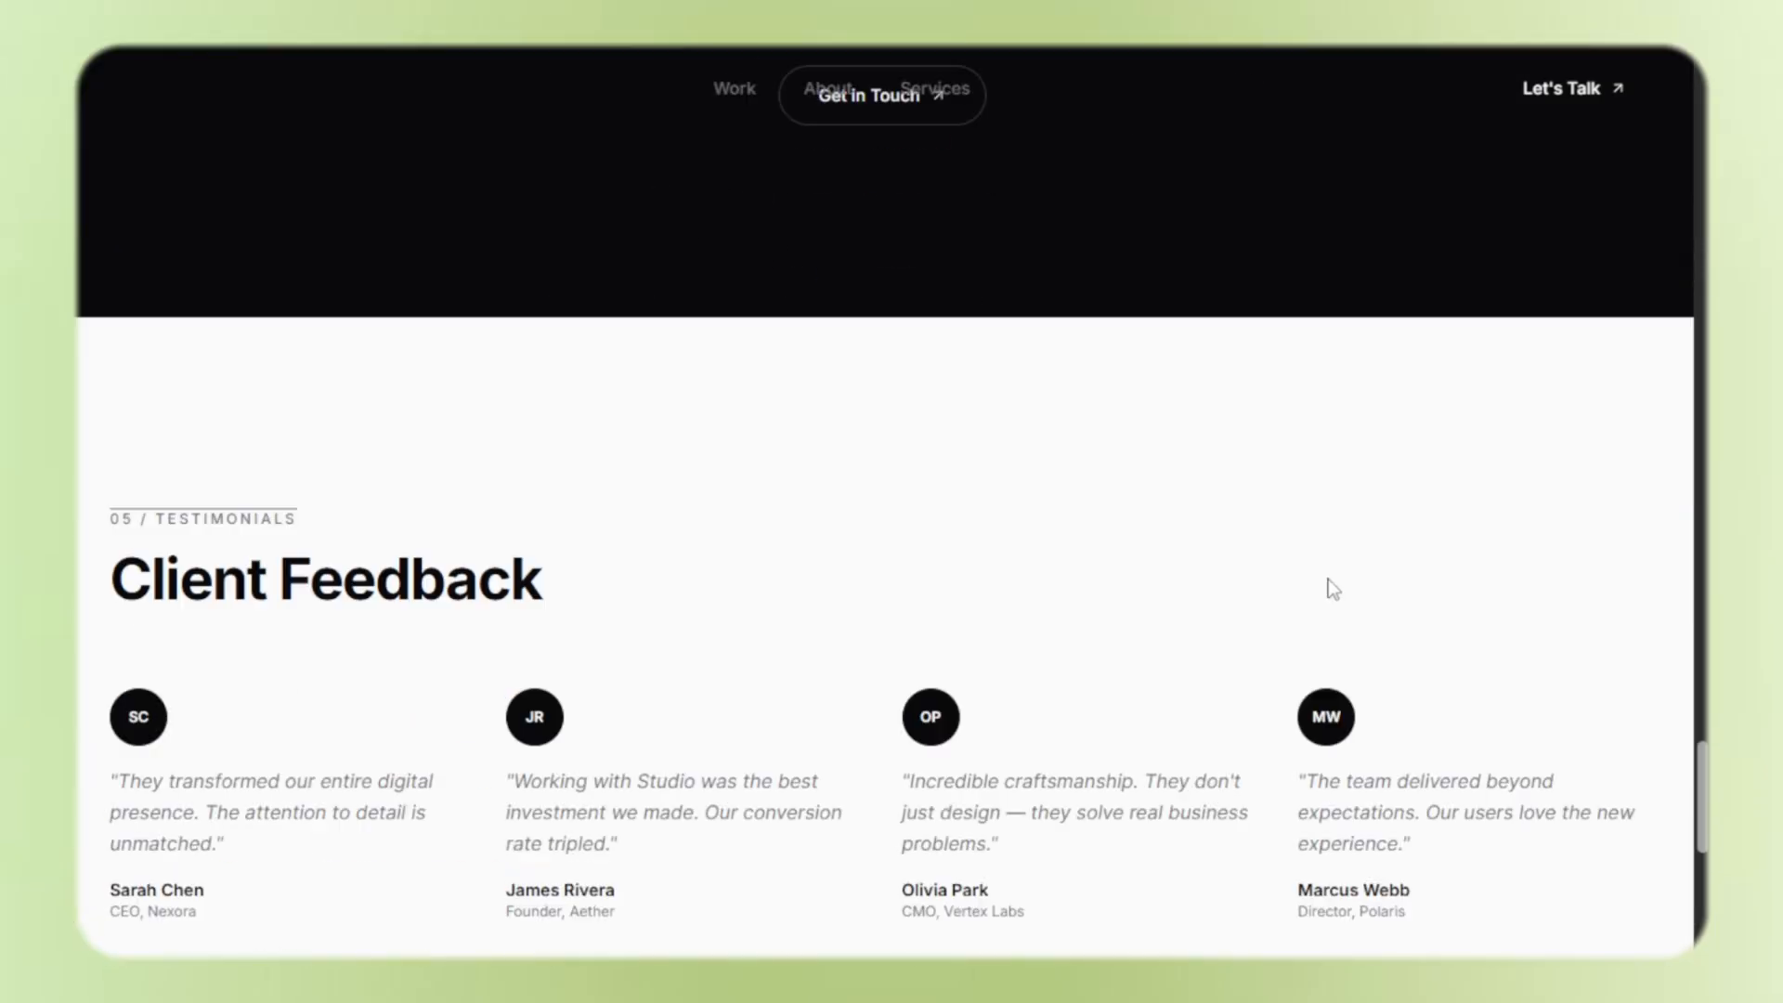
{"action": "scroll", "coordinate": [1195, 718], "scroll_direction": "down", "scroll_amount": 5}
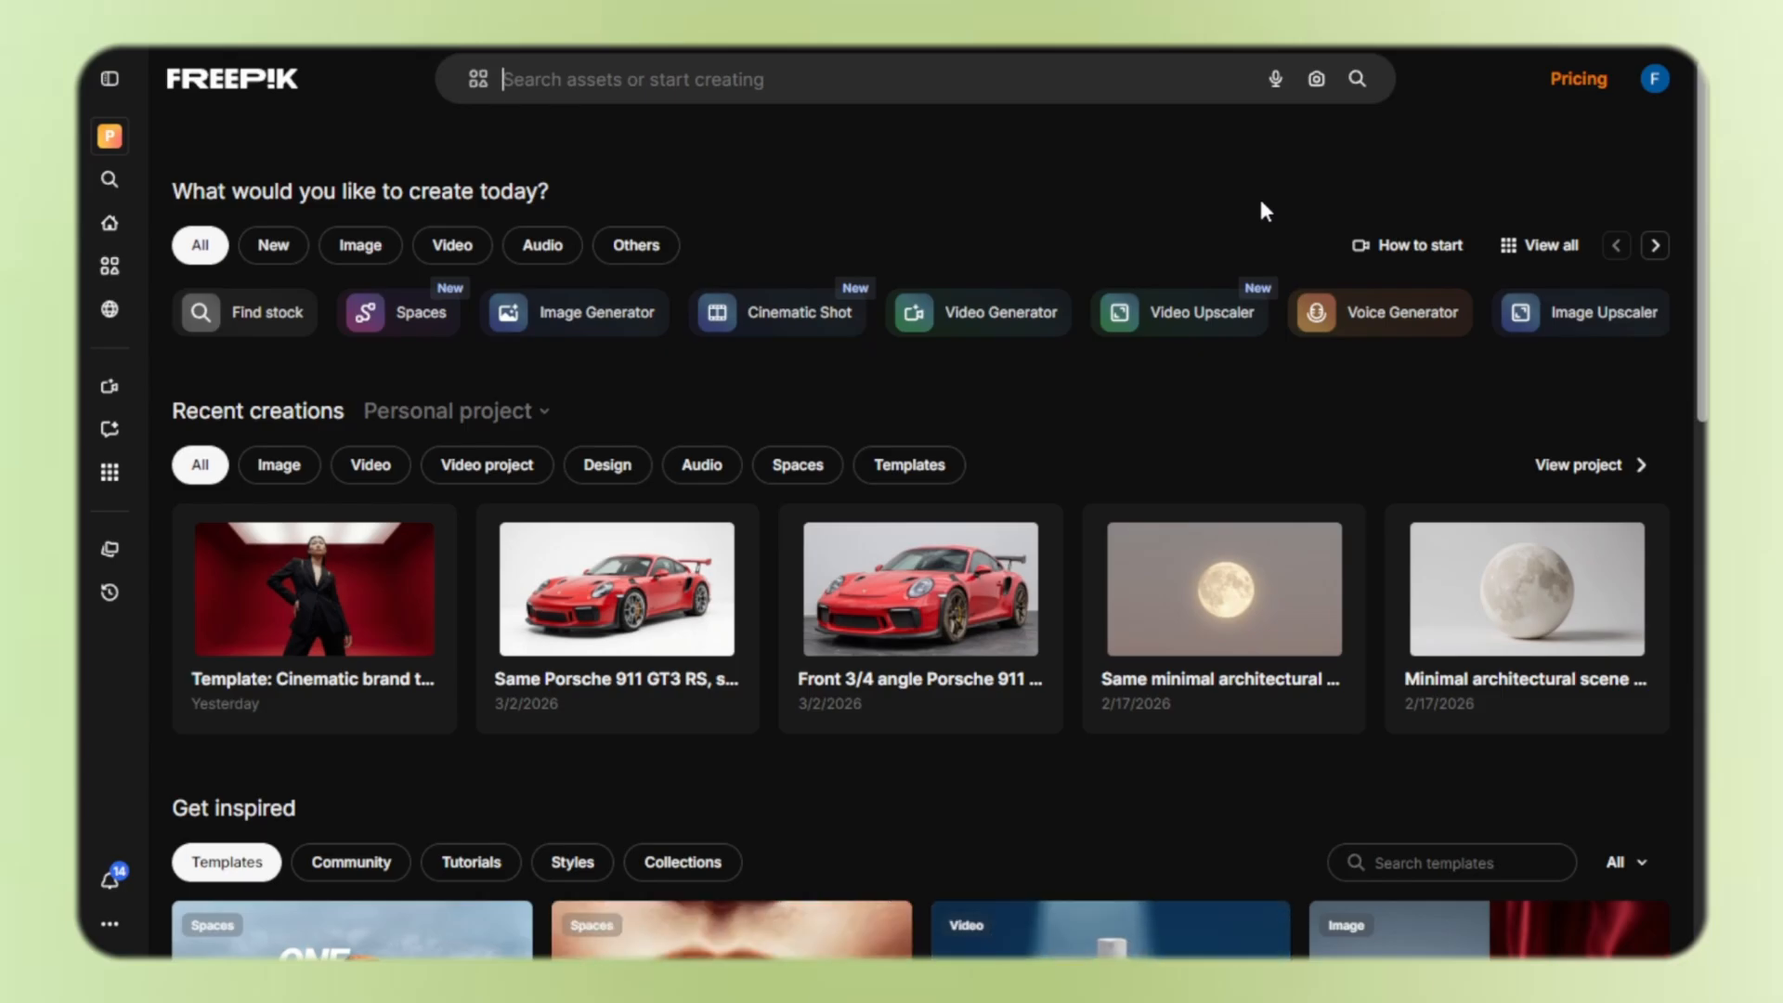
In Freepik, open the Image Generator and enter the prompt "Cinematic film still of a door slowly opening into a modern creative developer workspace…"
{"action": "left_click", "coordinate": [608, 323]}
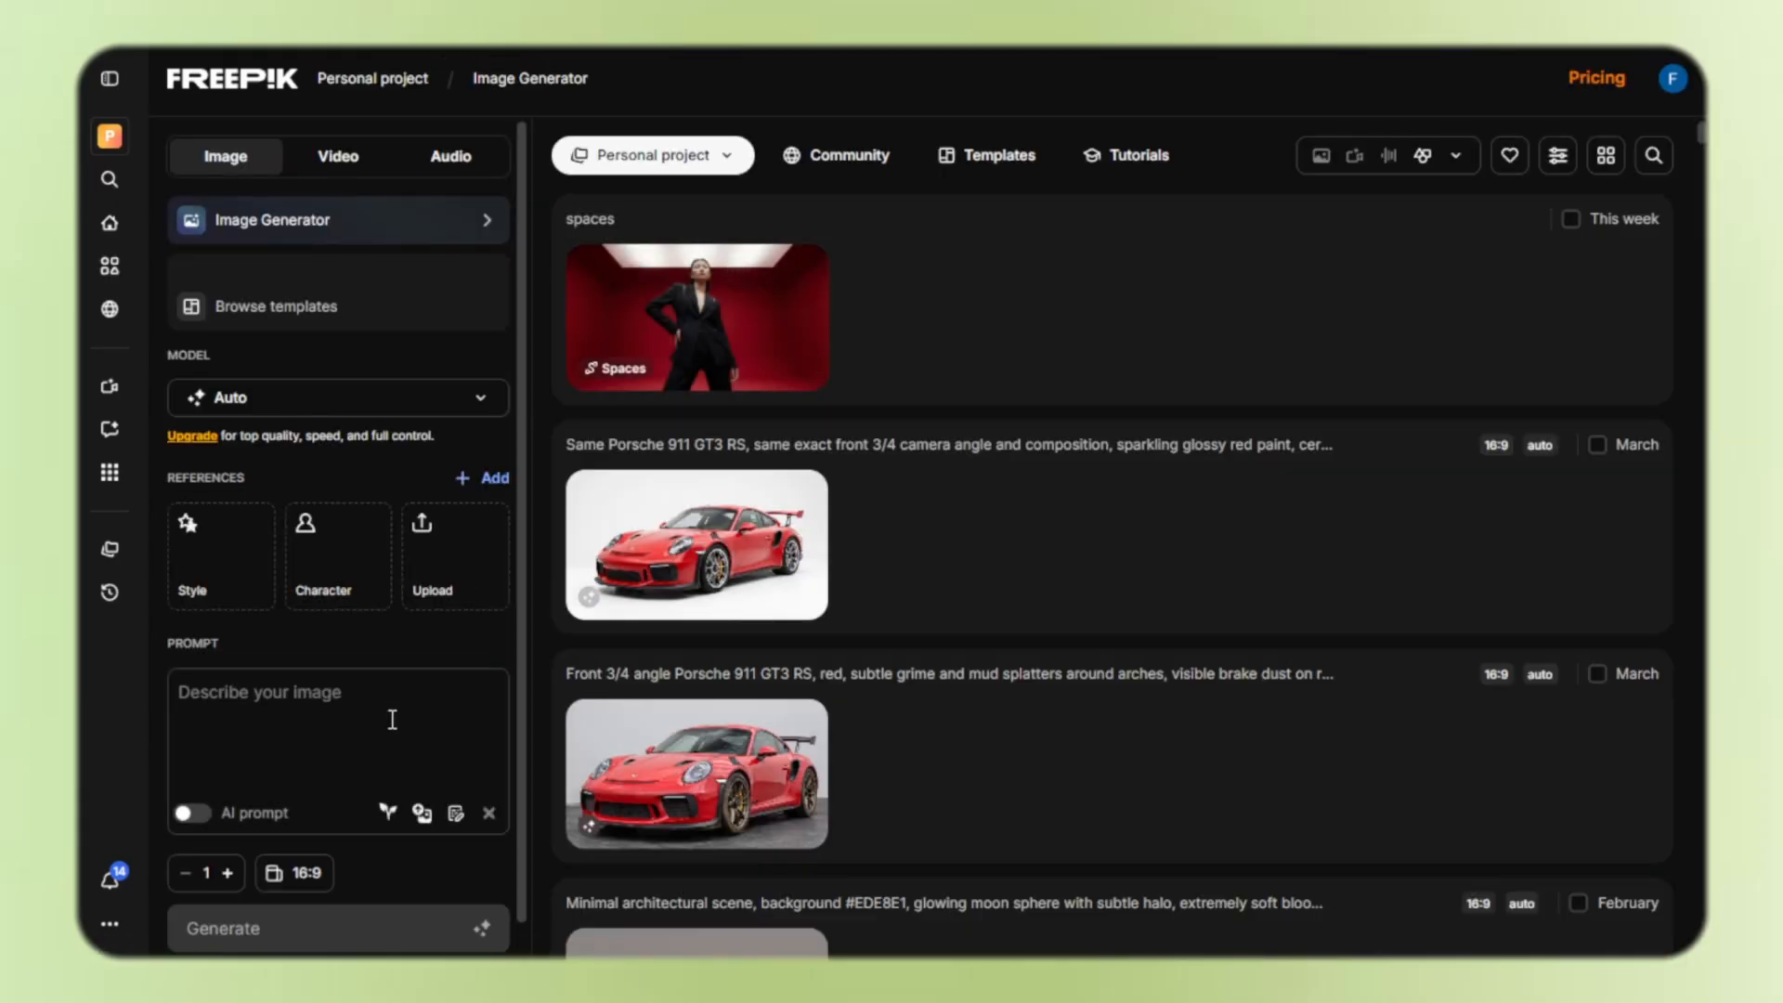
{"action": "left_click", "coordinate": [392, 720]}
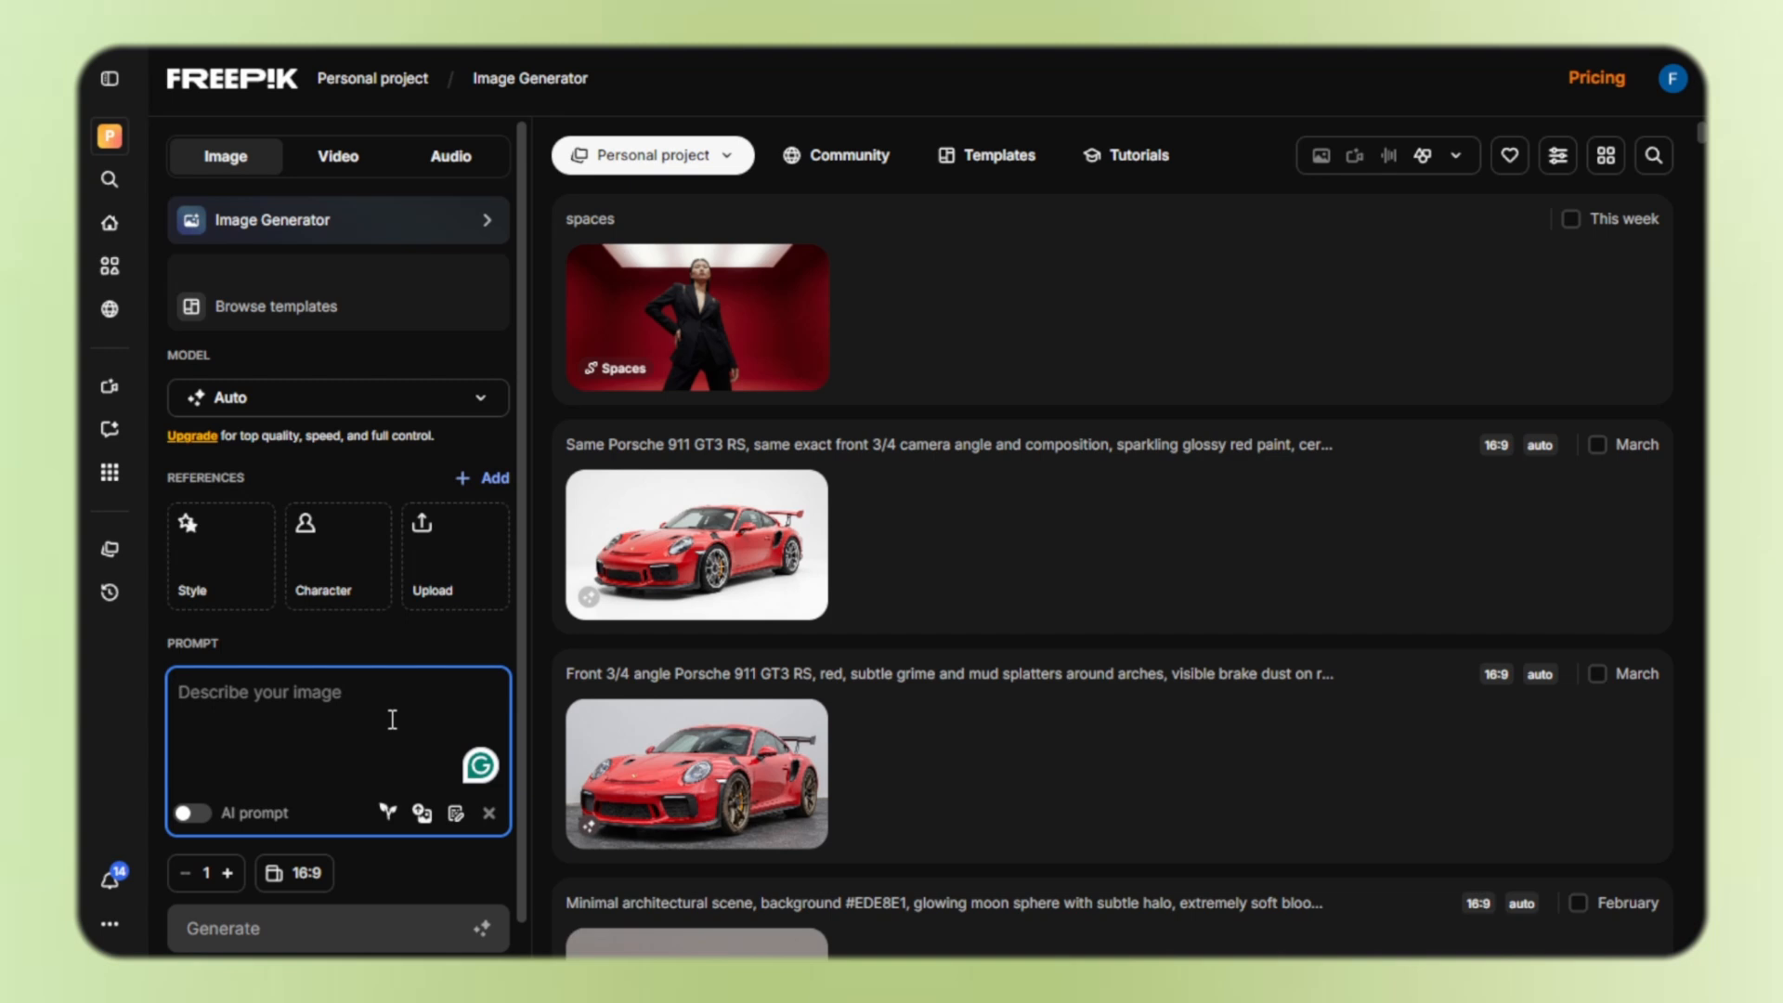
{"action": "key", "text": "ctrl+v"}
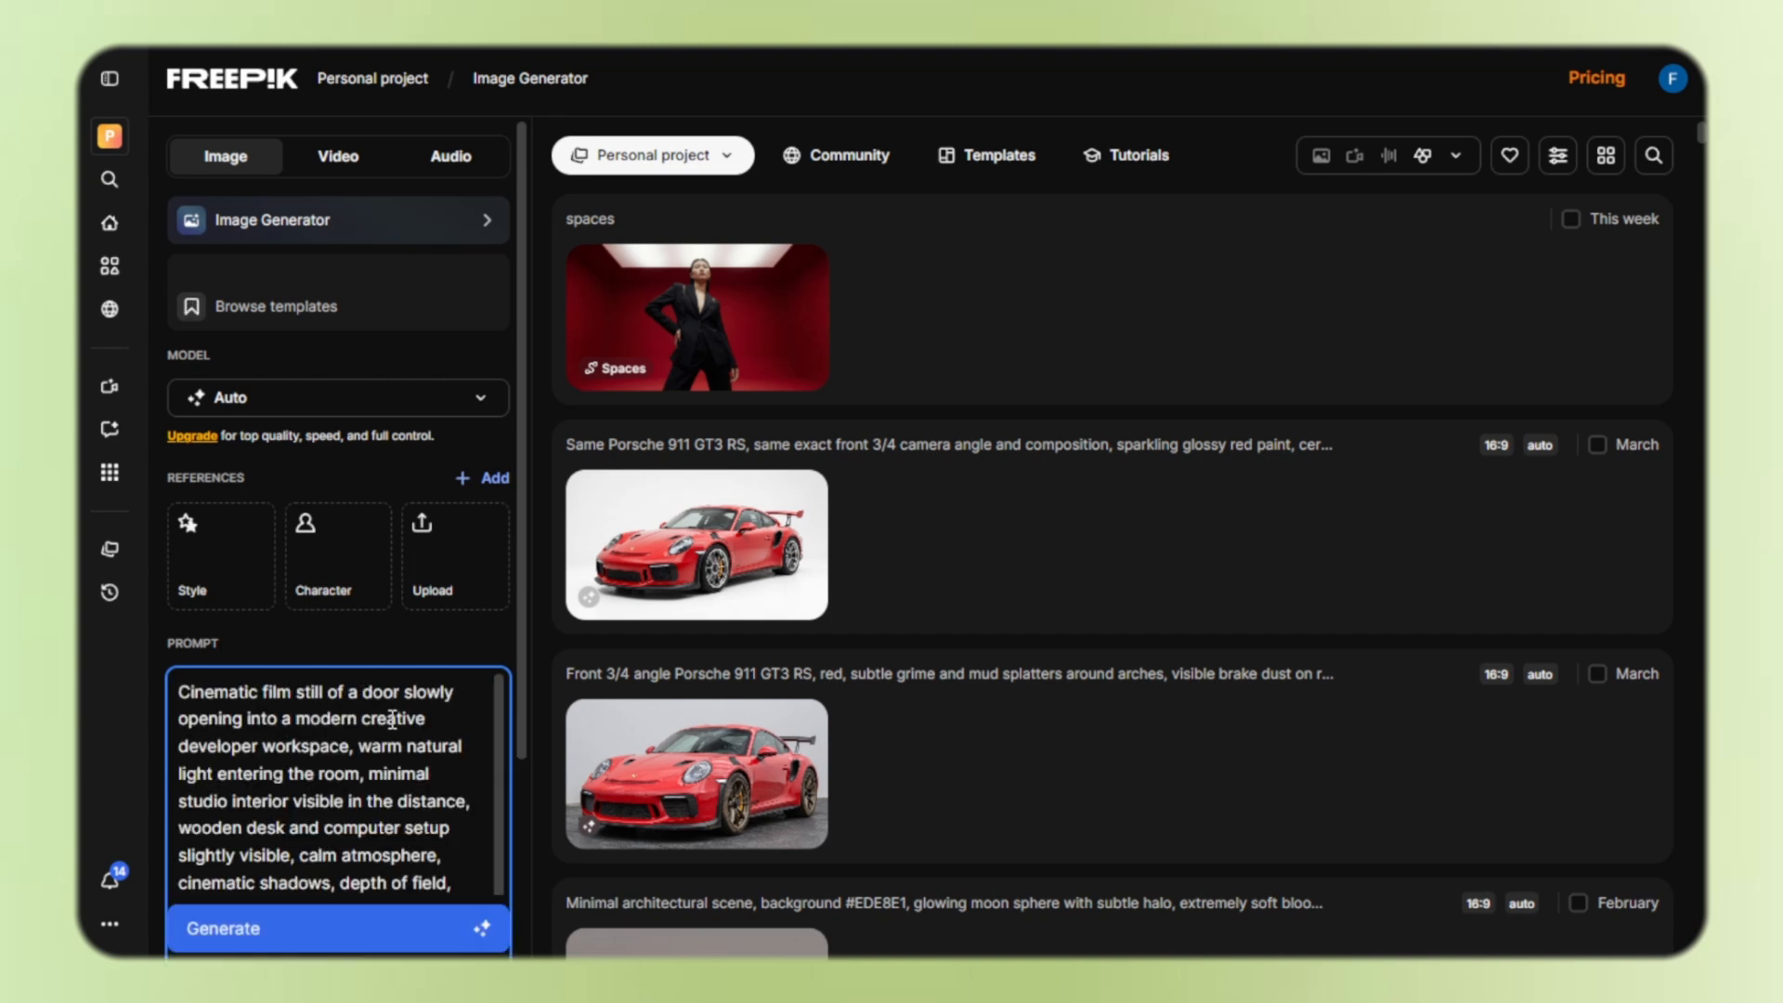
{"action": "scroll", "coordinate": [390, 713], "scroll_direction": "down", "scroll_amount": 1}
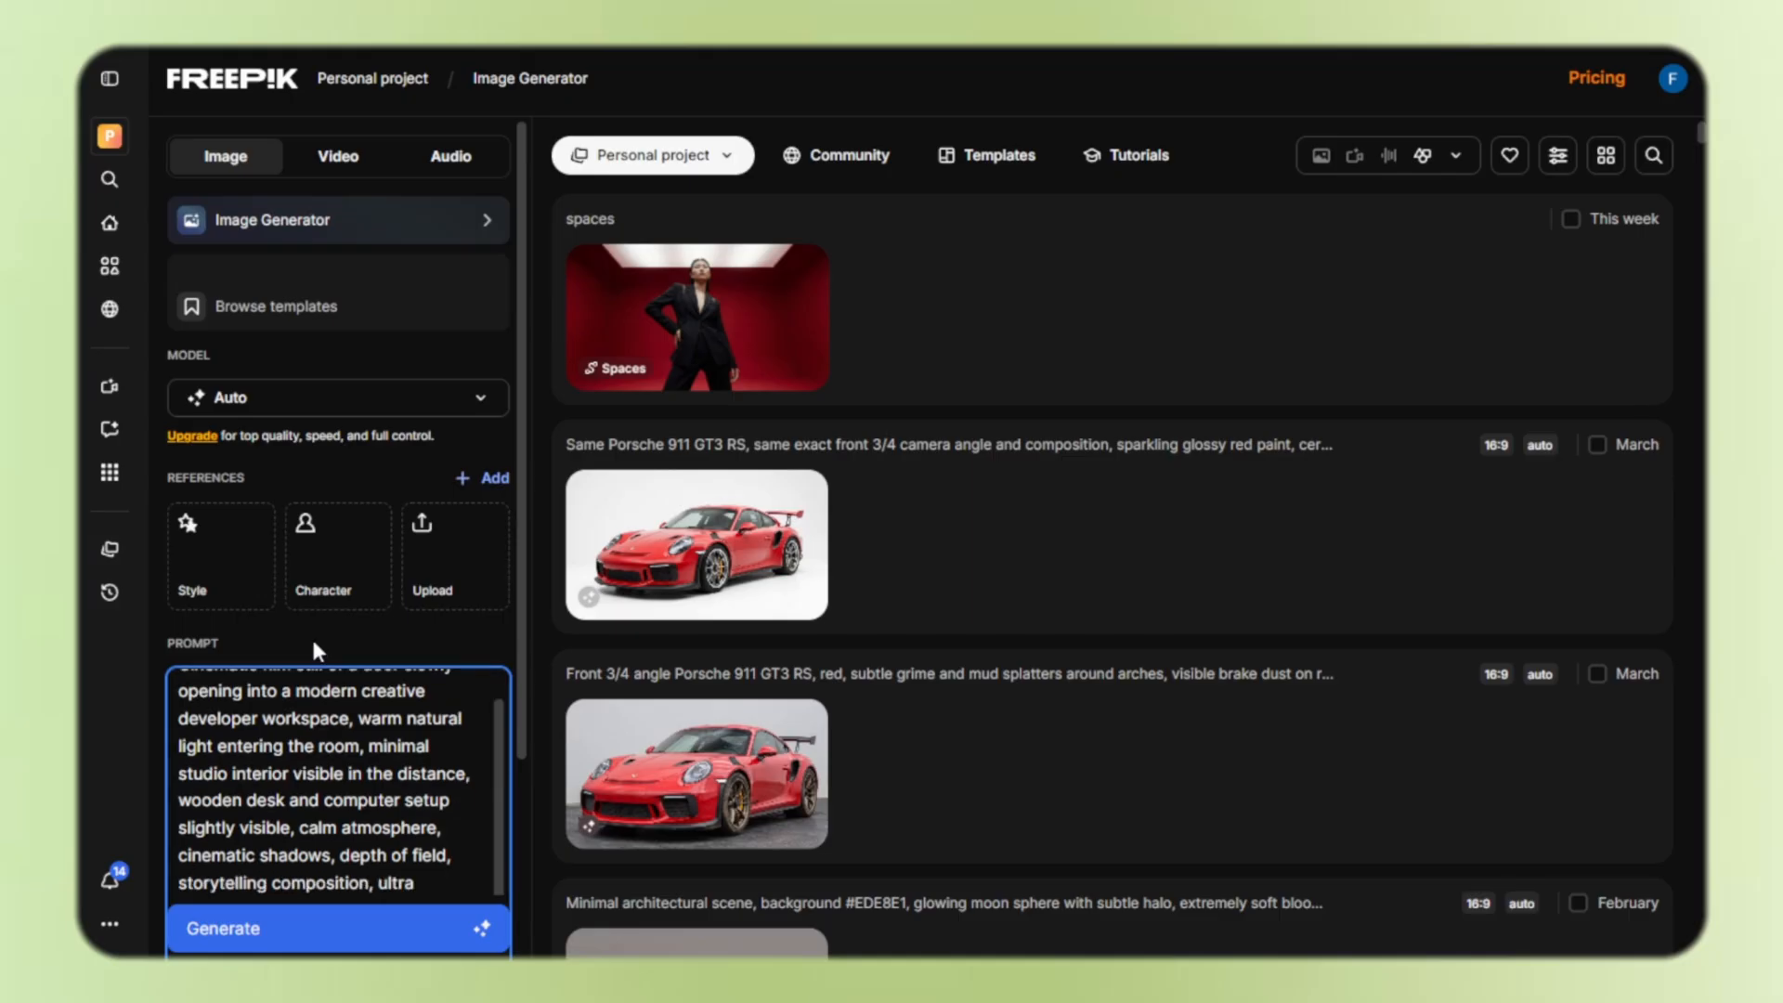
{"action": "scroll", "coordinate": [283, 738], "scroll_direction": "down", "scroll_amount": 3}
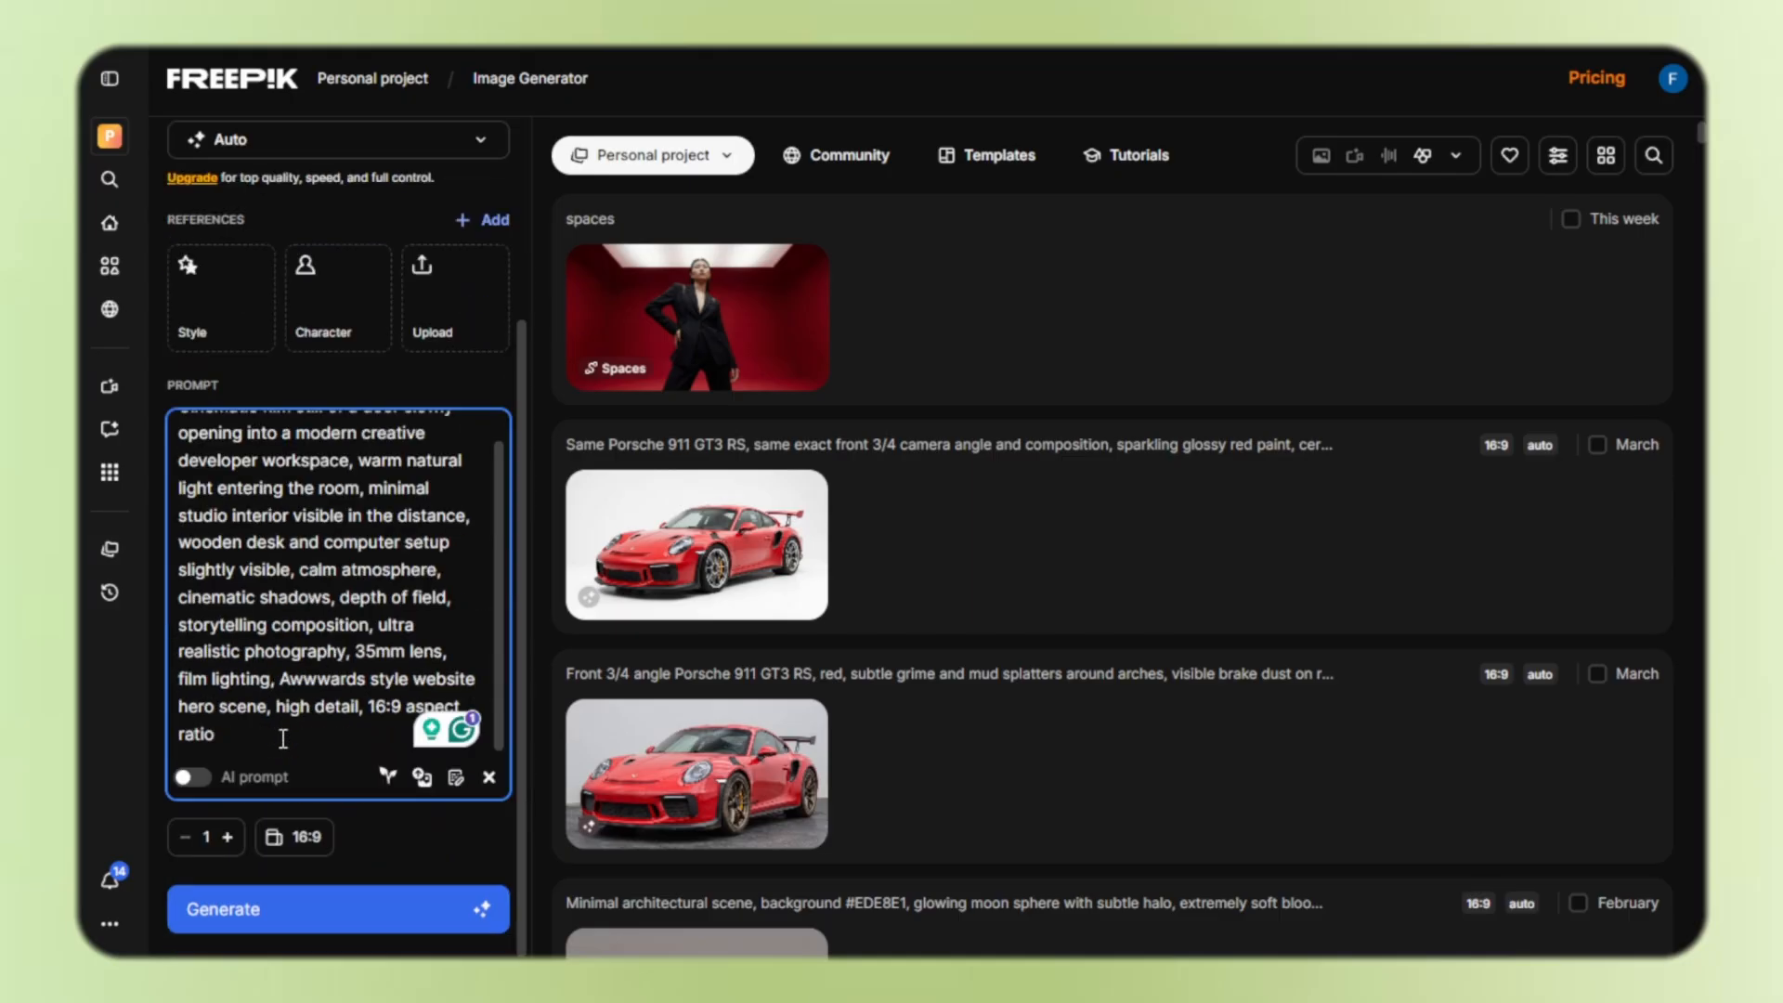
Generate the door image in the 16:9 widescreen aspect ratio
{"action": "left_click", "coordinate": [306, 838]}
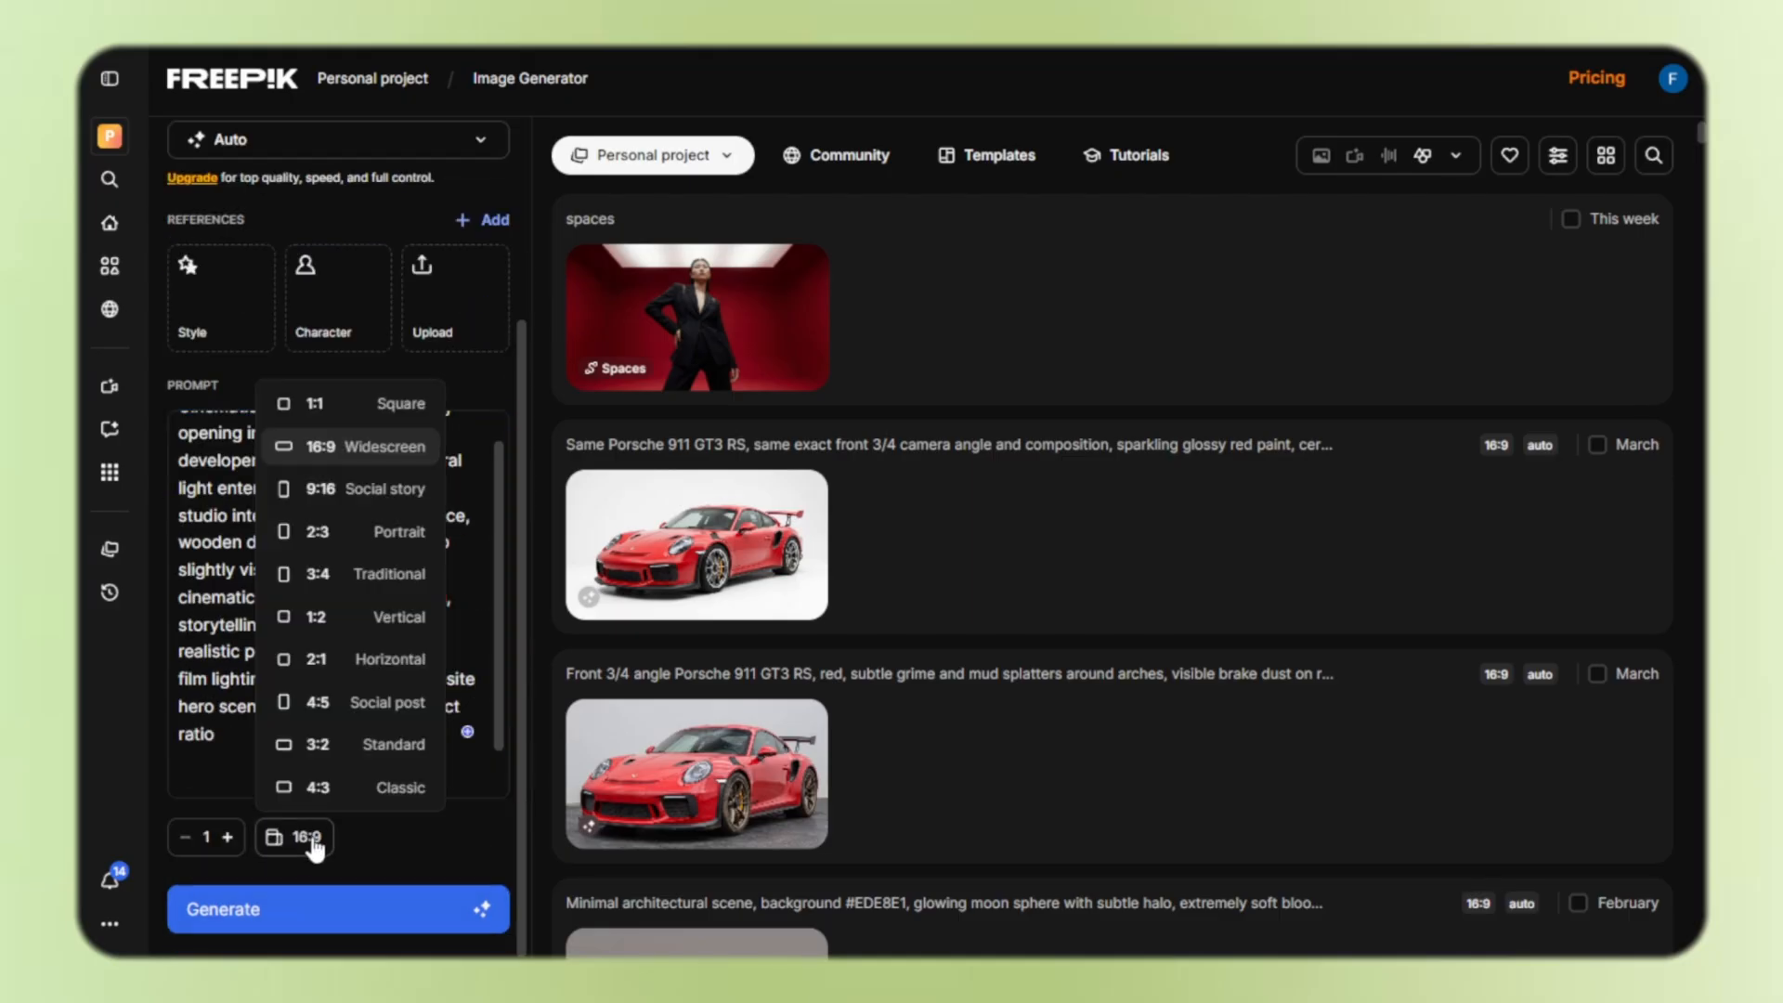
{"action": "left_click", "coordinate": [233, 514]}
{"action": "left_click", "coordinate": [345, 916]}
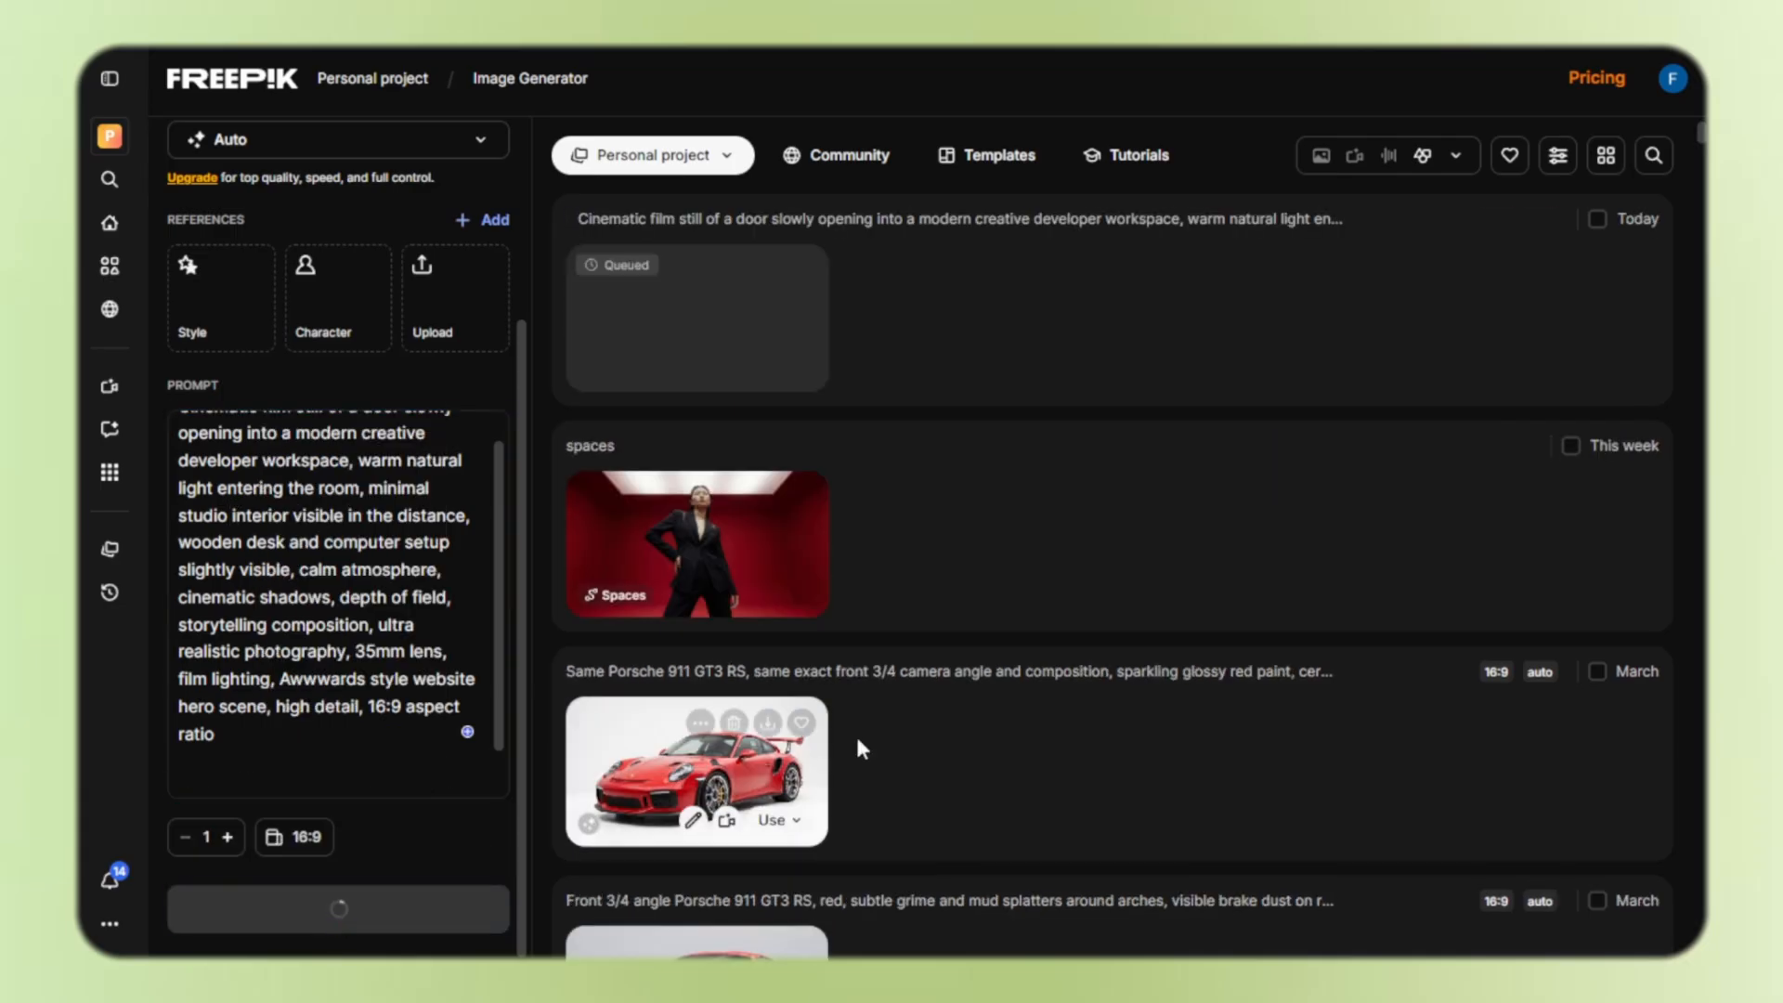
Preview the generated door image at full size and download it
{"action": "left_click", "coordinate": [757, 309]}
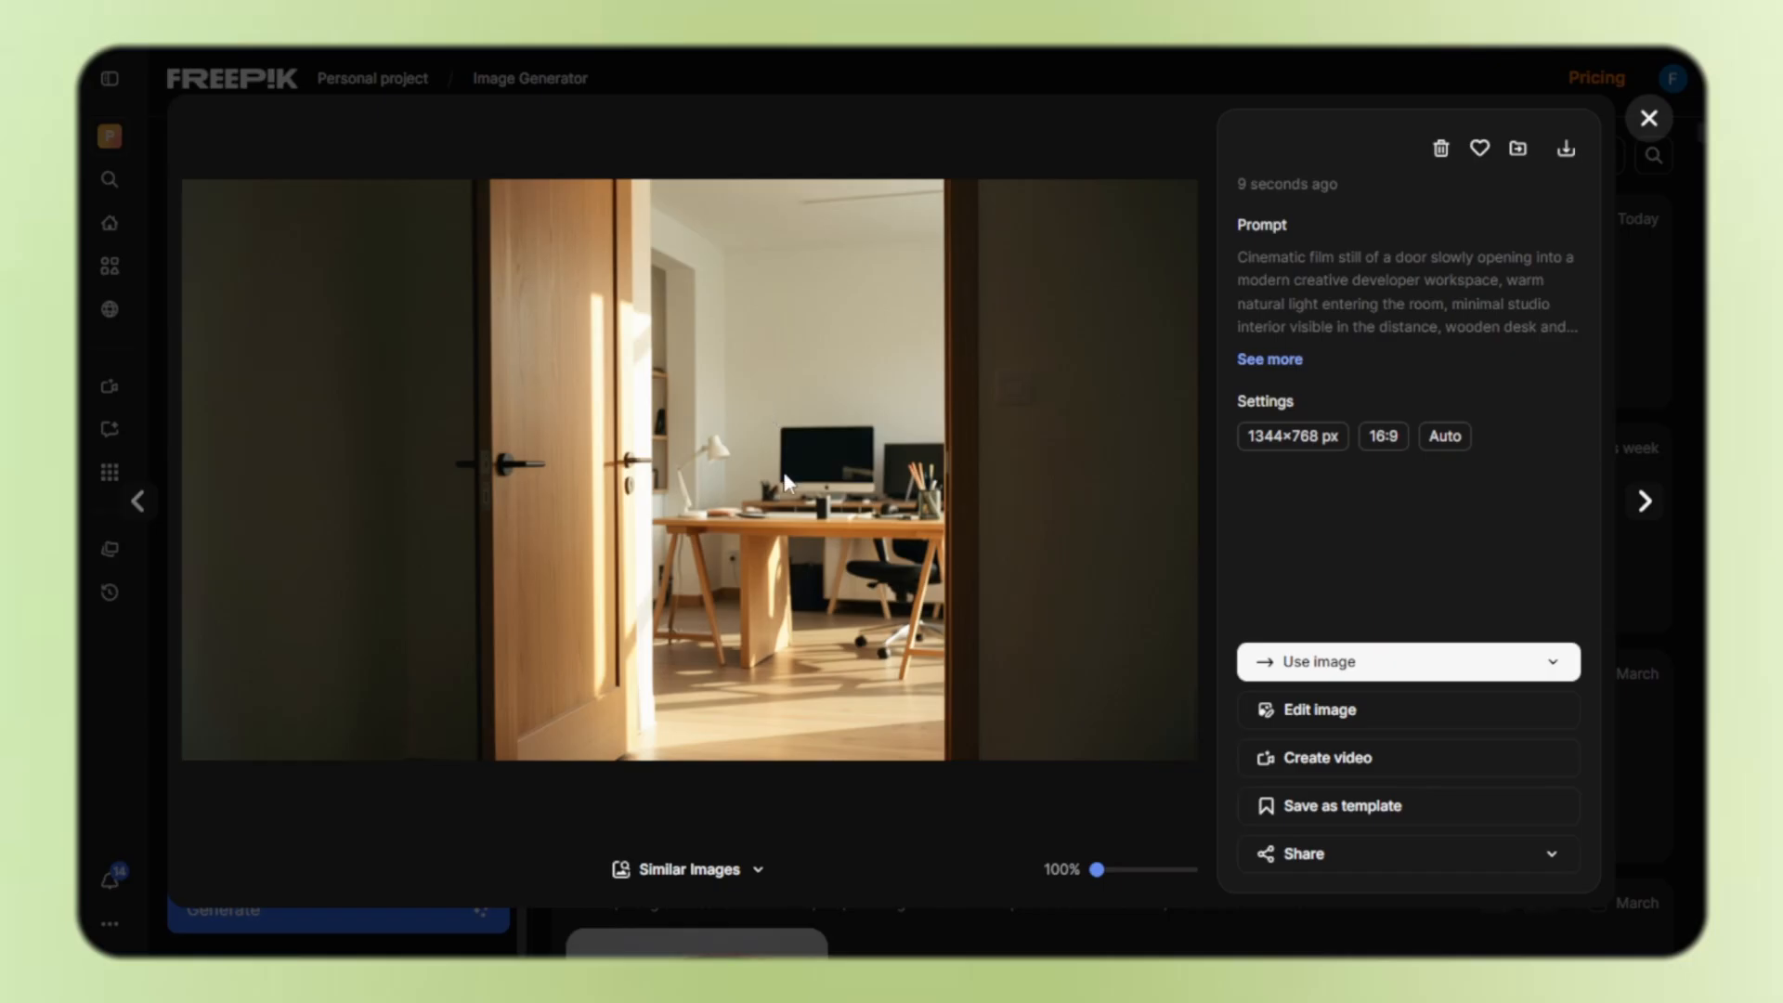
{"action": "left_click", "coordinate": [1667, 391]}
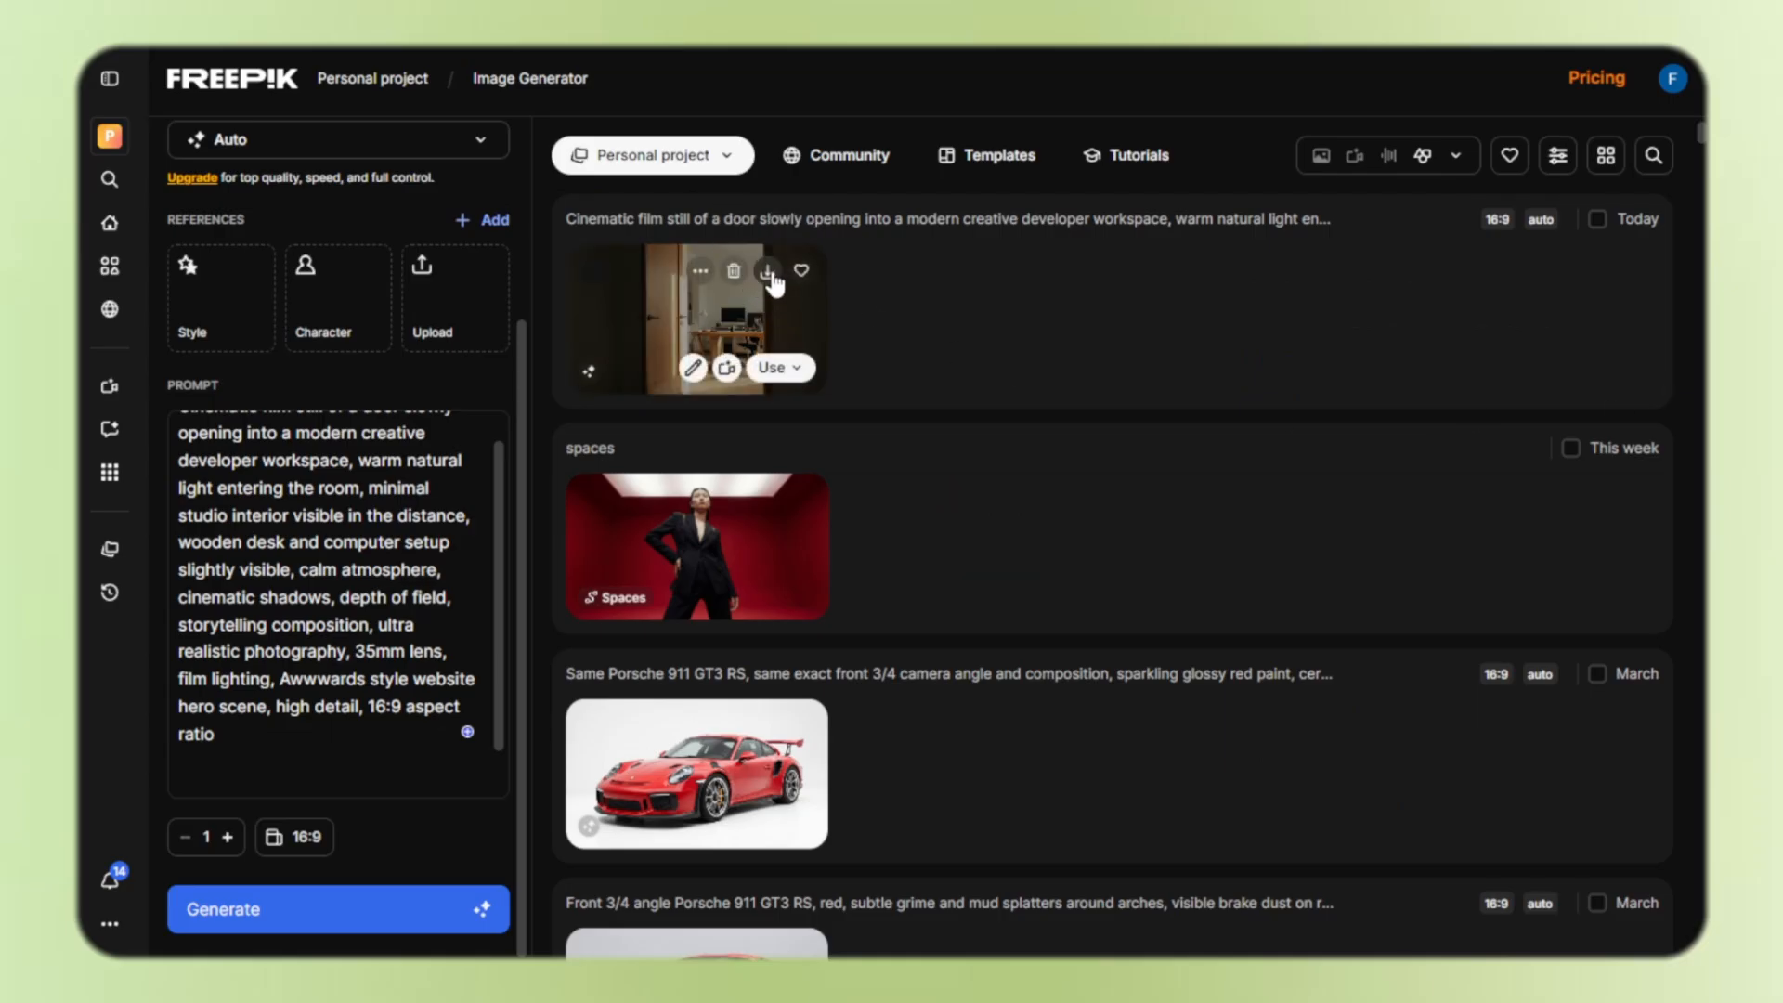
{"action": "left_click", "coordinate": [770, 274]}
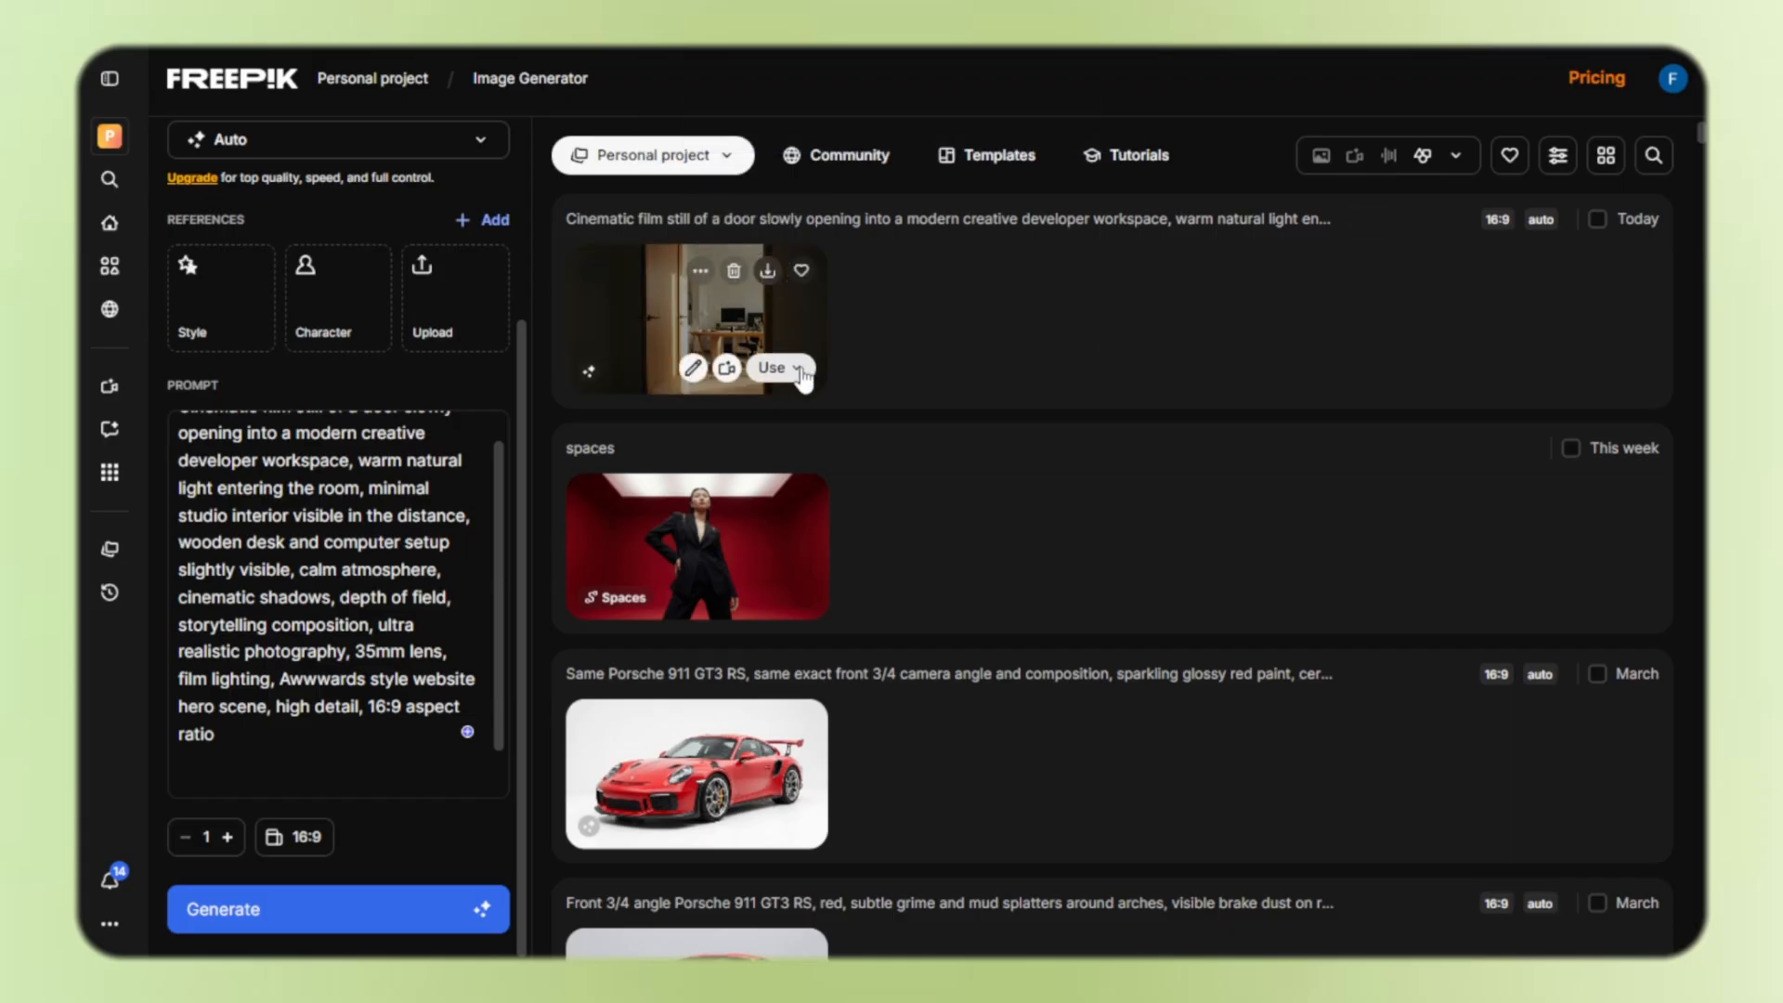
Generate an image with the door image as reference and the prompt "Cinematic shot inside a modern developer workspace showing a computer desk…"
{"action": "left_click", "coordinate": [773, 367]}
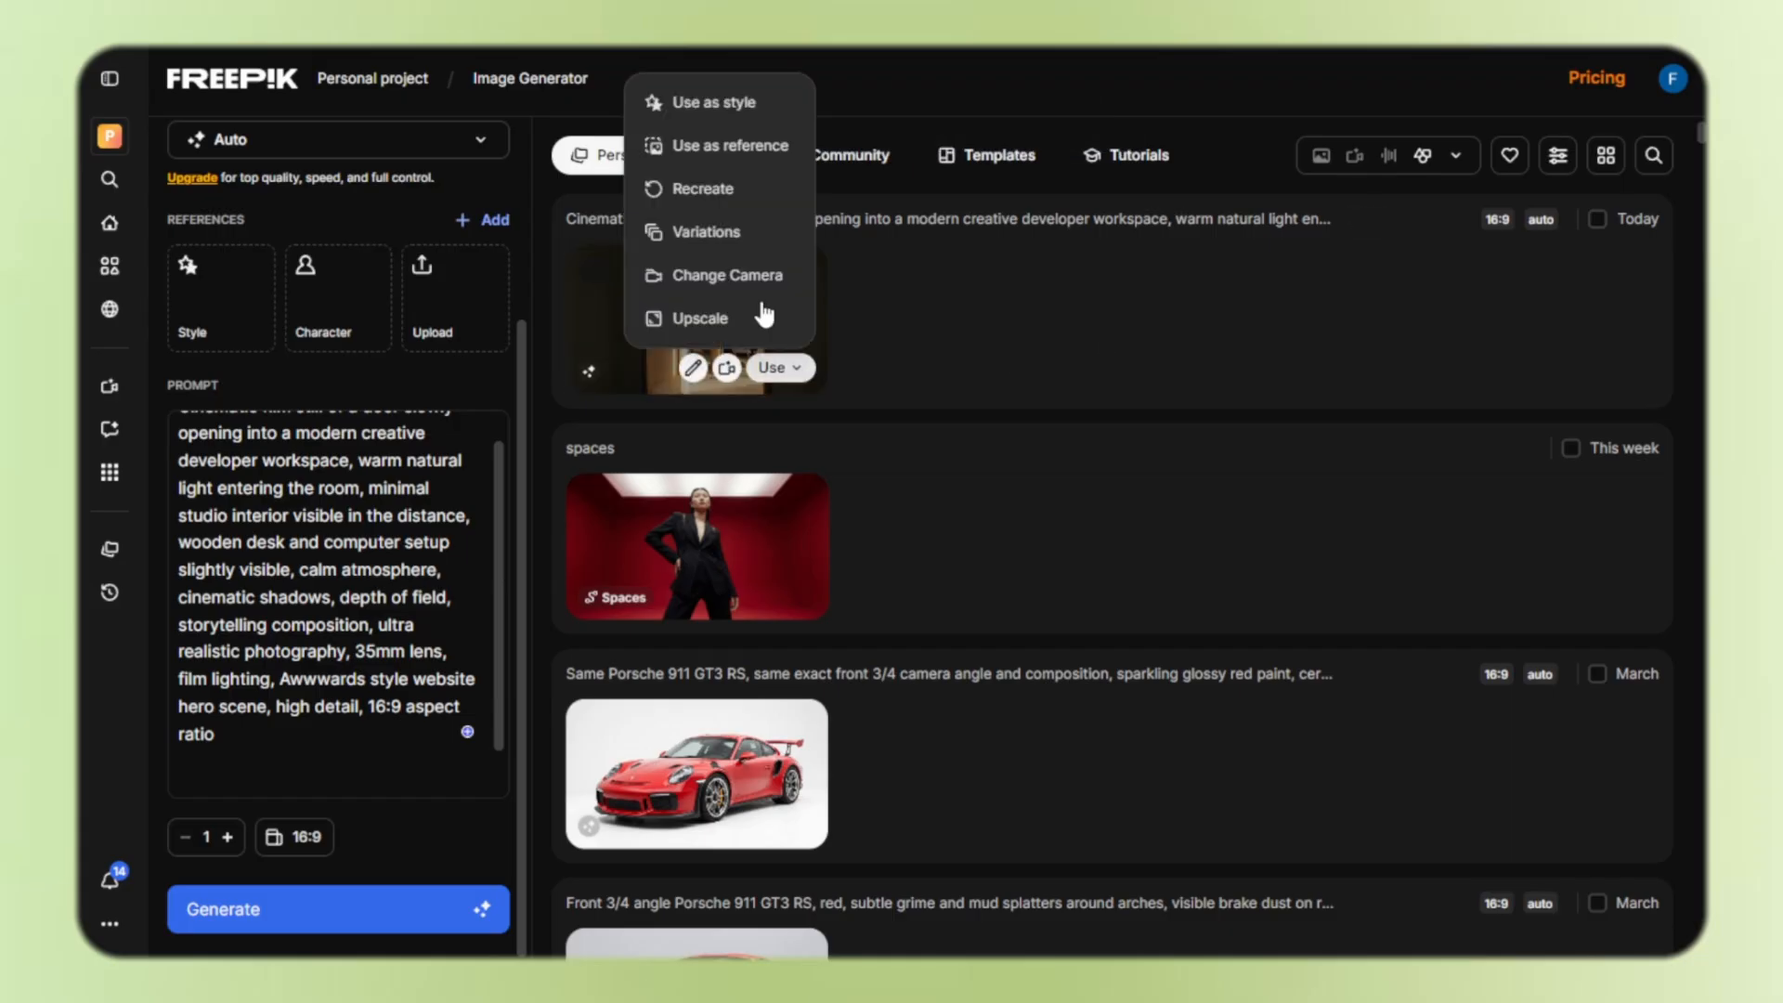
{"action": "left_click", "coordinate": [734, 148]}
{"action": "right_click", "coordinate": [412, 588]}
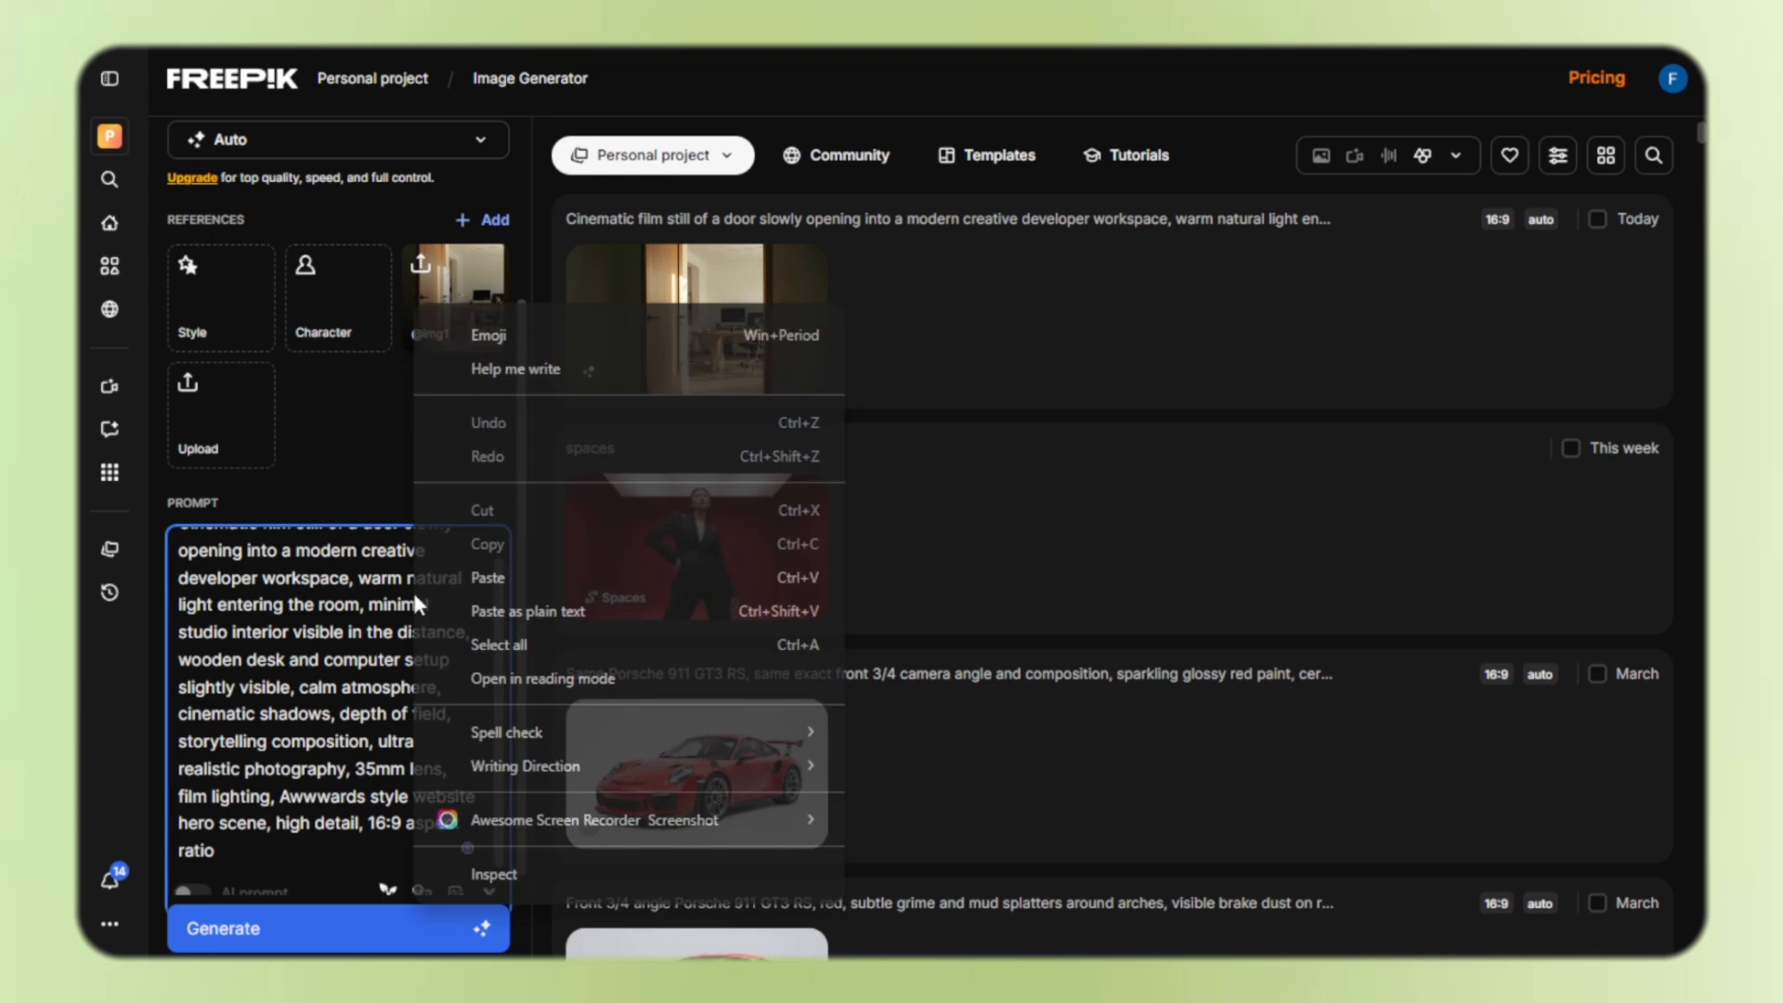
{"action": "left_click", "coordinate": [471, 634]}
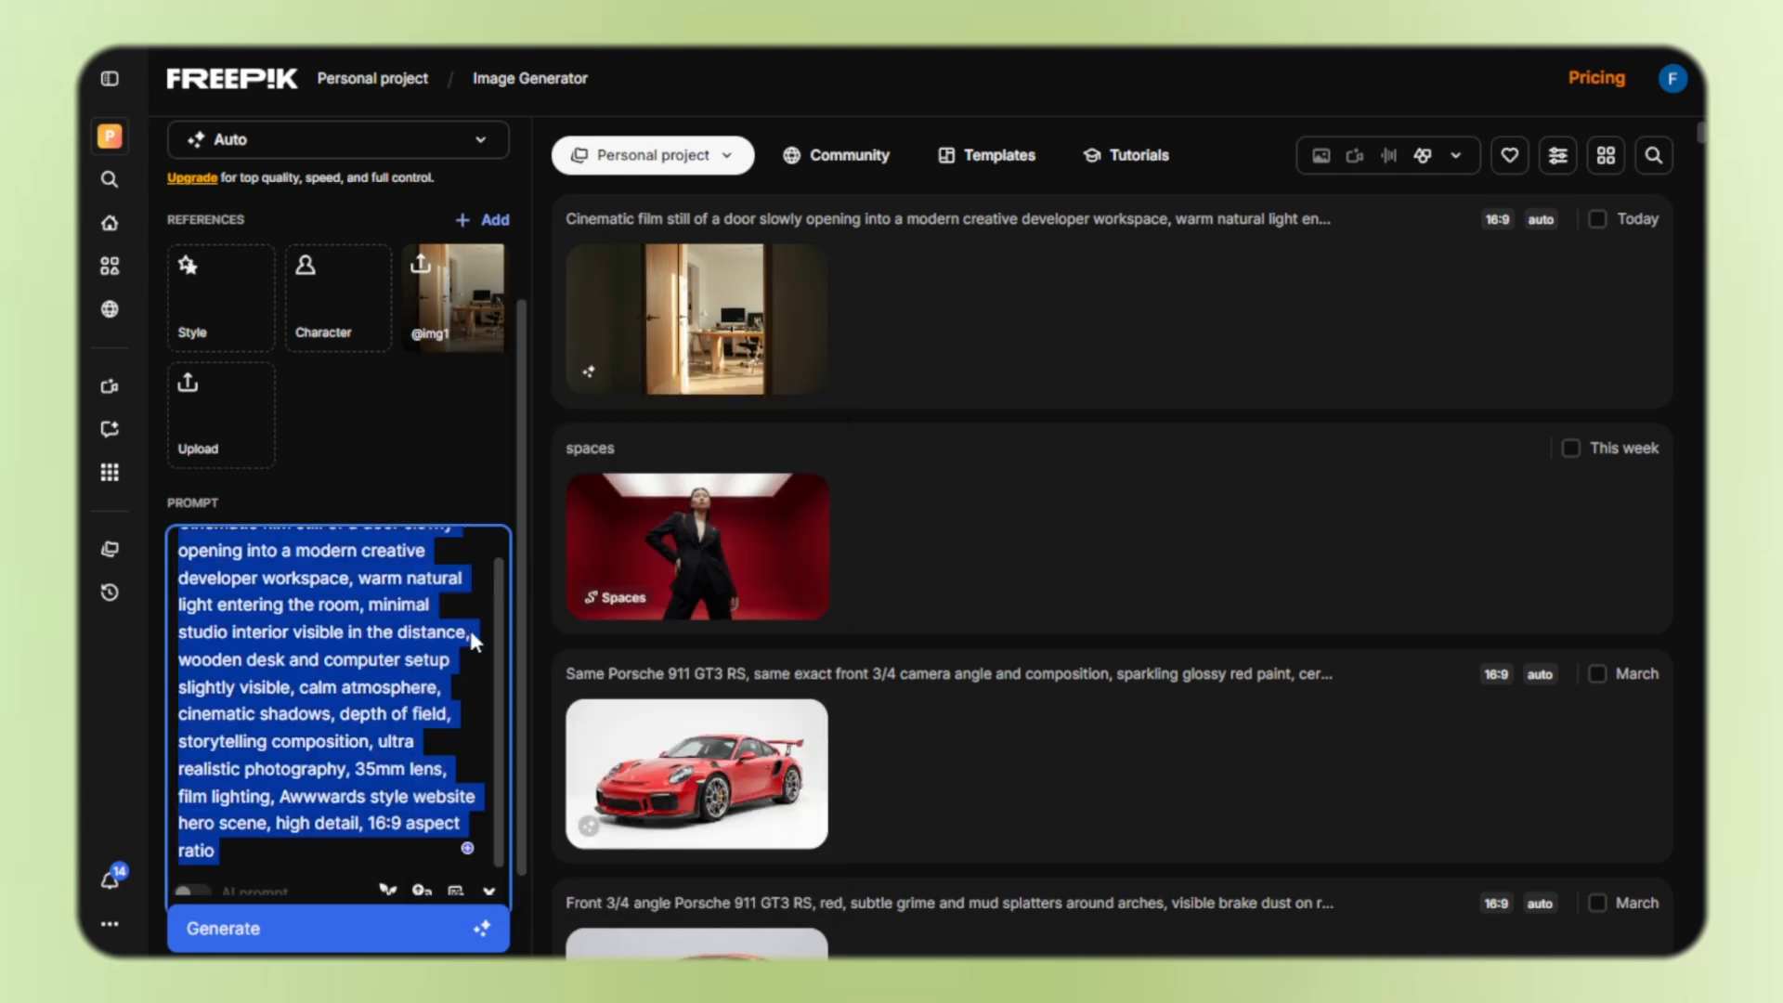
{"action": "key", "text": "BackSpace"}
{"action": "key", "text": "ctrl+v"}
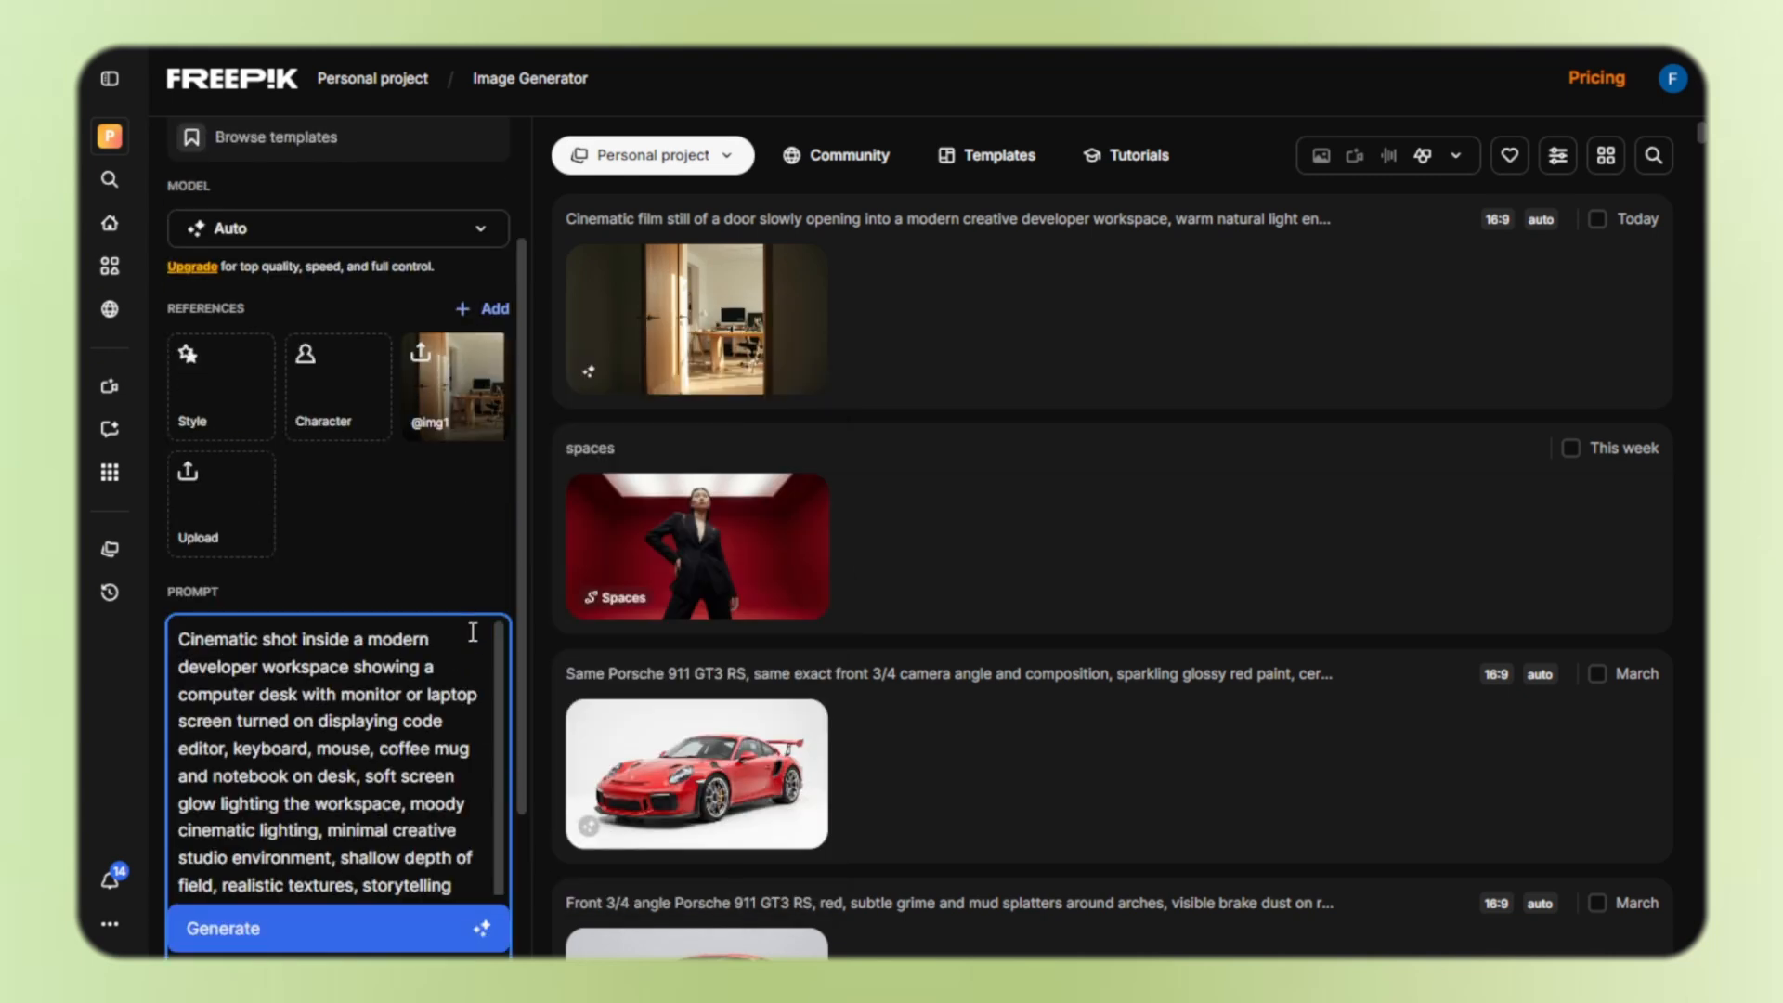
{"action": "left_click", "coordinate": [386, 940]}
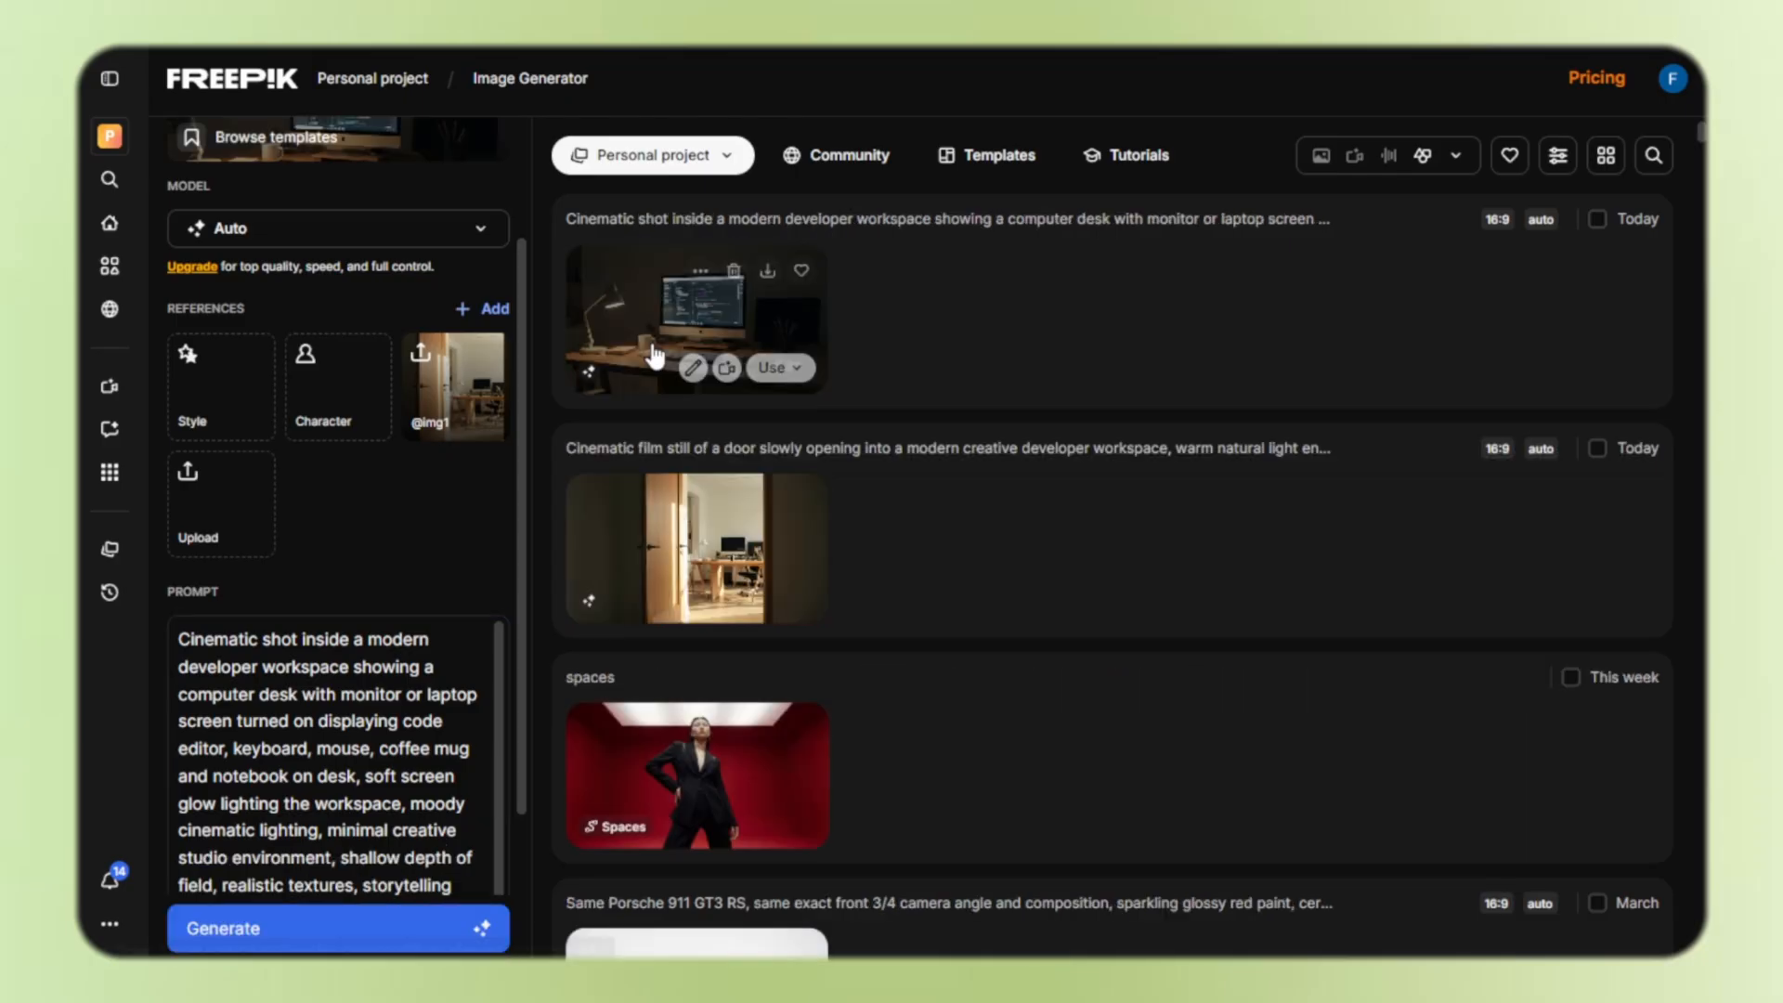
Preview the generated computer desk image at full size and download it
{"action": "left_click", "coordinate": [669, 332]}
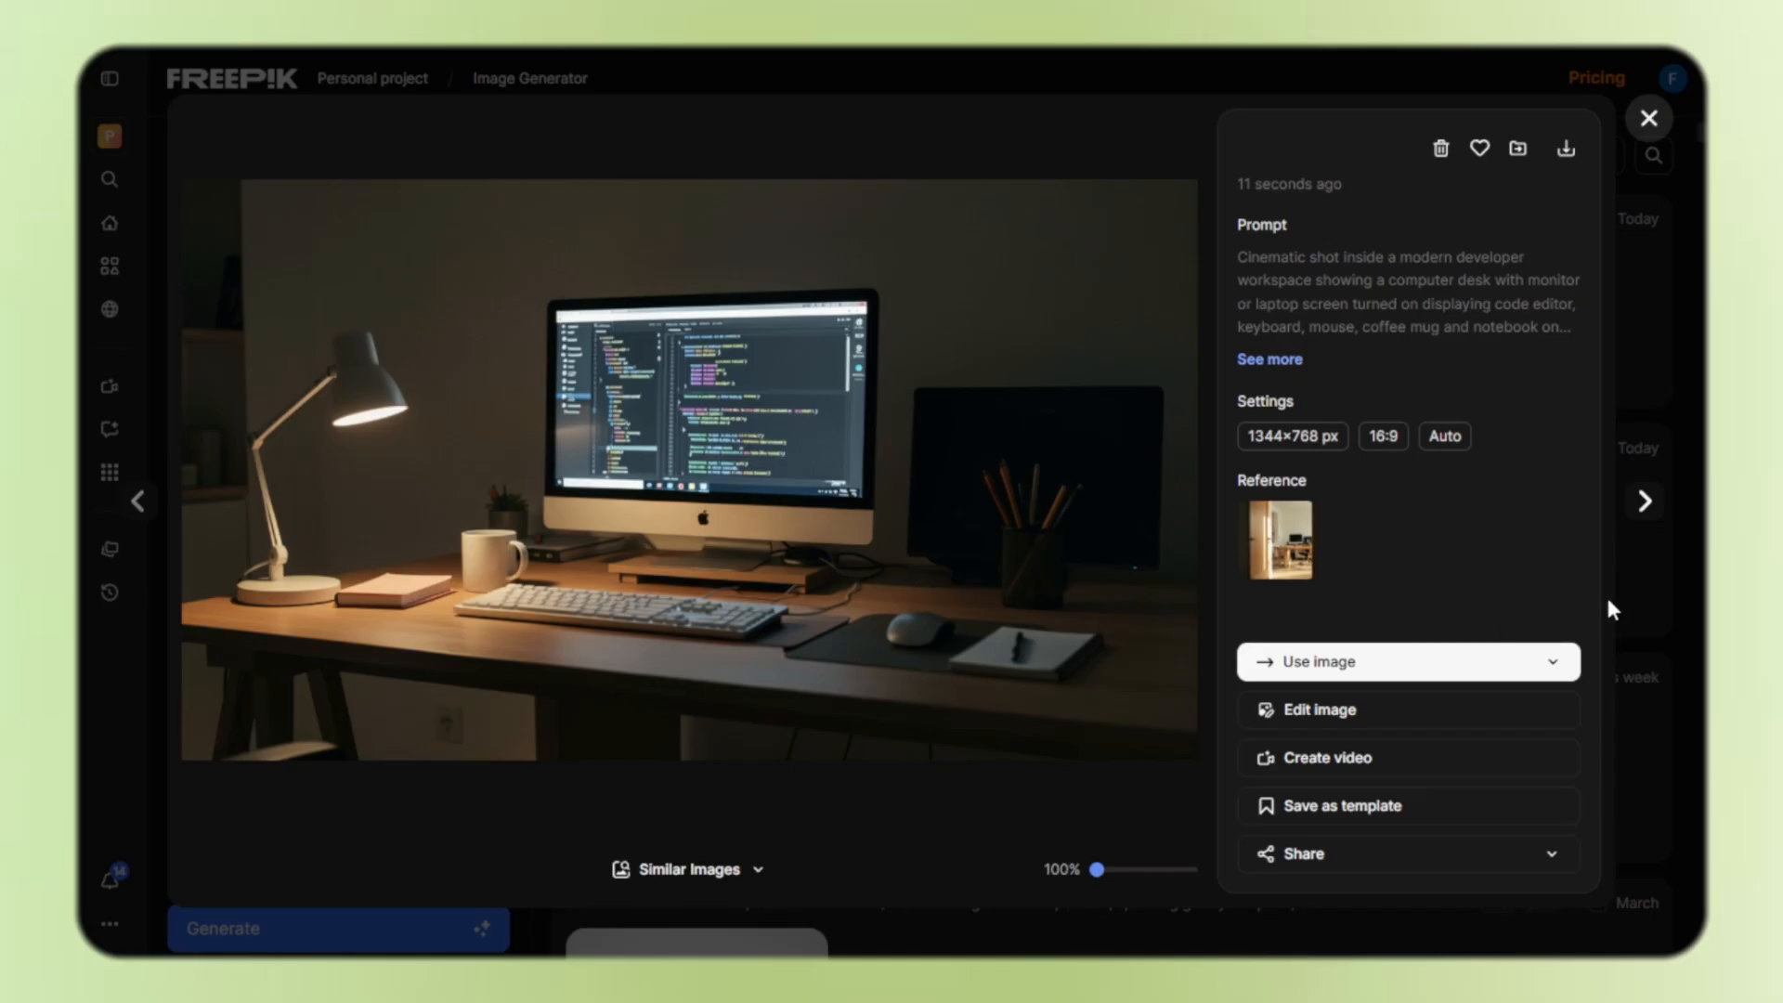
{"action": "left_click", "coordinate": [1678, 638]}
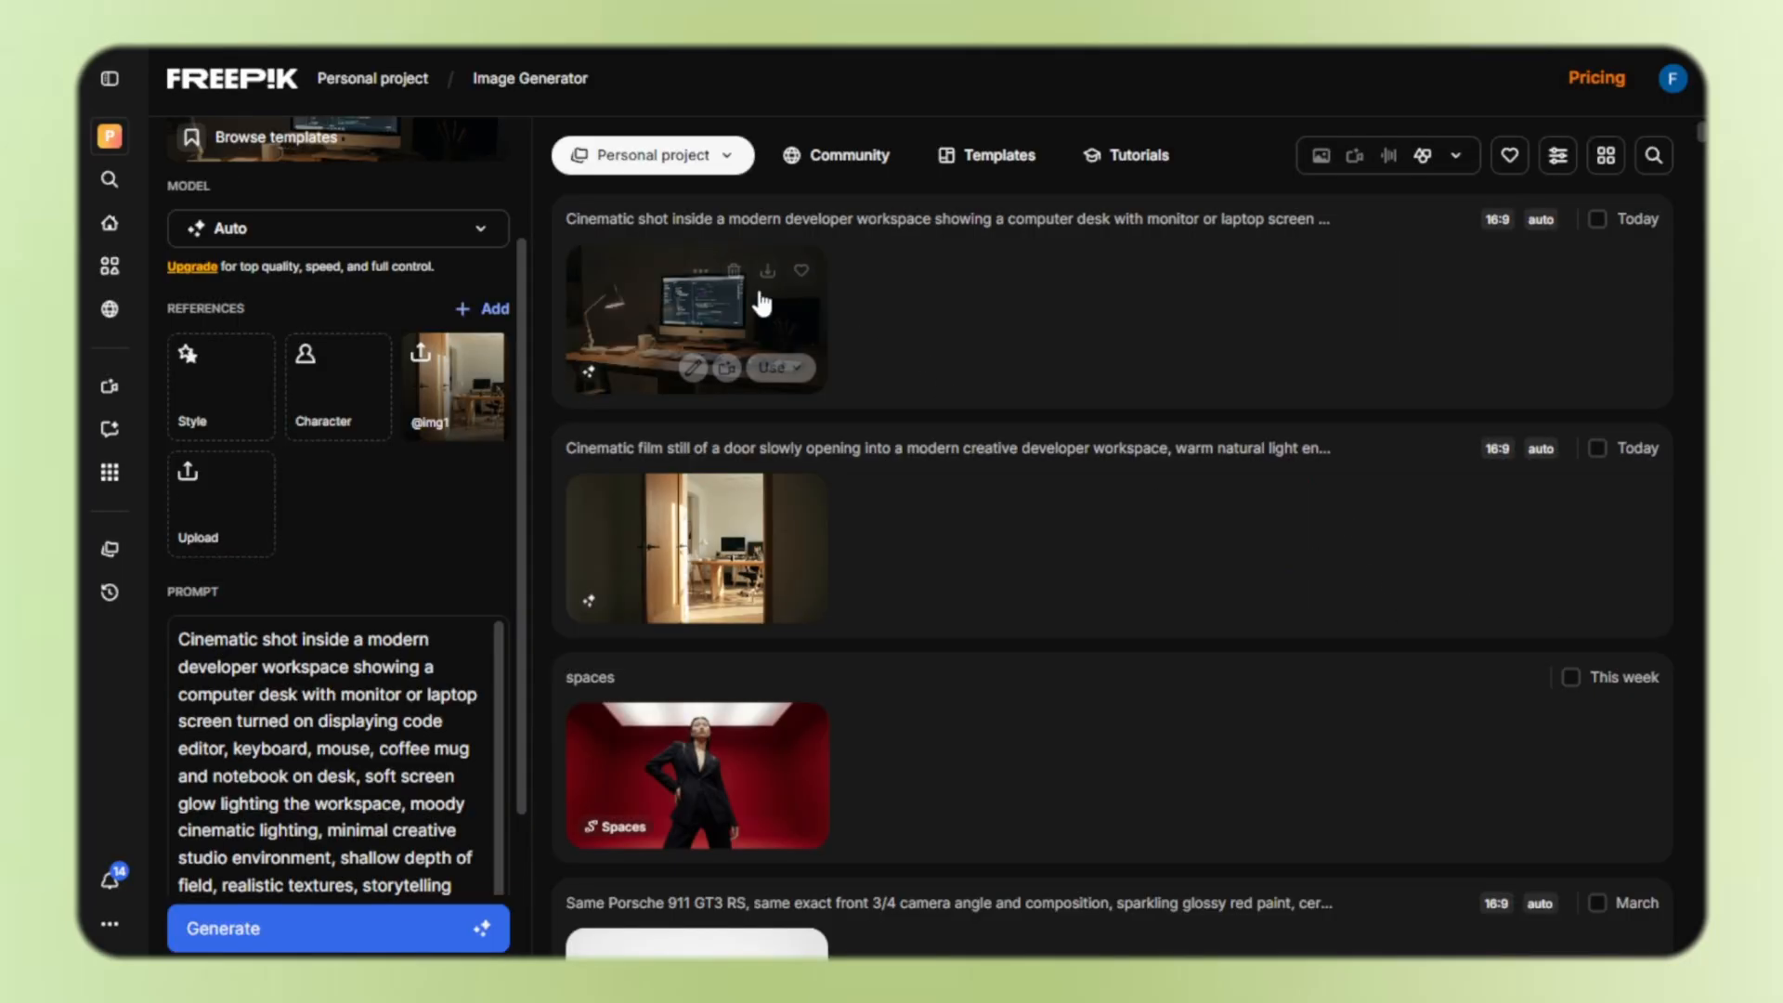
{"action": "left_click", "coordinate": [769, 273]}
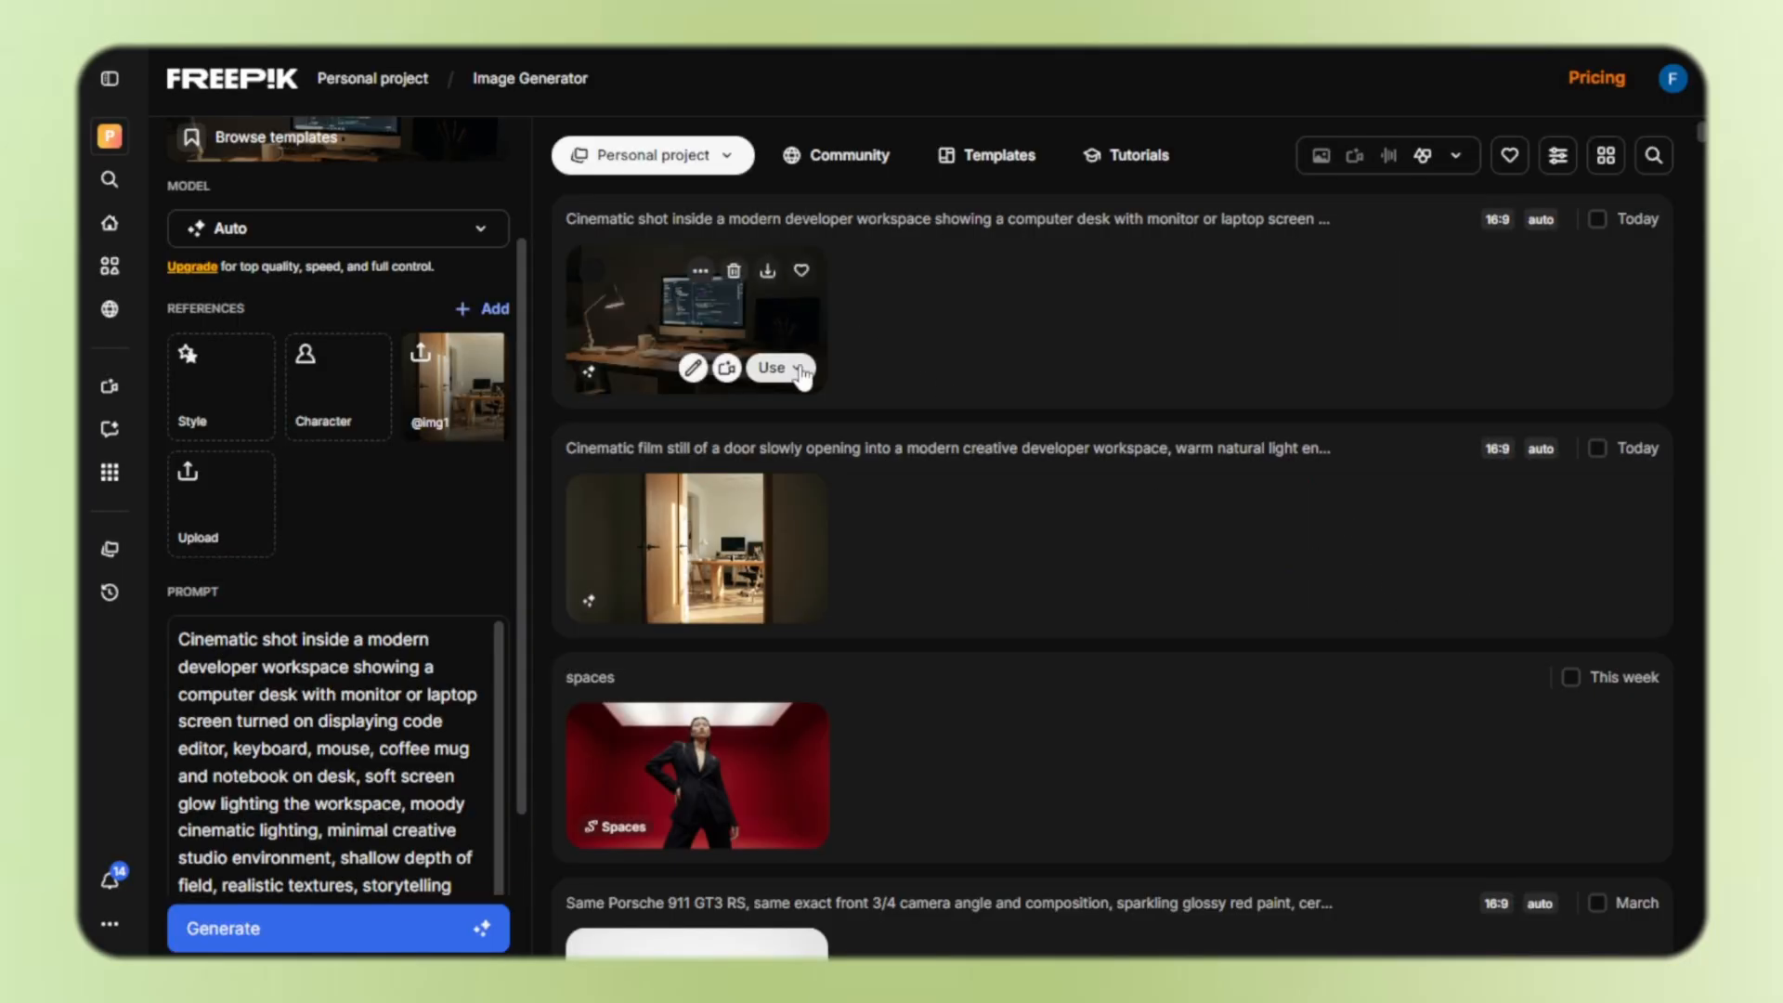
{"action": "left_click", "coordinate": [603, 330]}
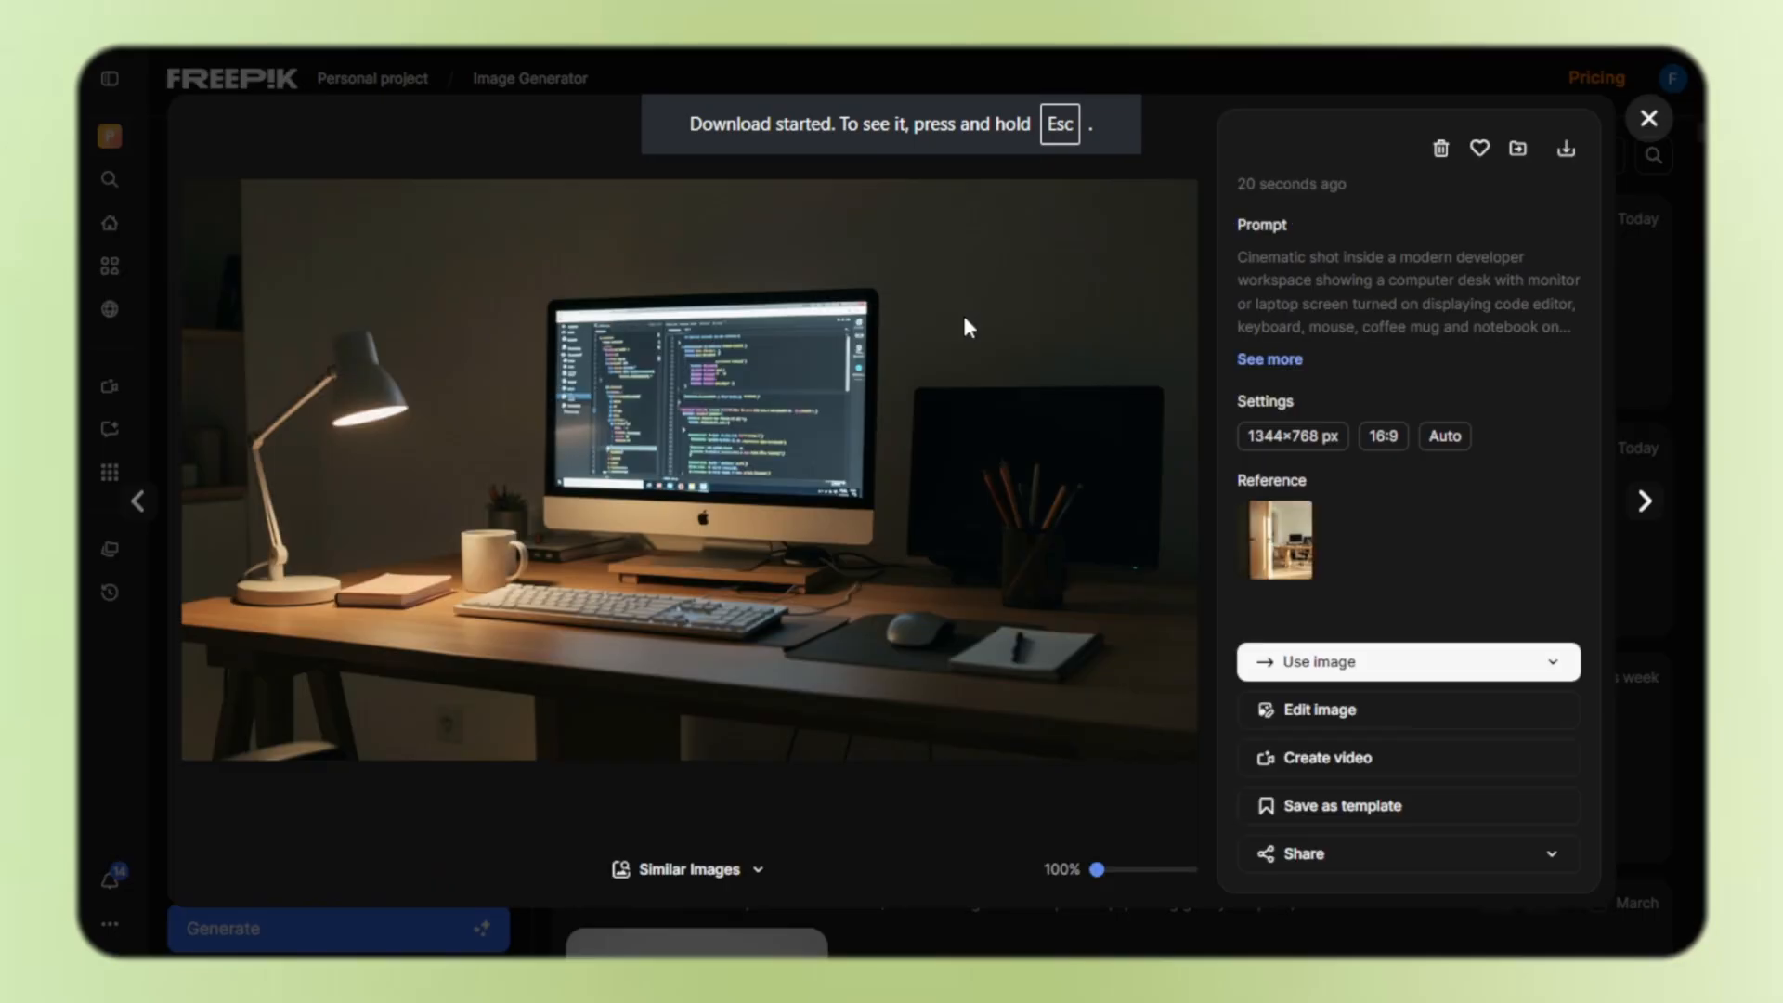
{"action": "left_click", "coordinate": [1566, 149]}
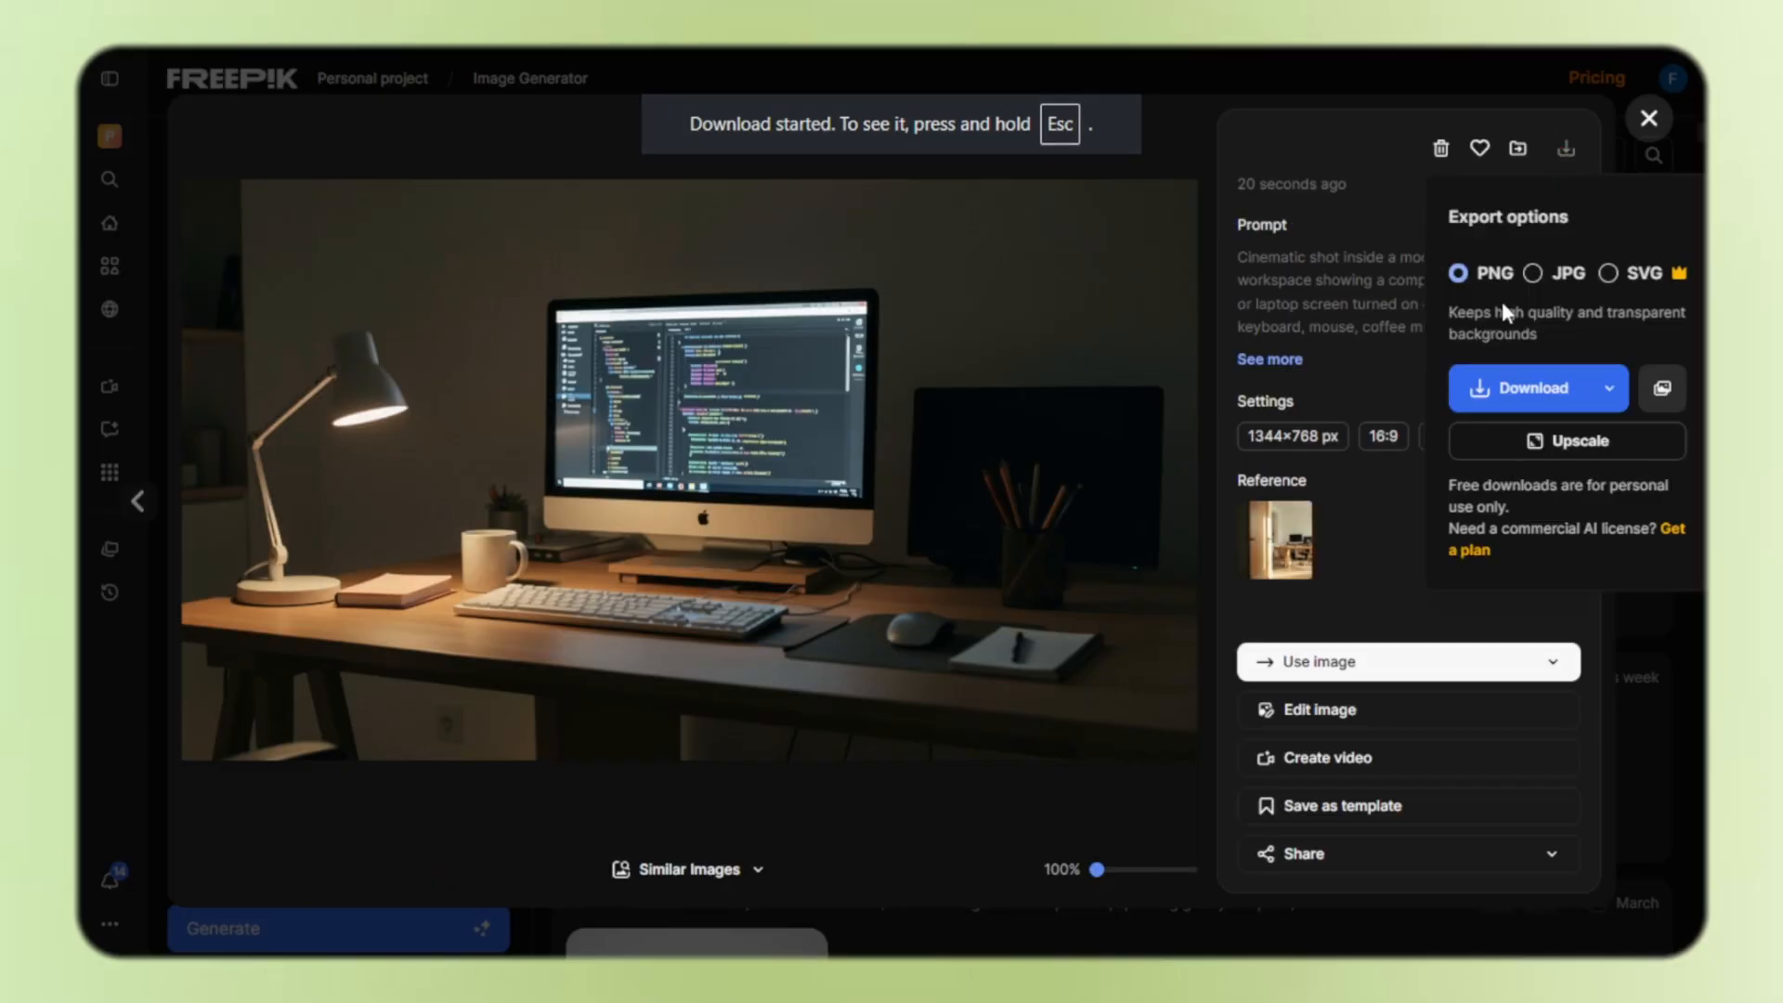
{"action": "left_click", "coordinate": [1035, 72]}
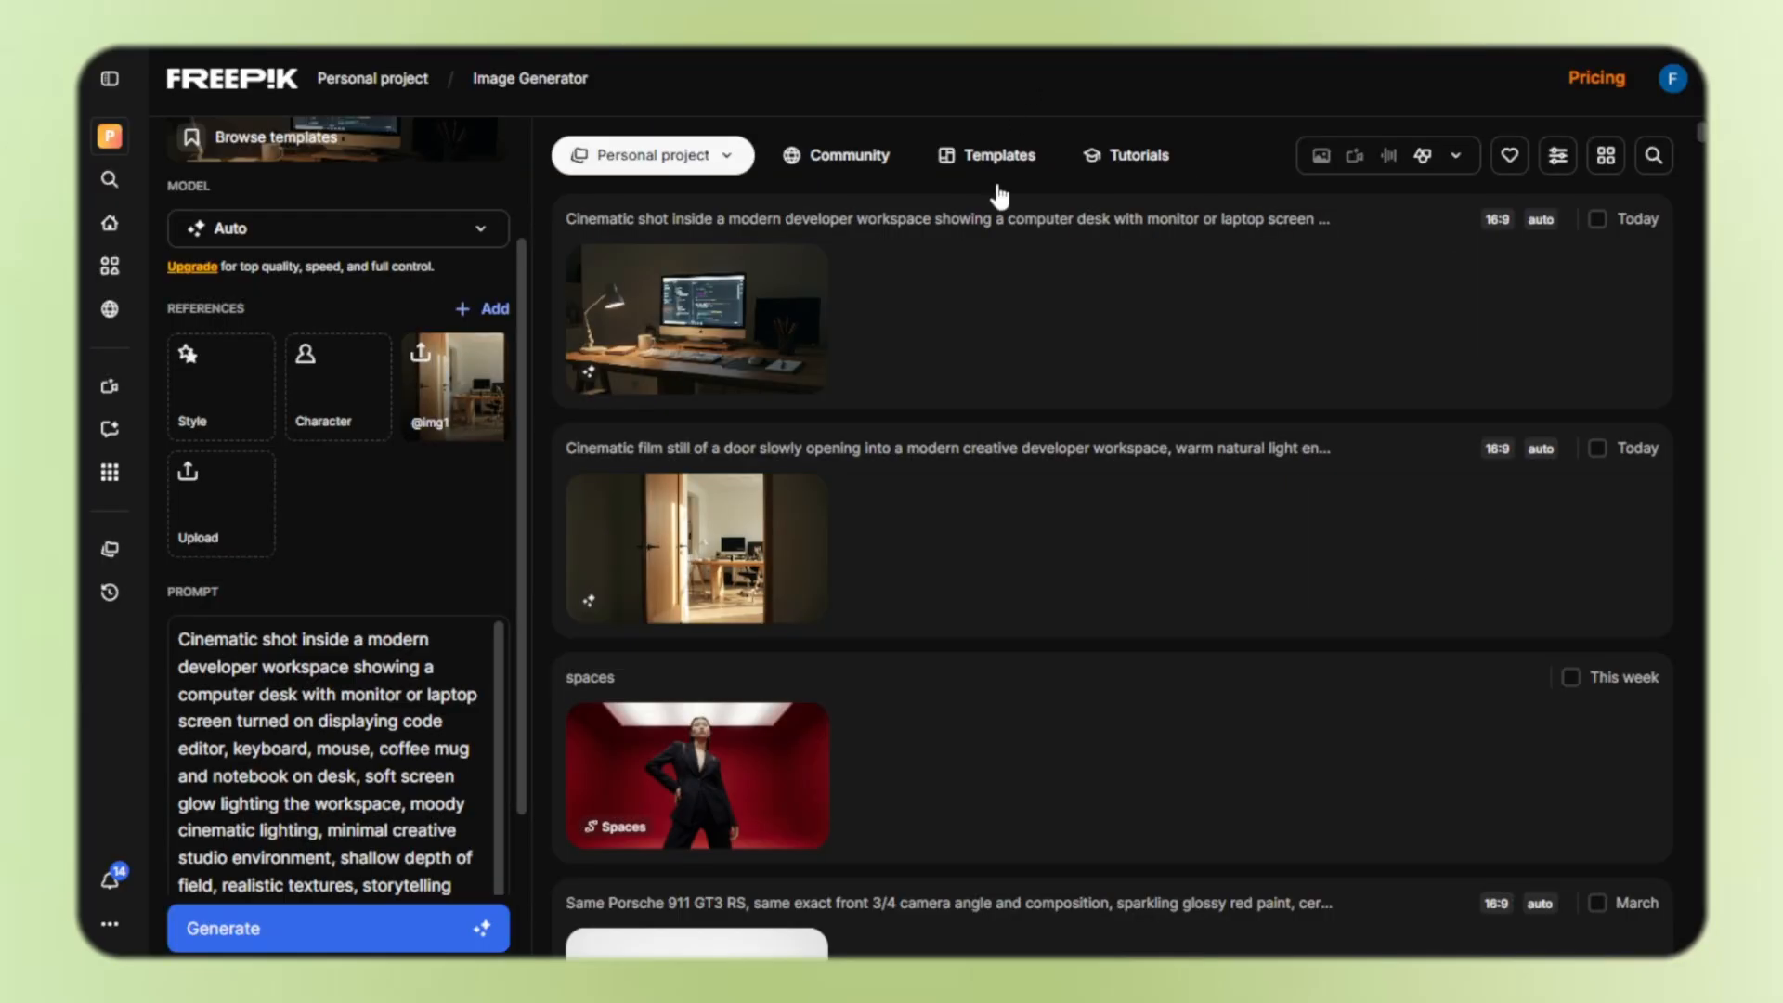
Add the desk image as a second reference and replace the prompt with "Cinematic portrait of a creative developer sitting at desk in a modern workspace…"
{"action": "left_click", "coordinate": [797, 369]}
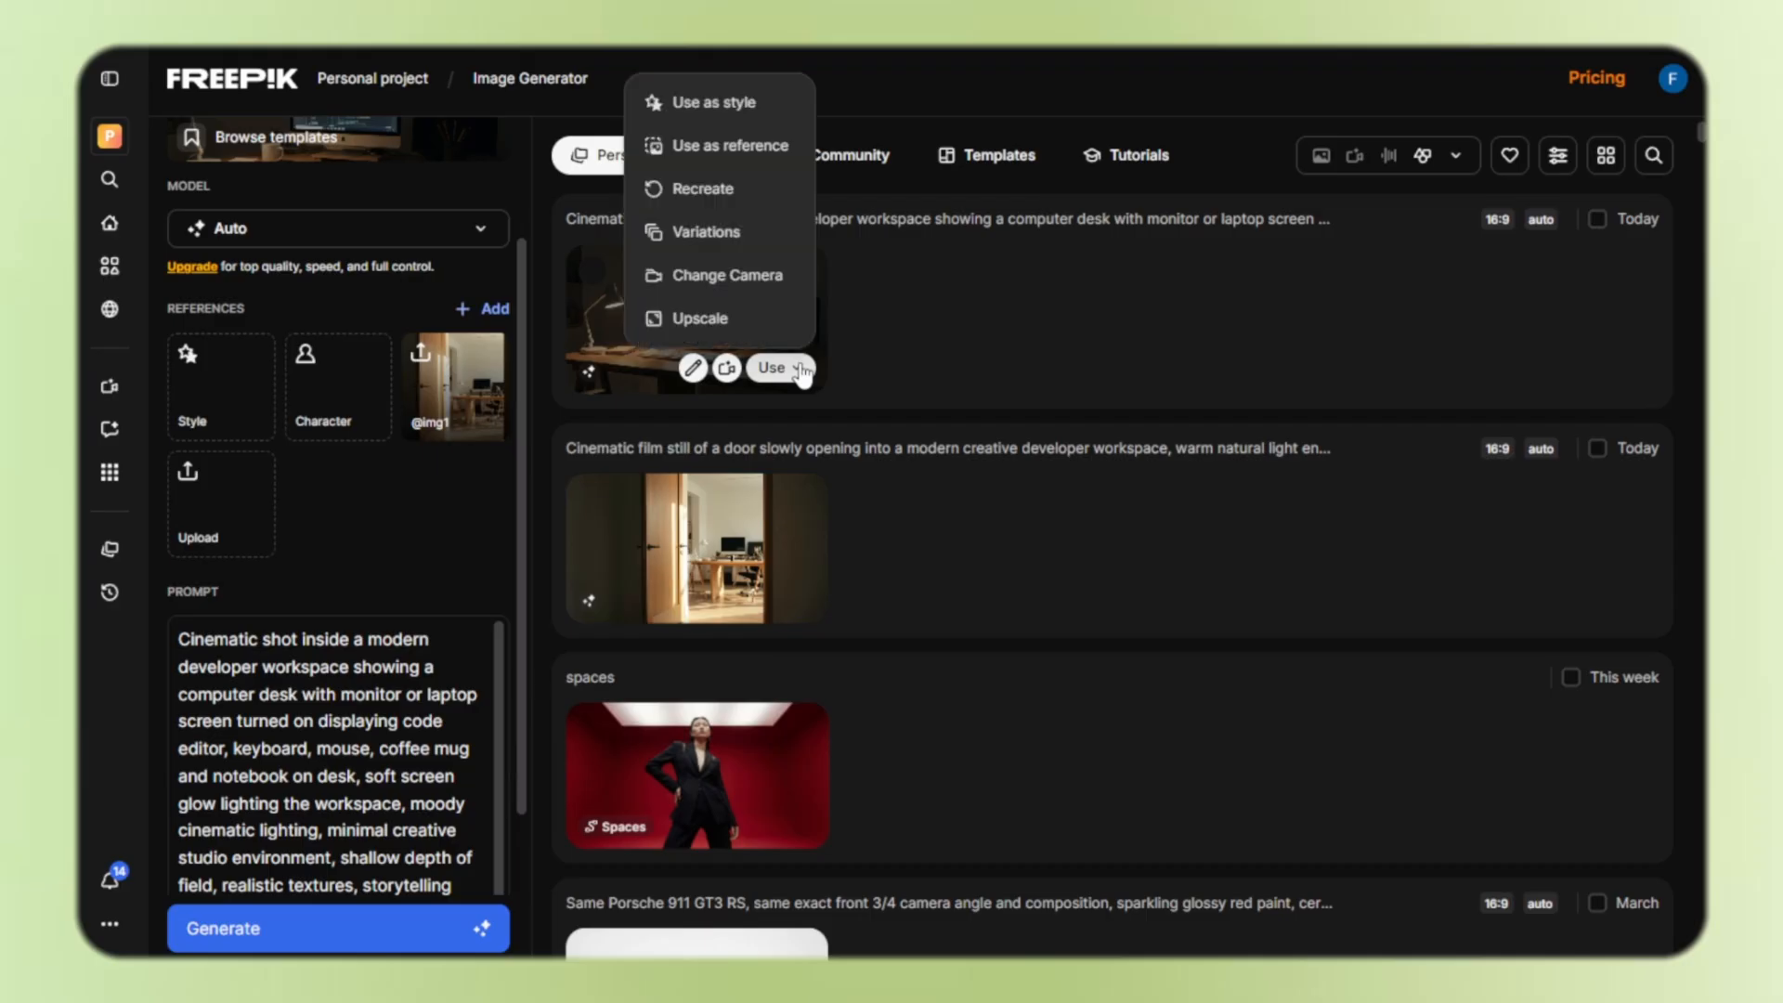
{"action": "left_click", "coordinate": [730, 145]}
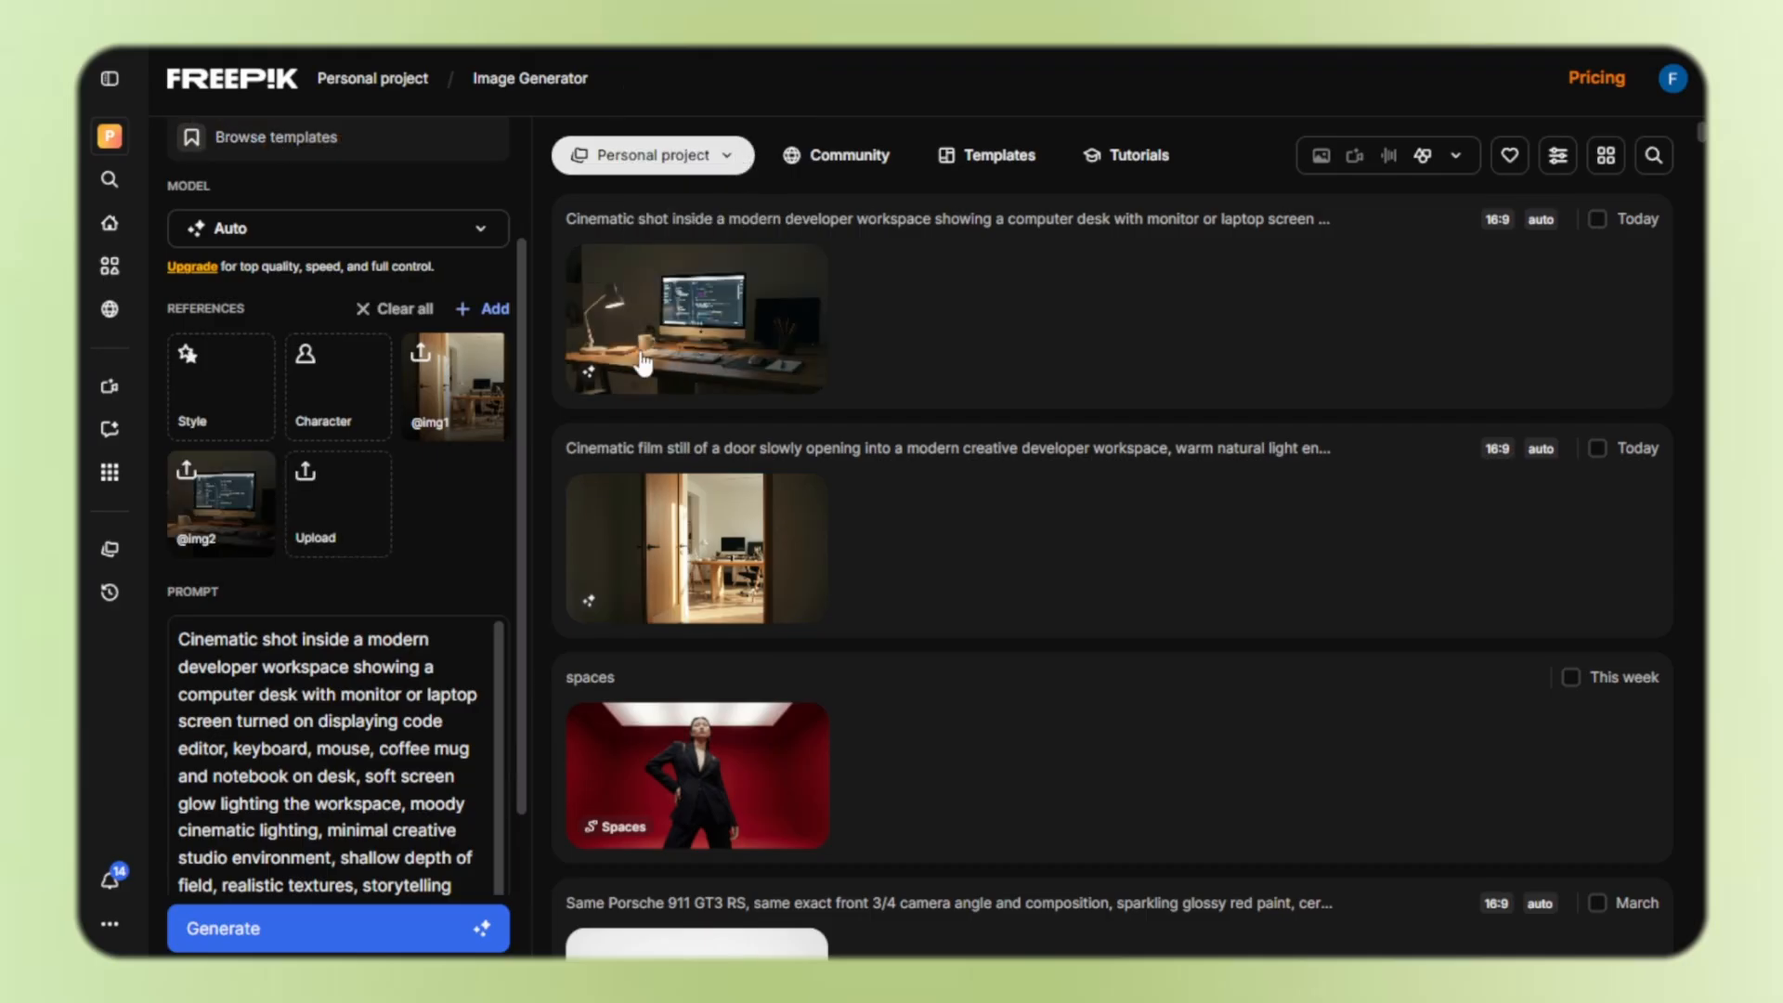
{"action": "right_click", "coordinate": [390, 647]}
{"action": "left_click", "coordinate": [460, 411]}
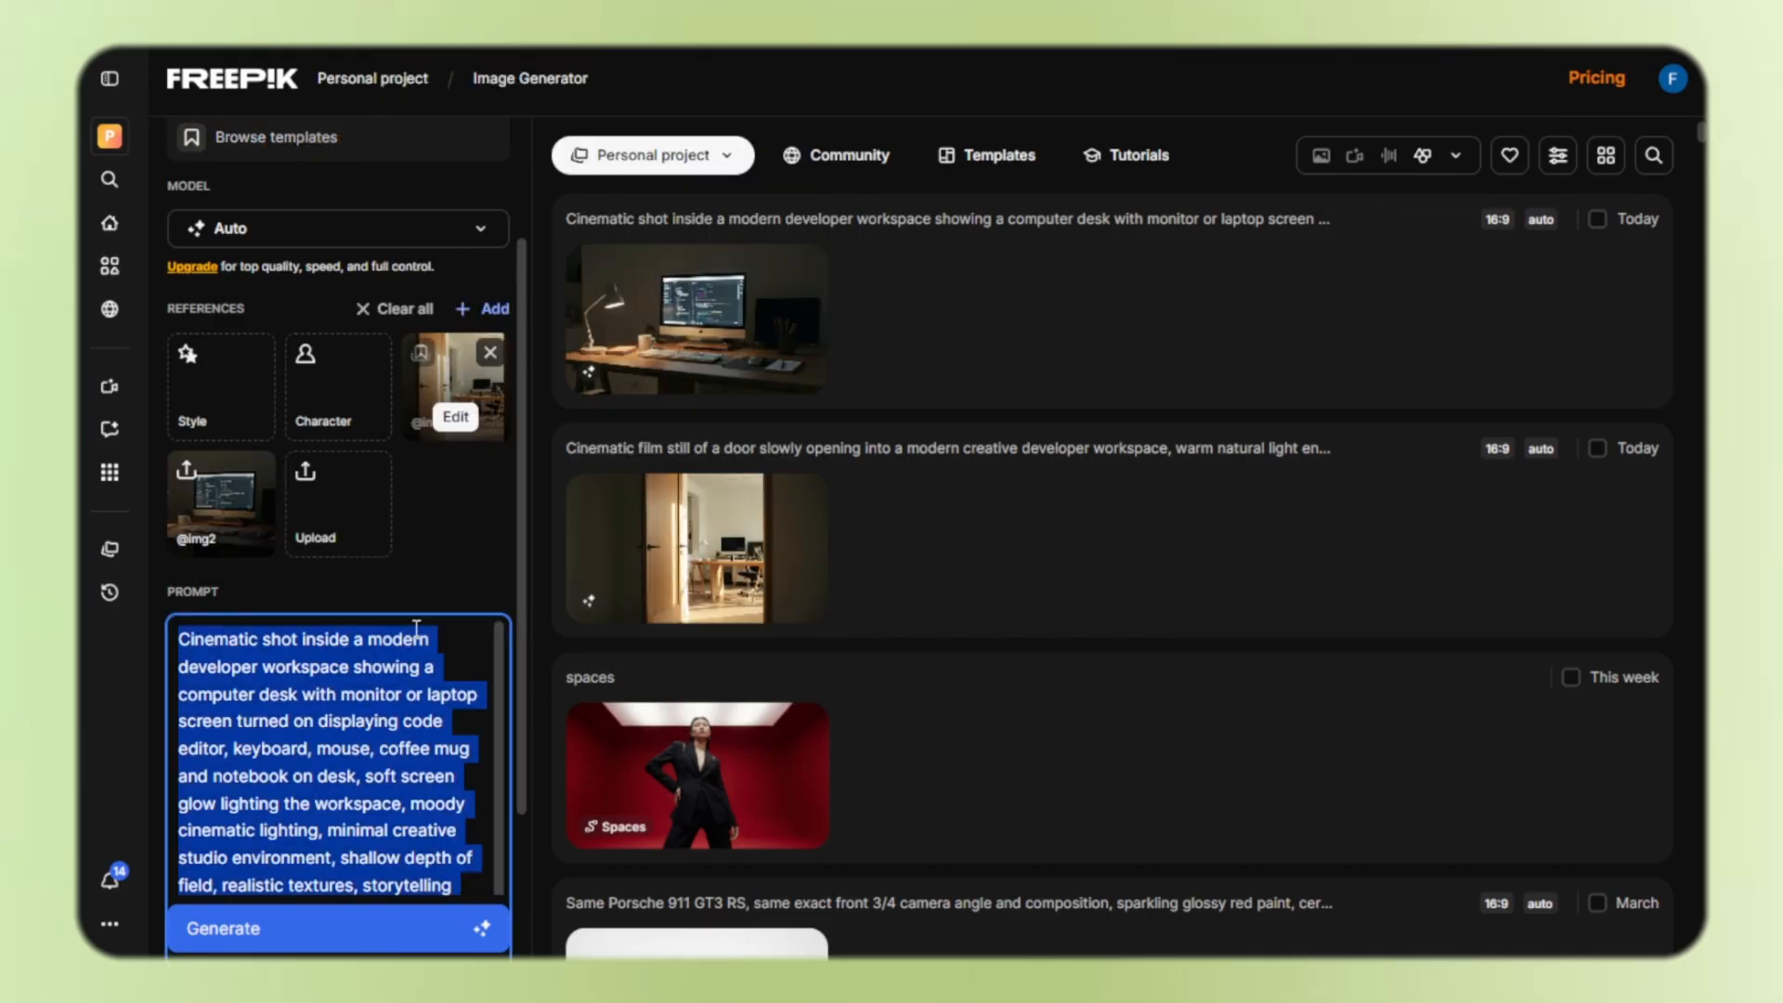
{"action": "key", "text": "BackSpace"}
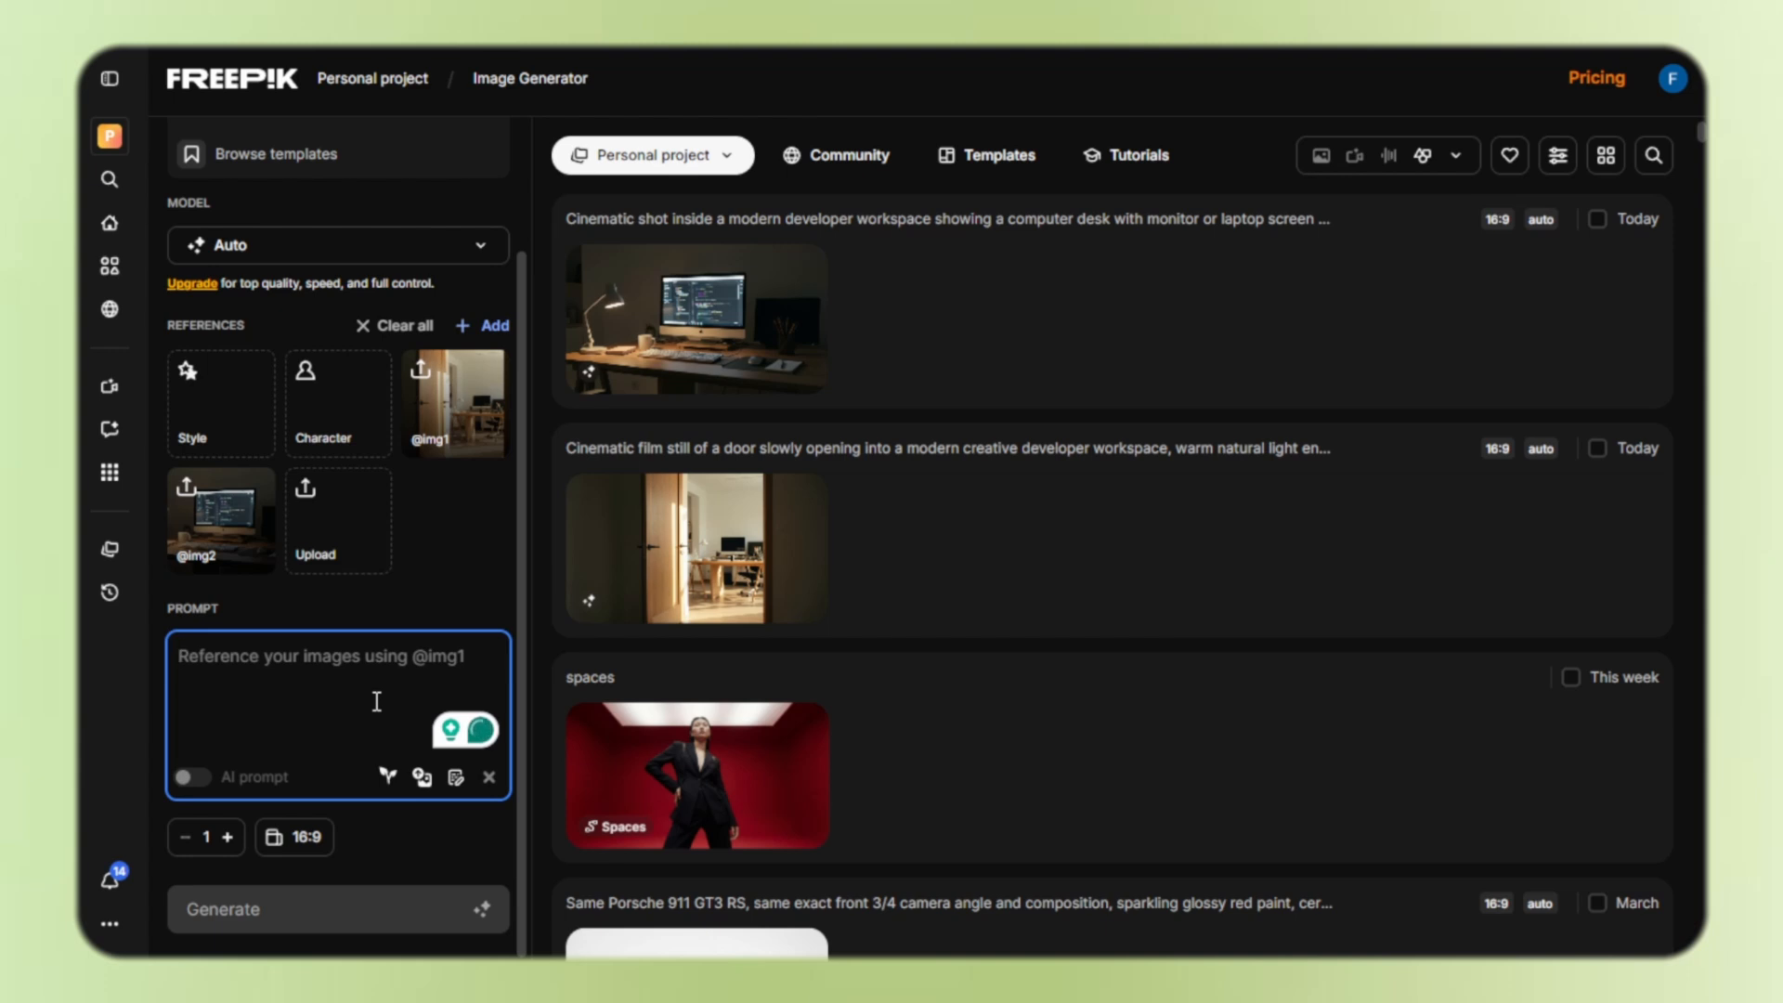
{"action": "key", "text": "ctrl+v"}
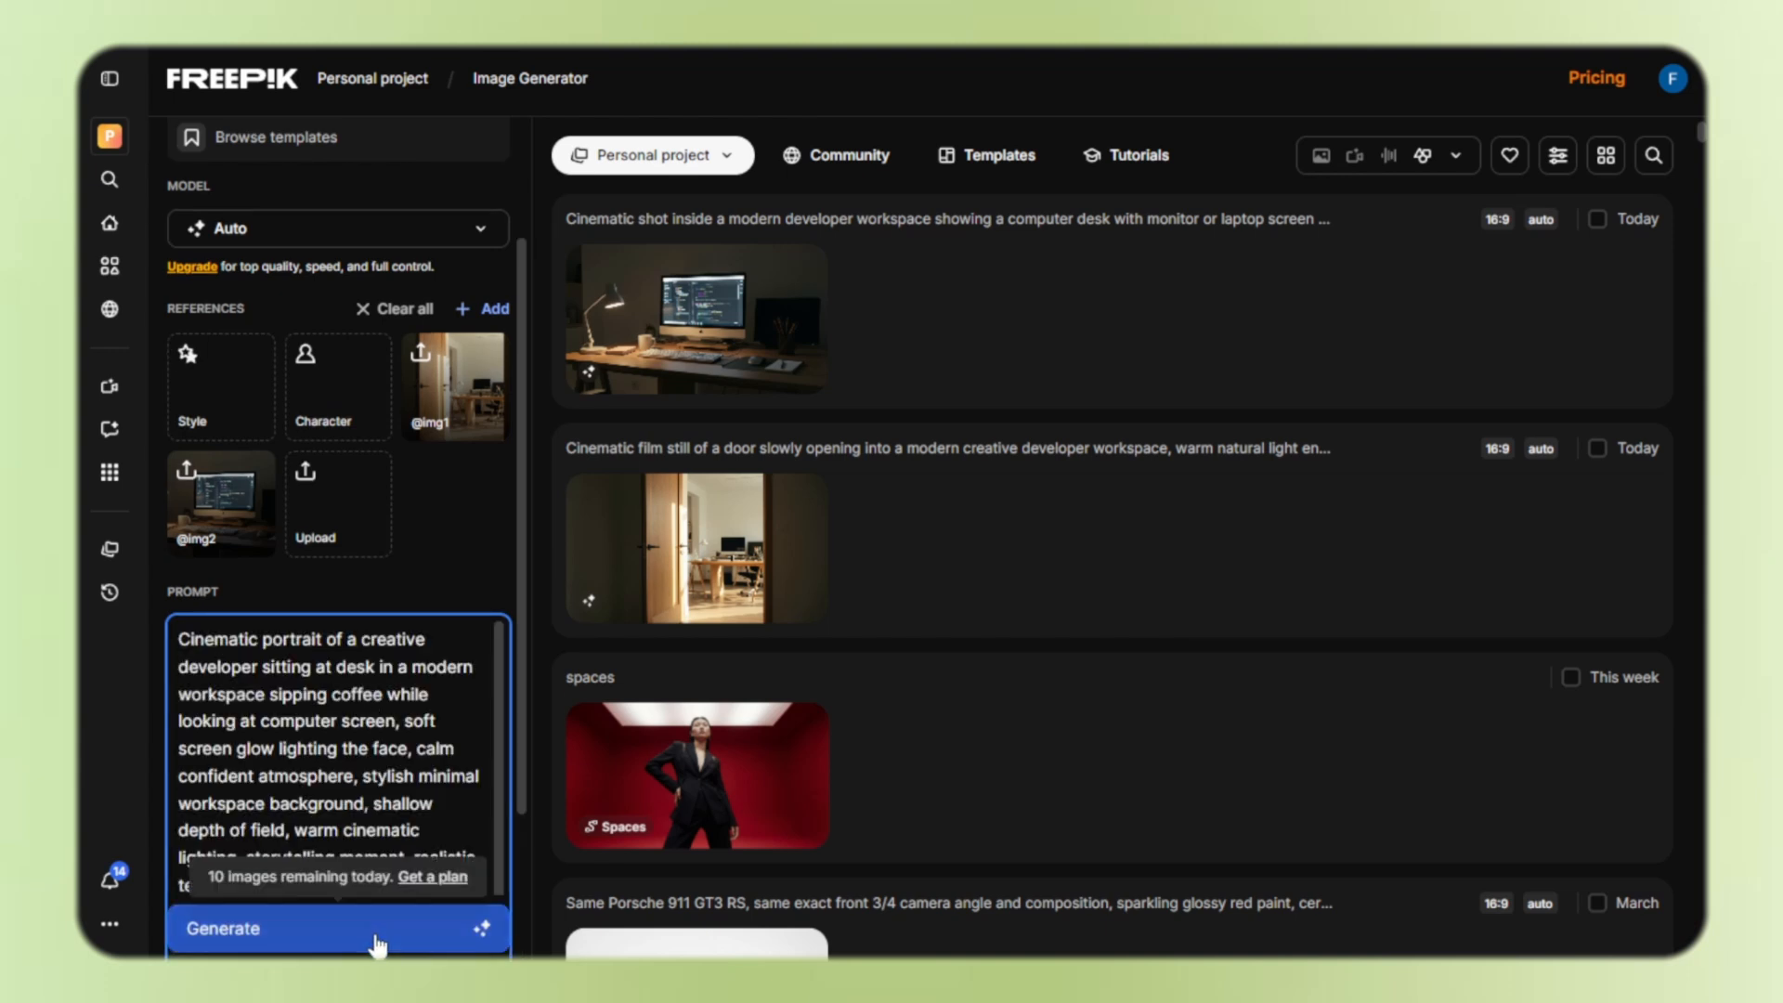
Generate the portrait of the developer sipping coffee and download it
{"action": "left_click", "coordinate": [378, 943]}
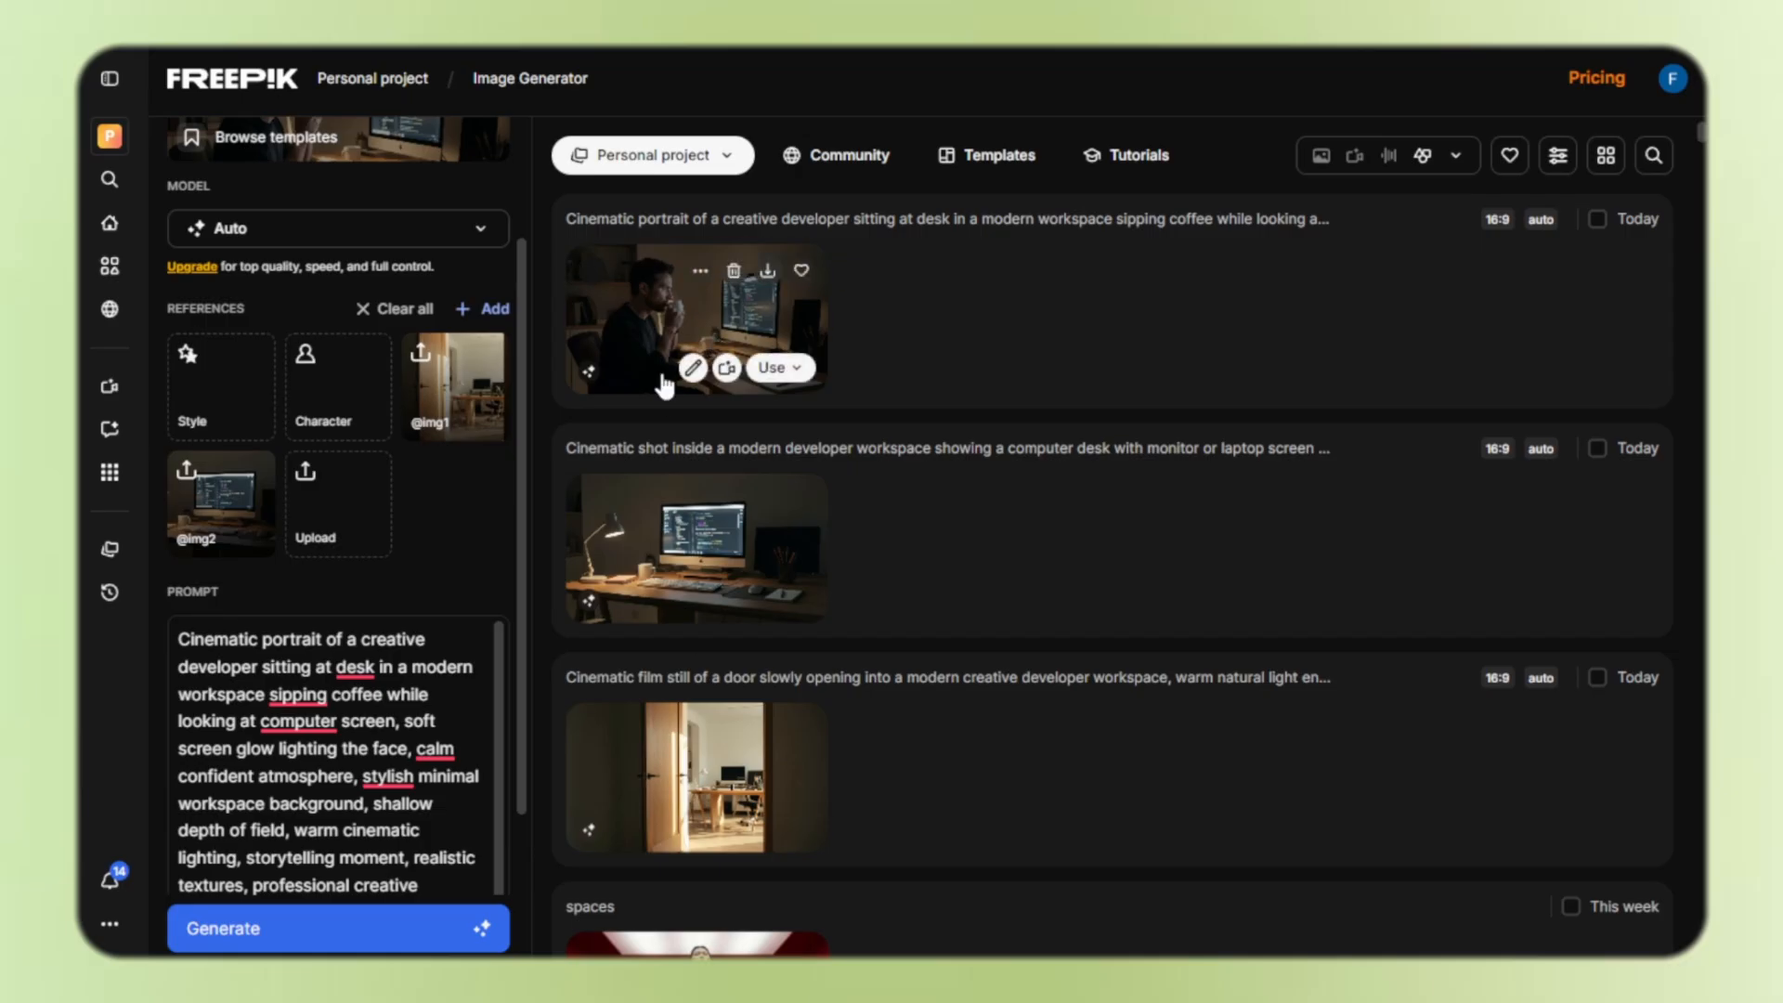
{"action": "left_click", "coordinate": [770, 272]}
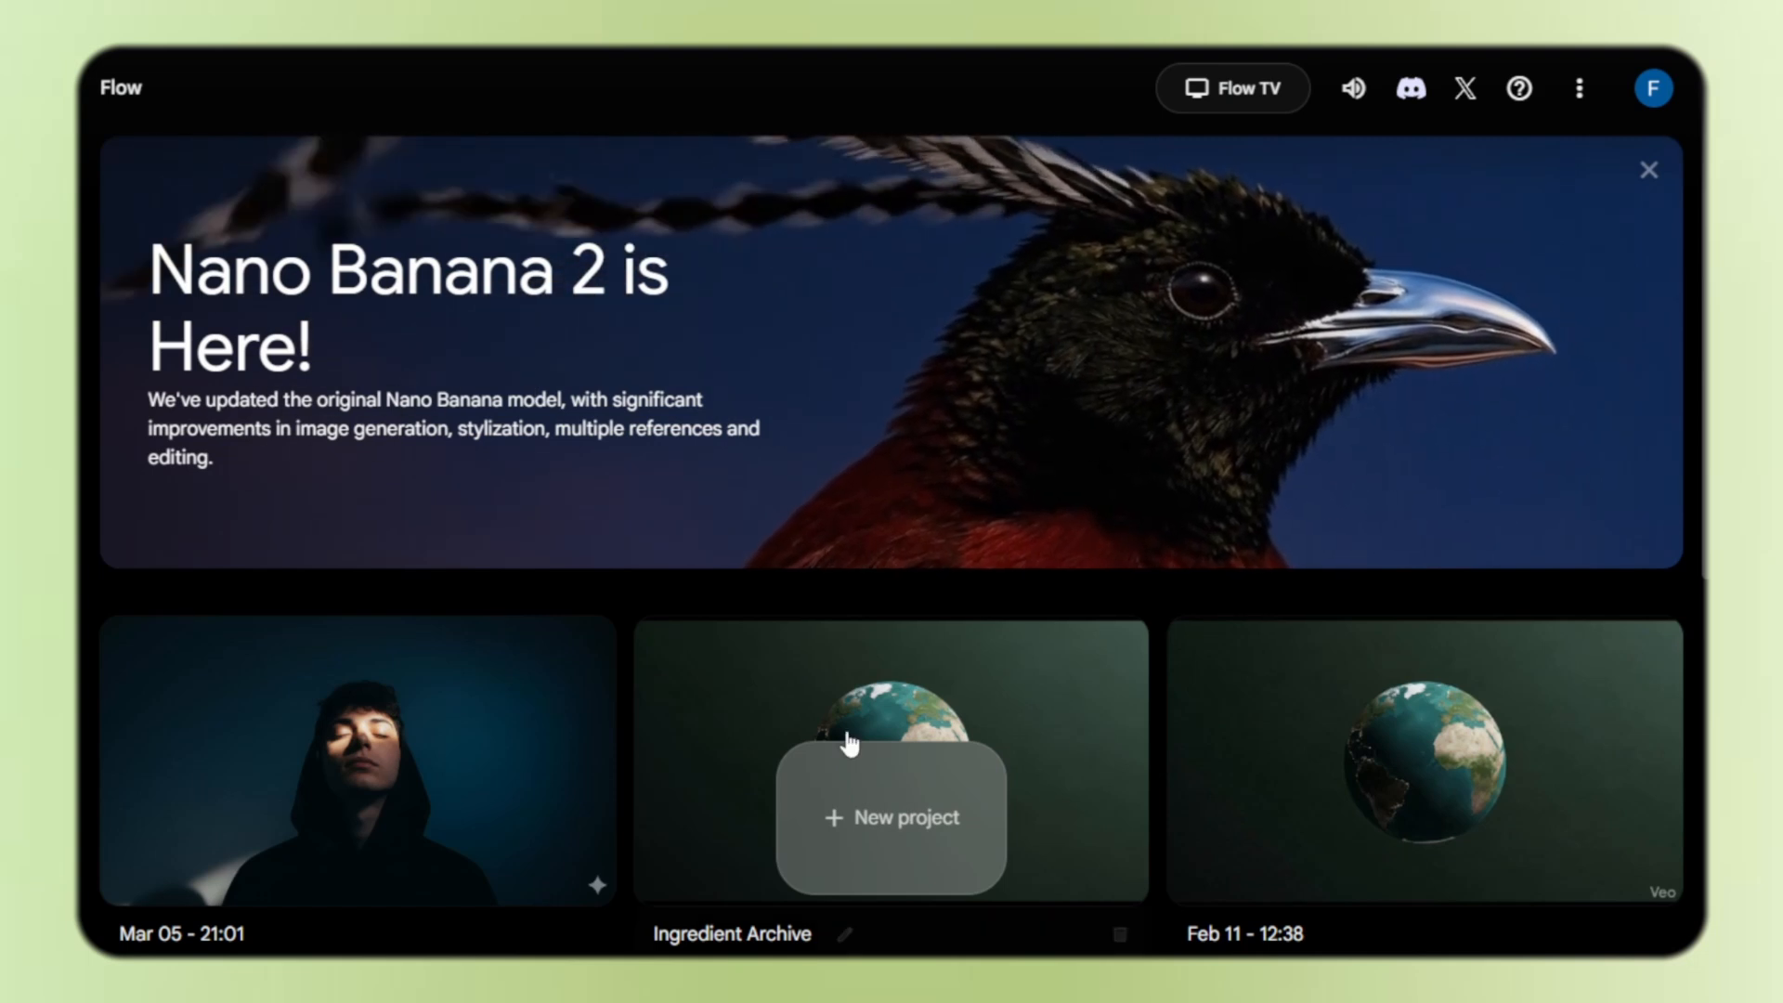
Switch to Flow, create a new project and upload the downloaded door, desk and developer images
{"action": "left_click", "coordinate": [841, 806]}
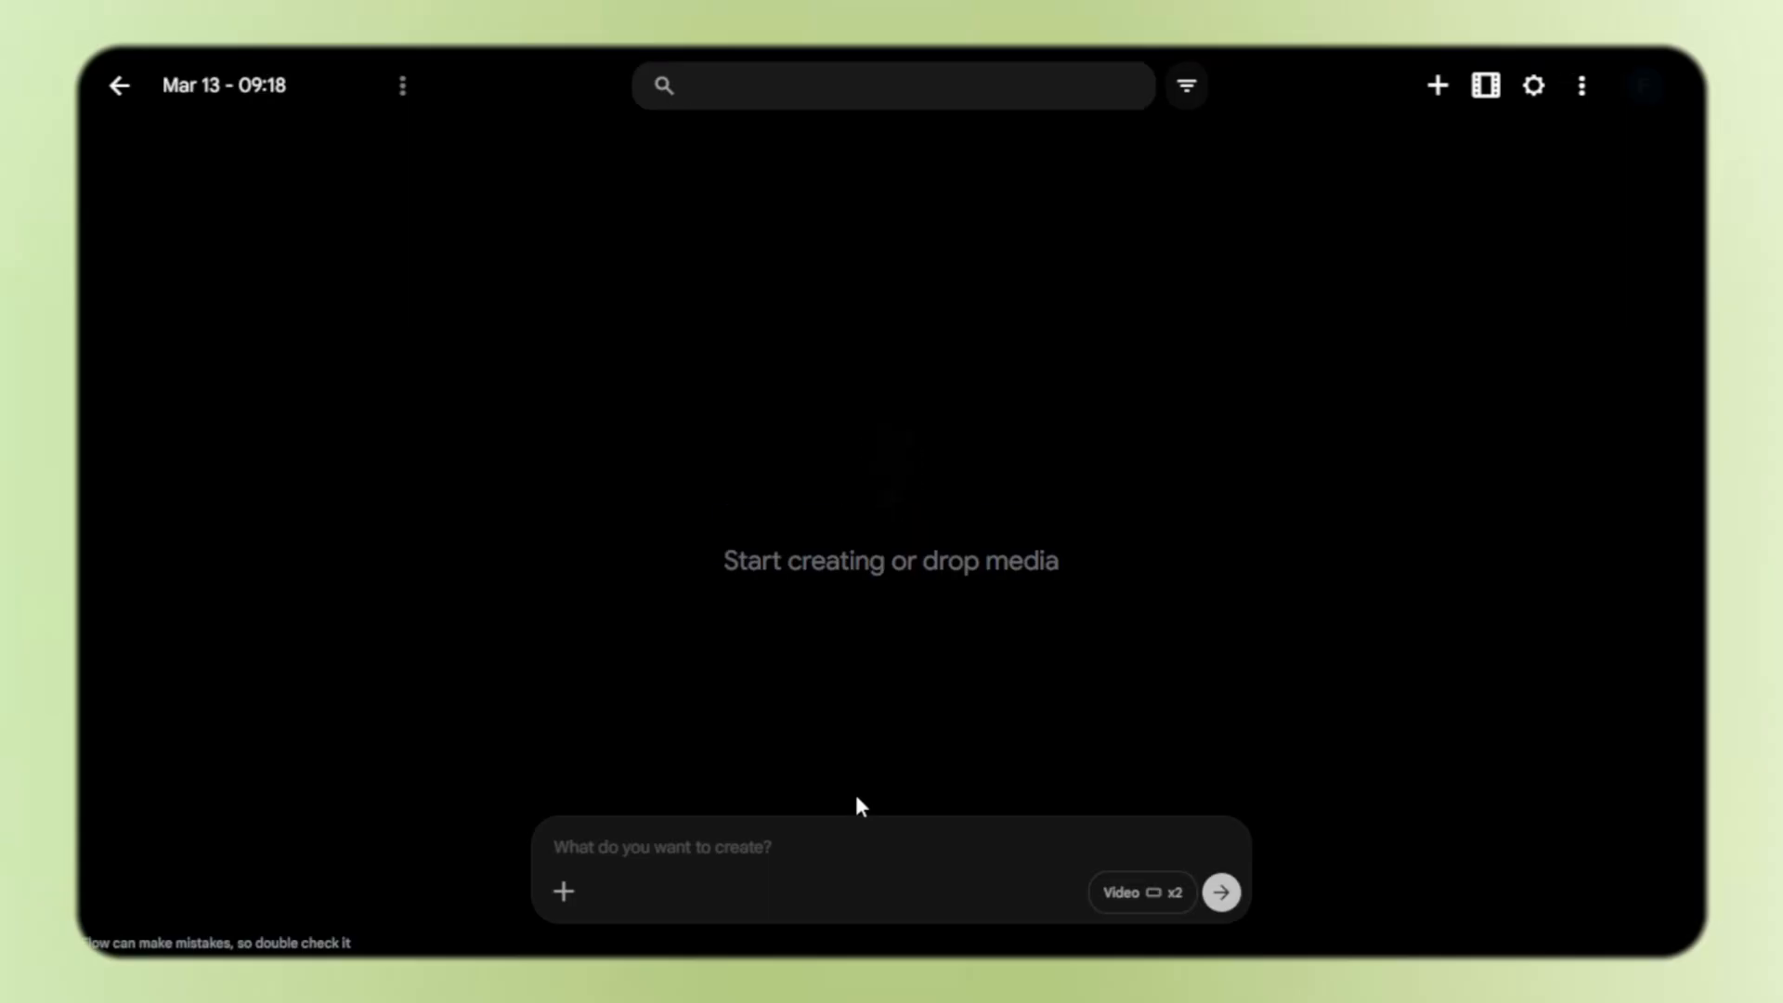
{"action": "left_click", "coordinate": [564, 892]}
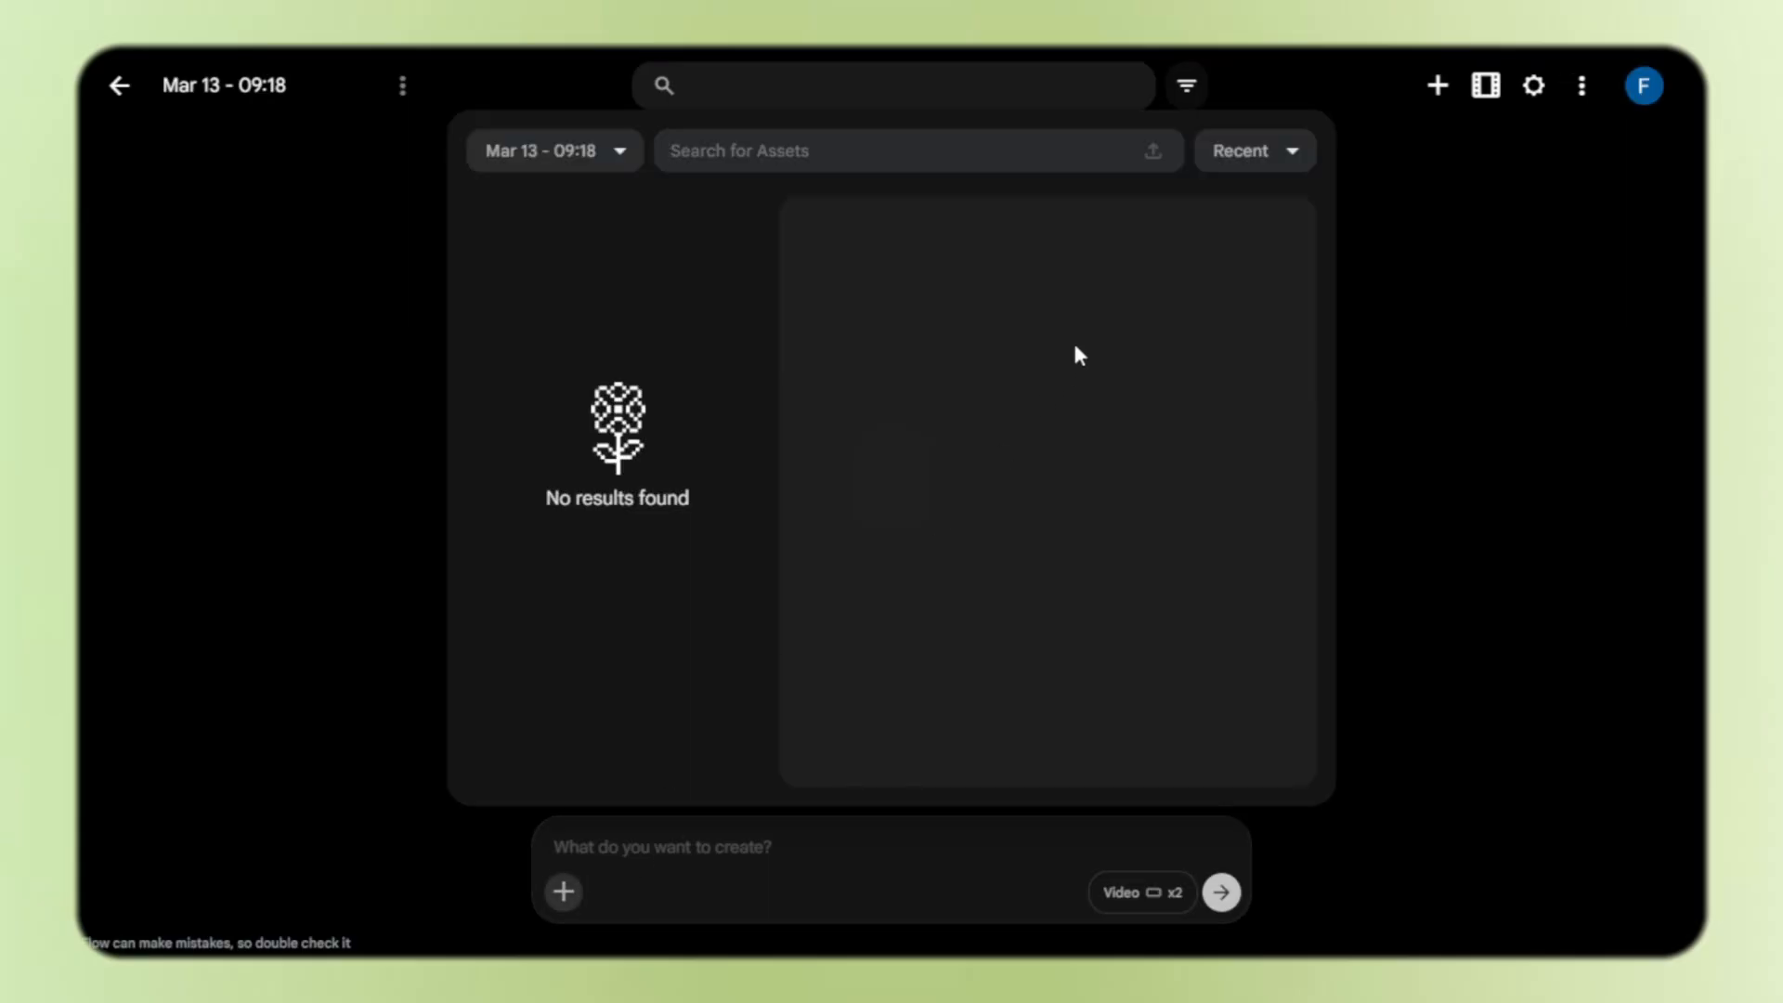
{"action": "left_click", "coordinate": [1152, 163]}
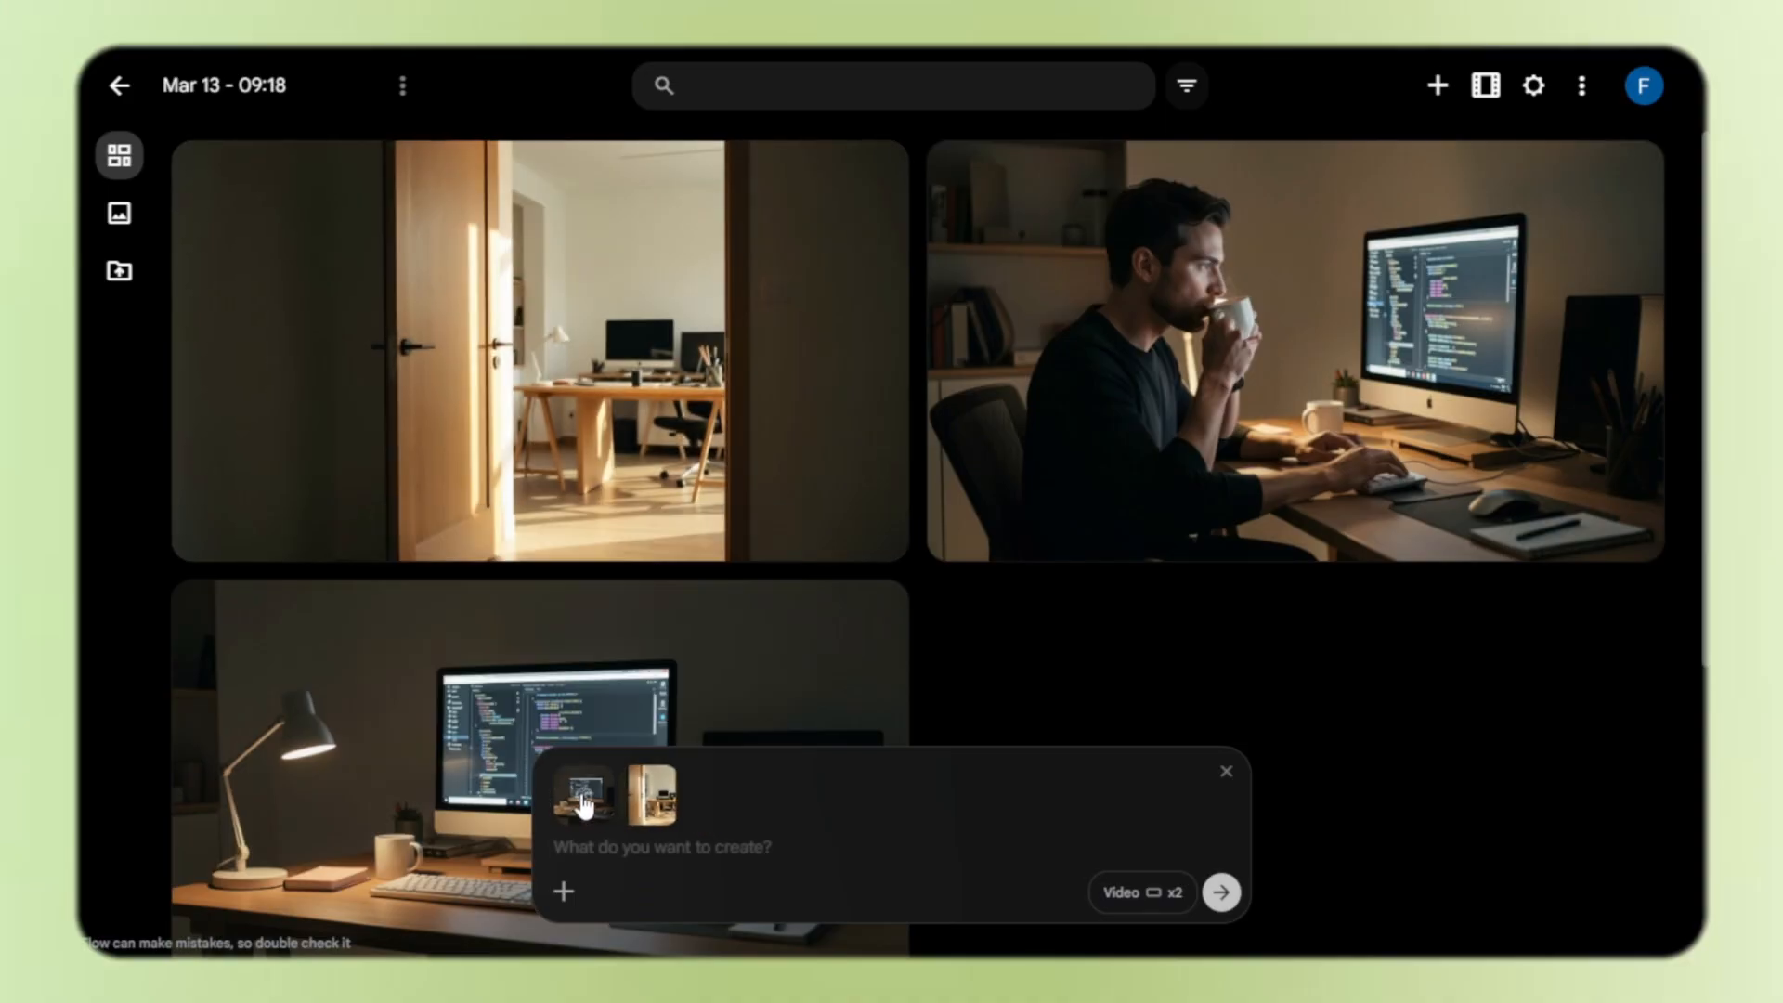
Clear the attached reference images and attach the door, desk and developer images to the video prompt in that order
{"action": "left_click", "coordinate": [653, 797]}
{"action": "left_click", "coordinate": [583, 796]}
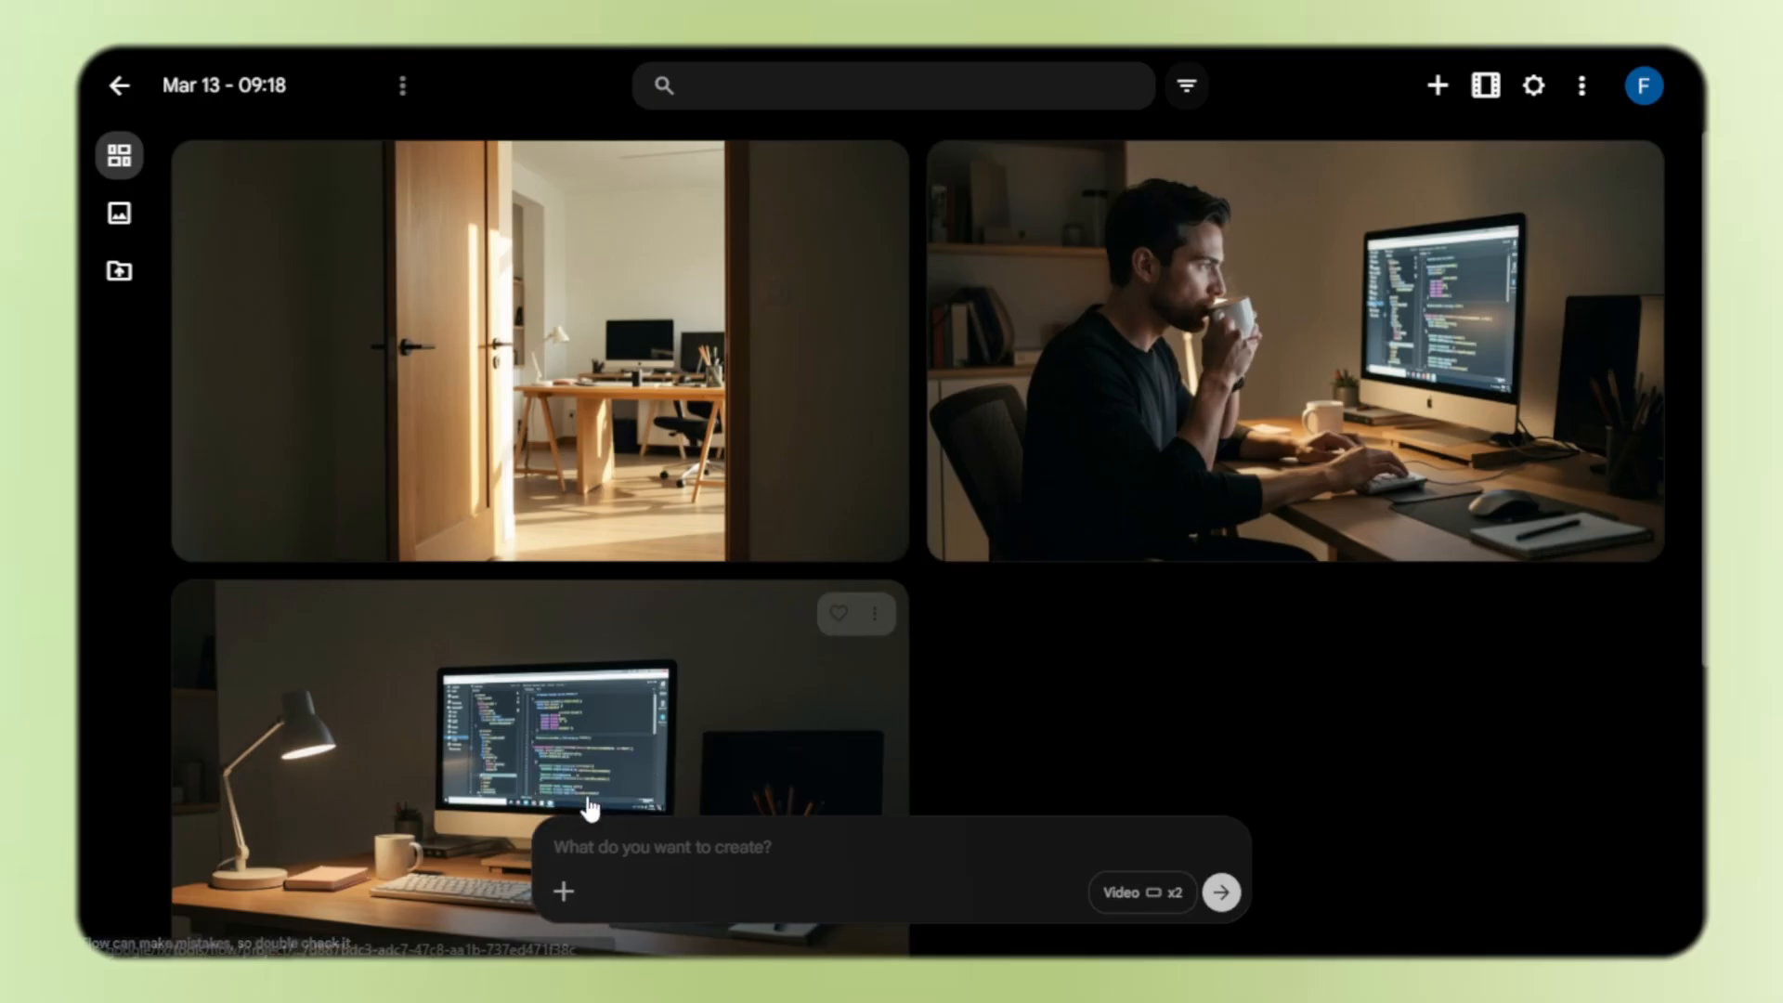
{"action": "left_click", "coordinate": [563, 891]}
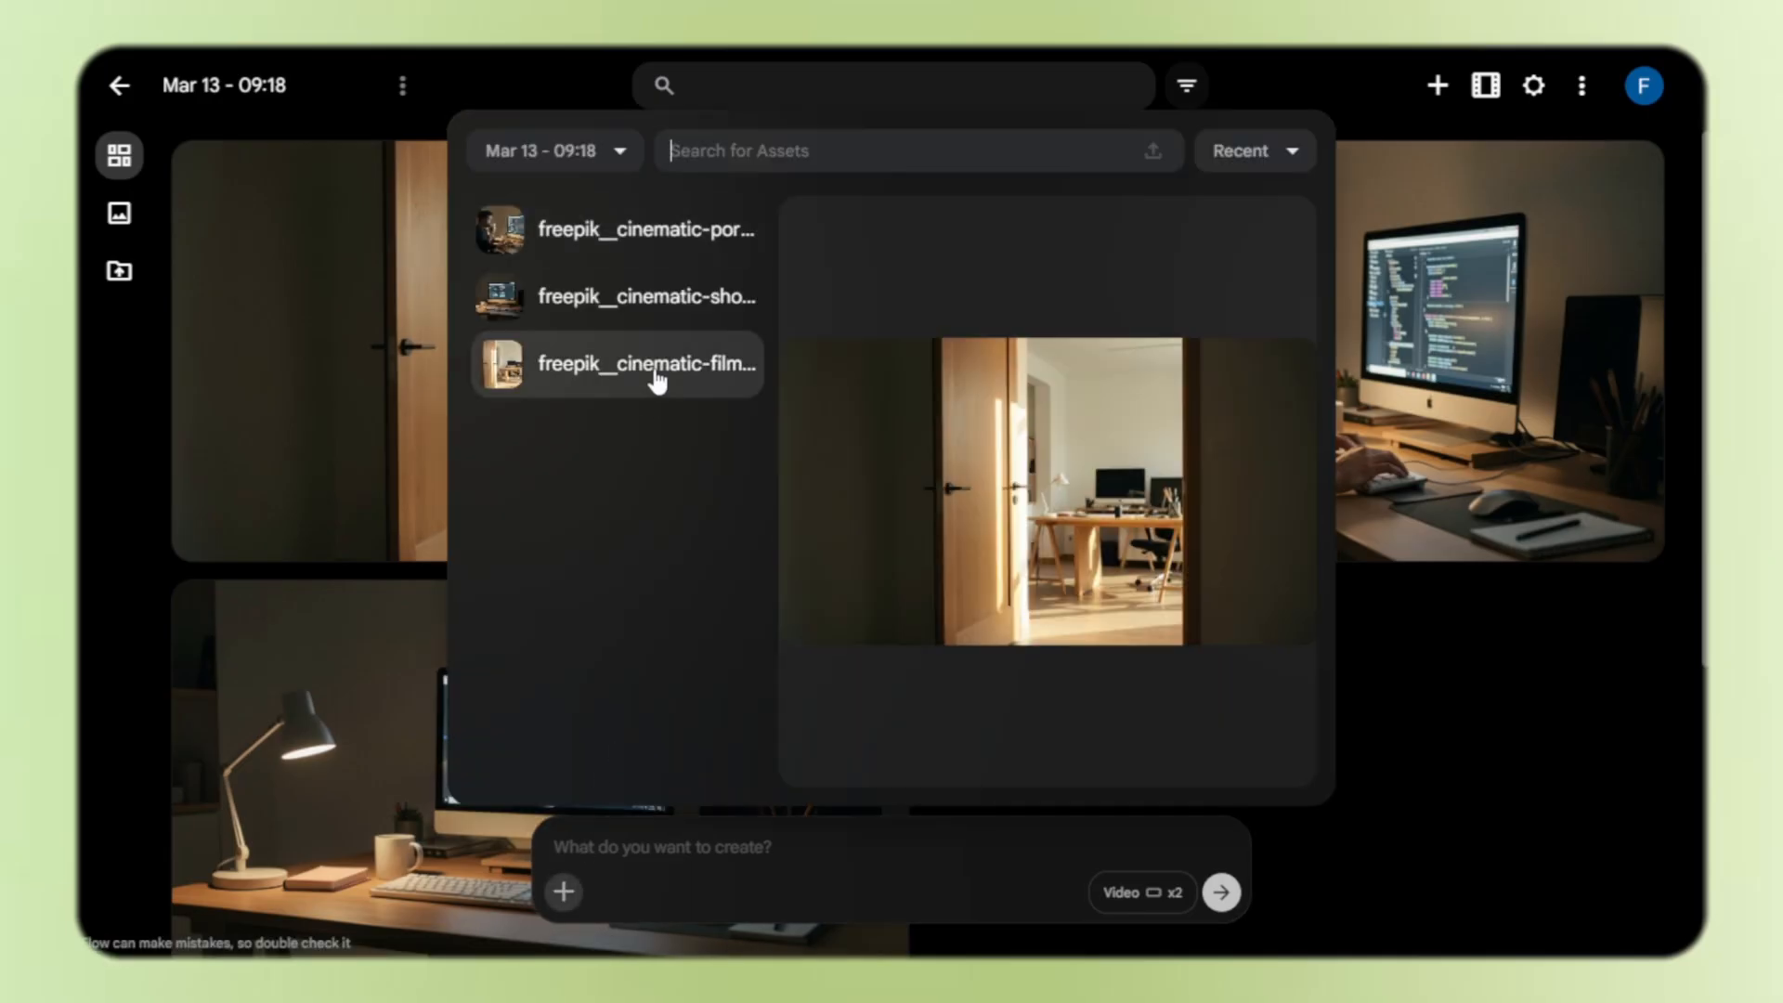
{"action": "left_click", "coordinate": [656, 376]}
{"action": "left_click", "coordinate": [563, 891]}
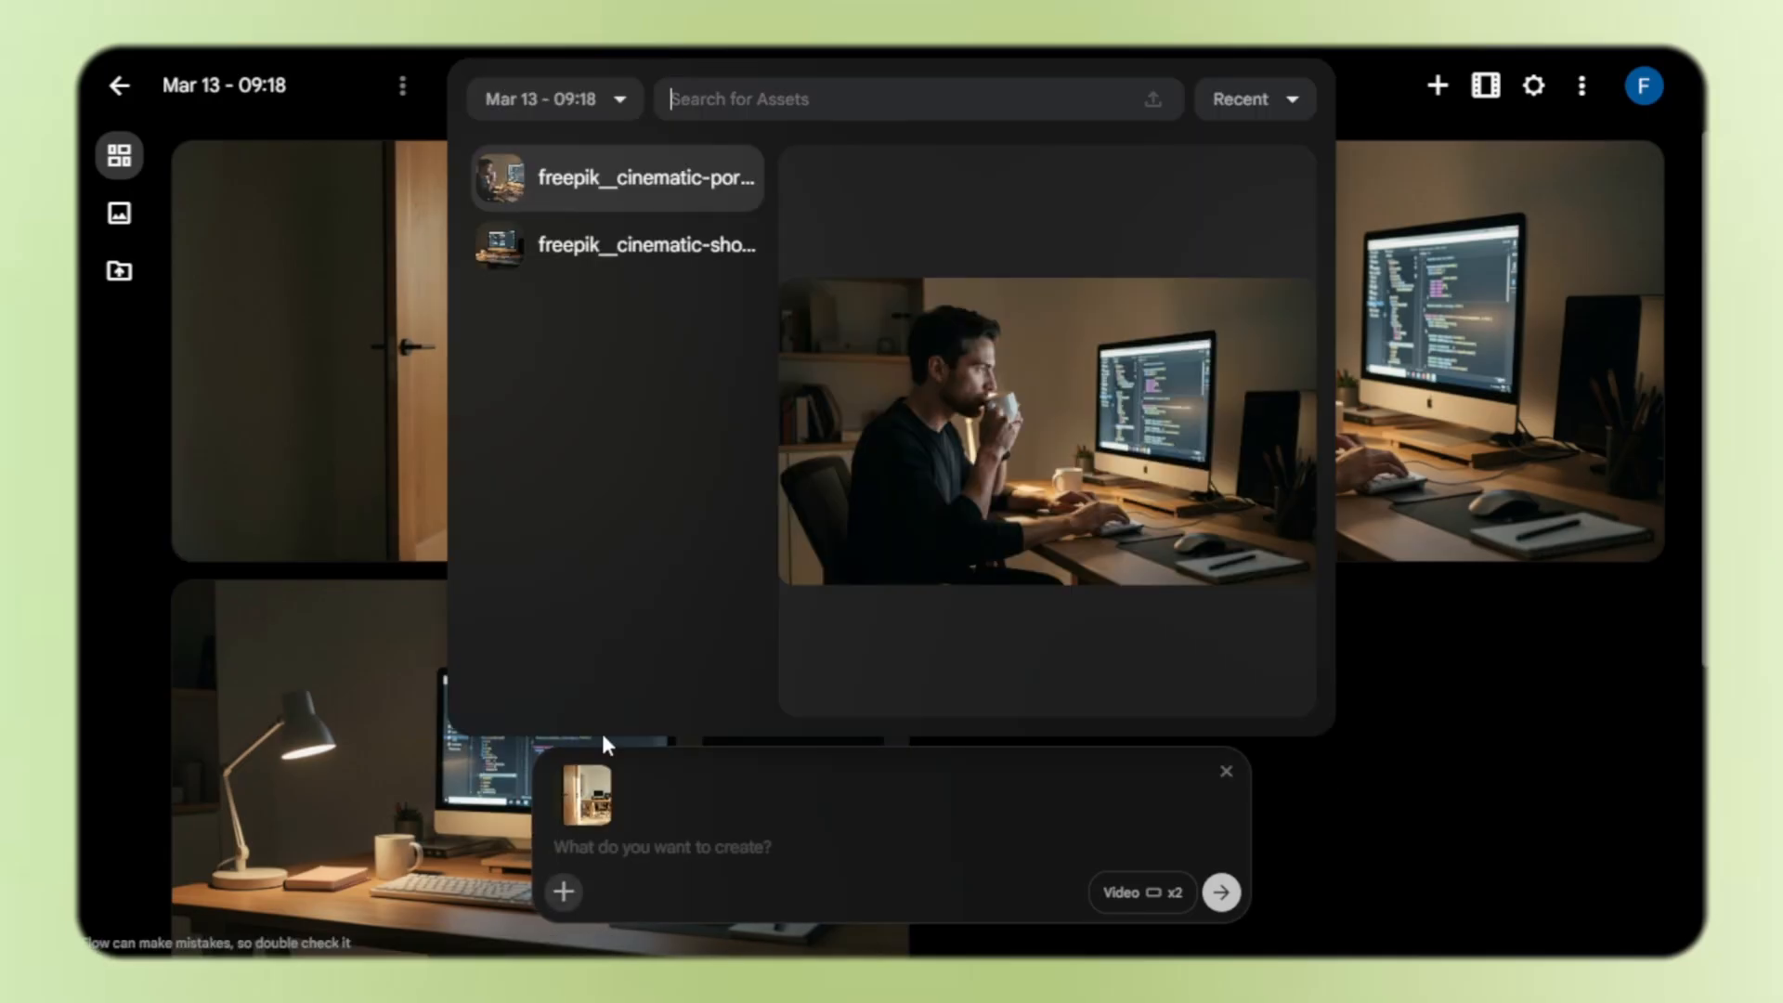
{"action": "left_click", "coordinate": [637, 245]}
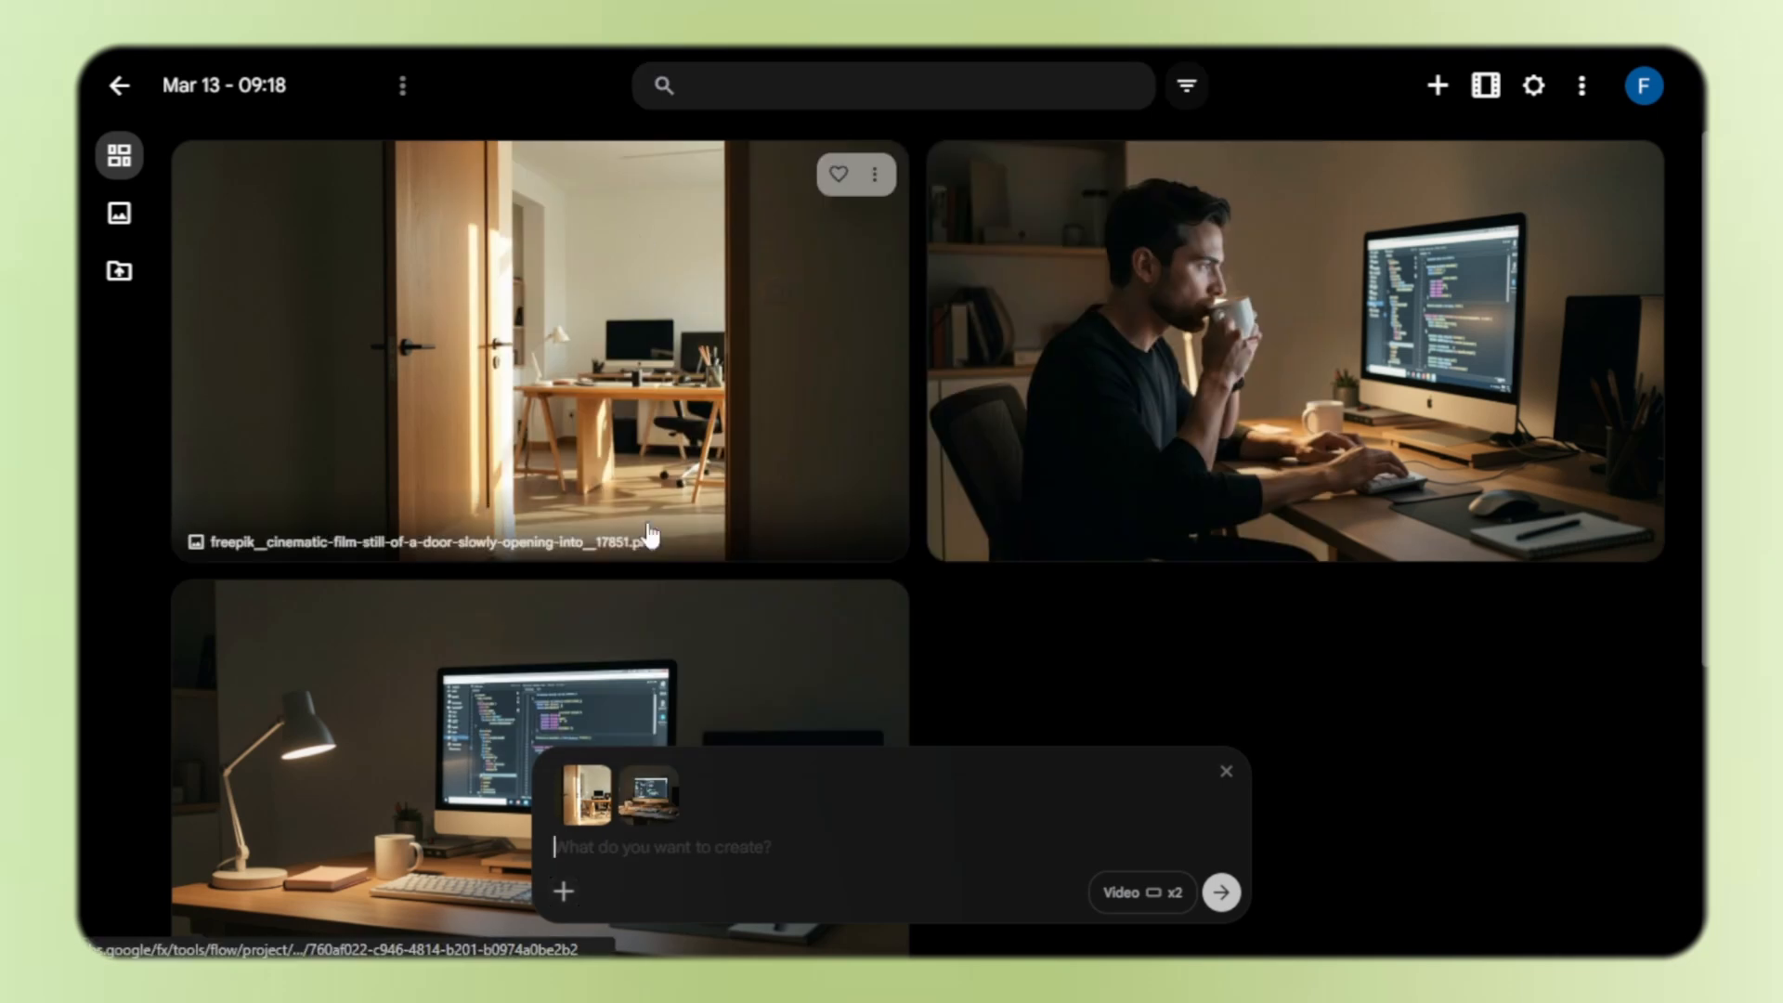
{"action": "left_click", "coordinate": [576, 898]}
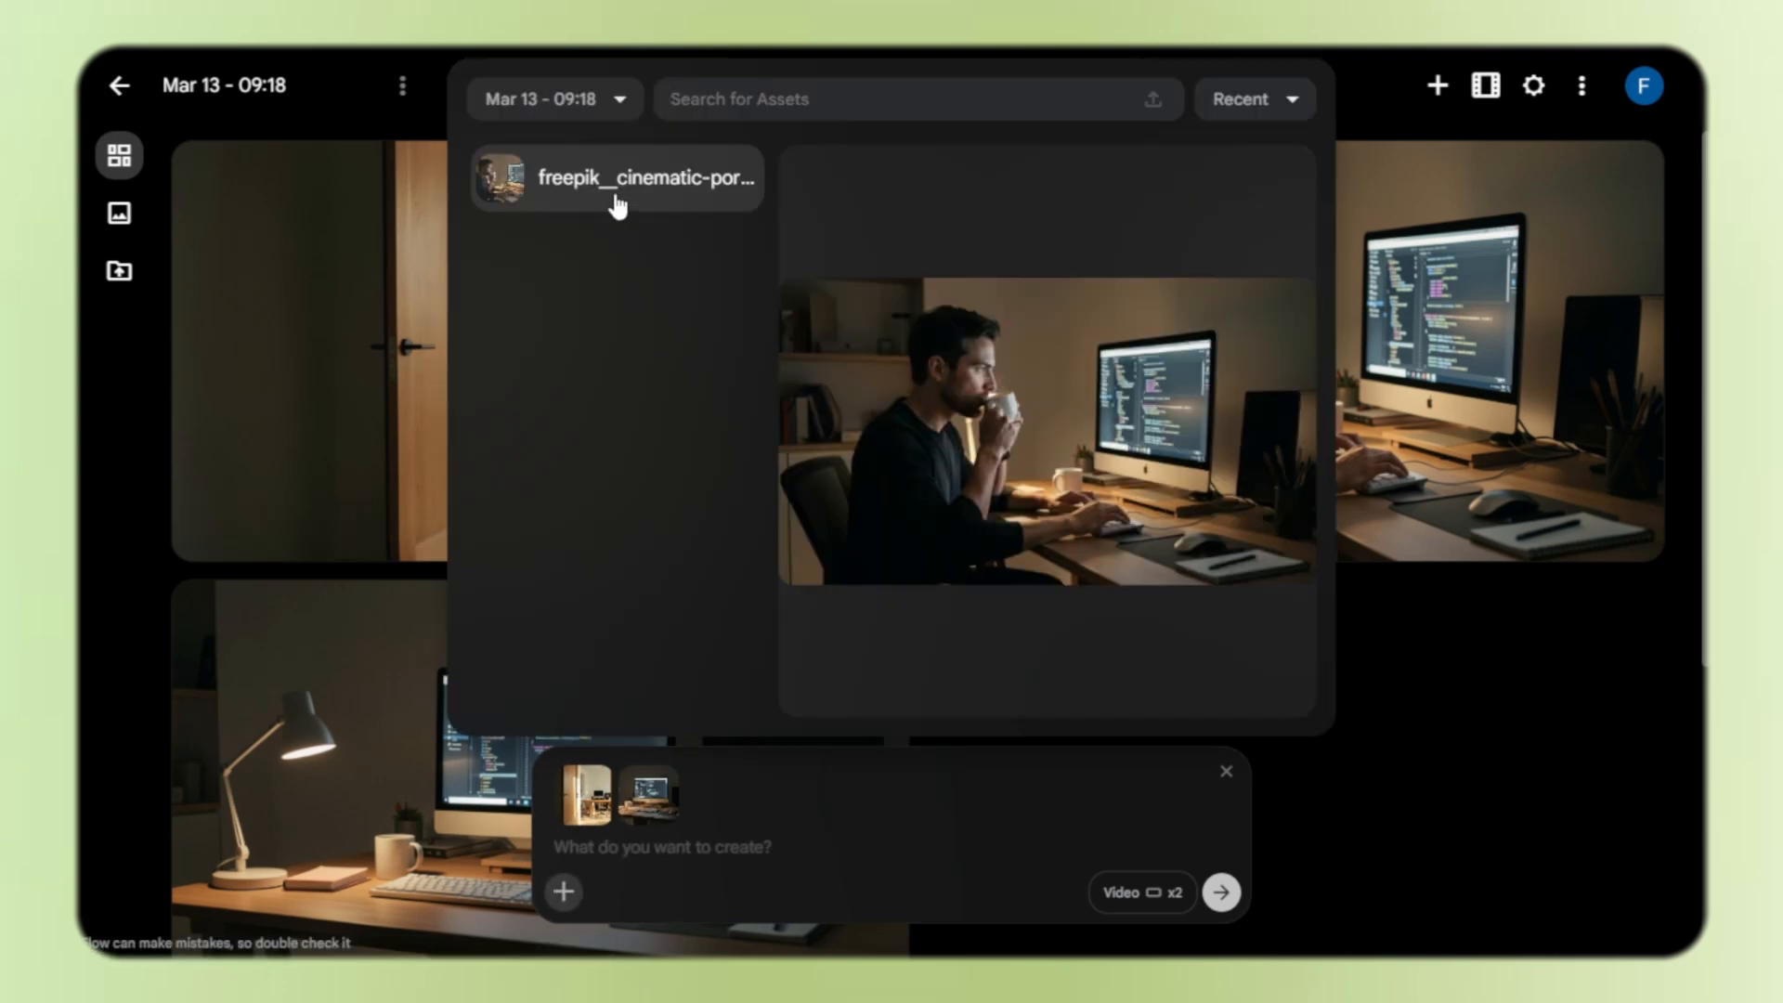
{"action": "left_click", "coordinate": [617, 206]}
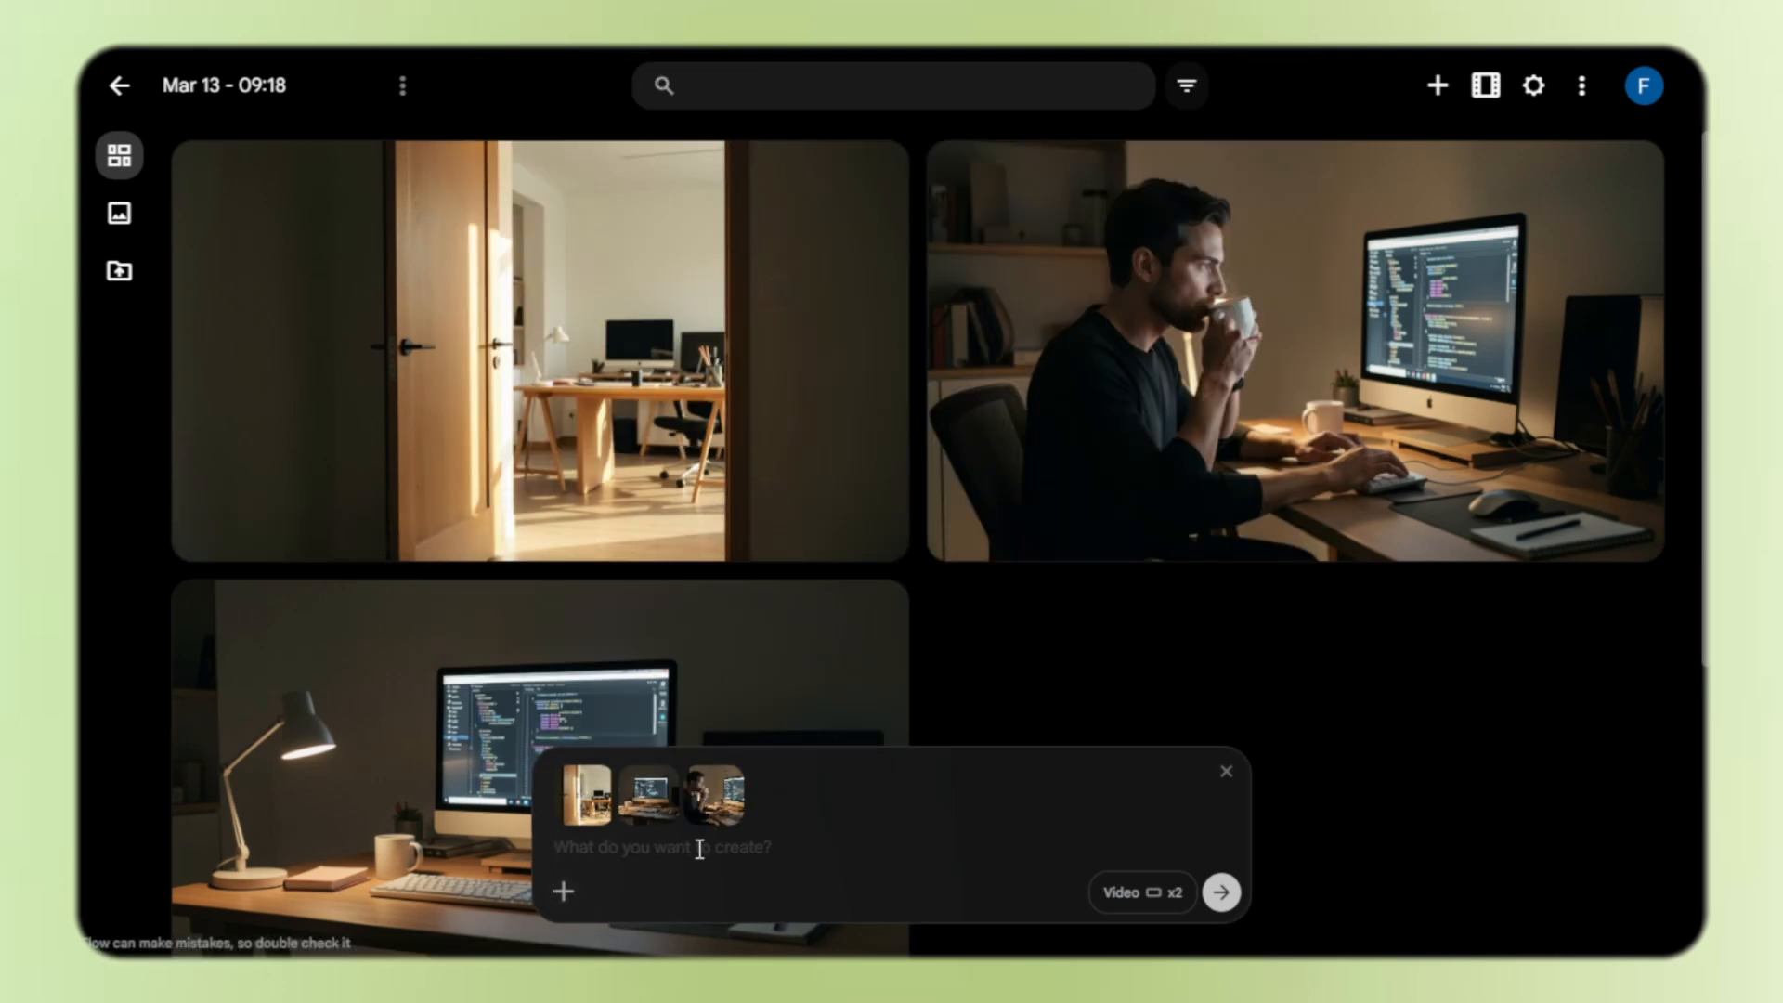
Paste the three-scene prompt "Create a cinematic storytelling sequence inside a modern creative developer workspace…" and generate the videos
{"action": "key", "text": "ctrl+v"}
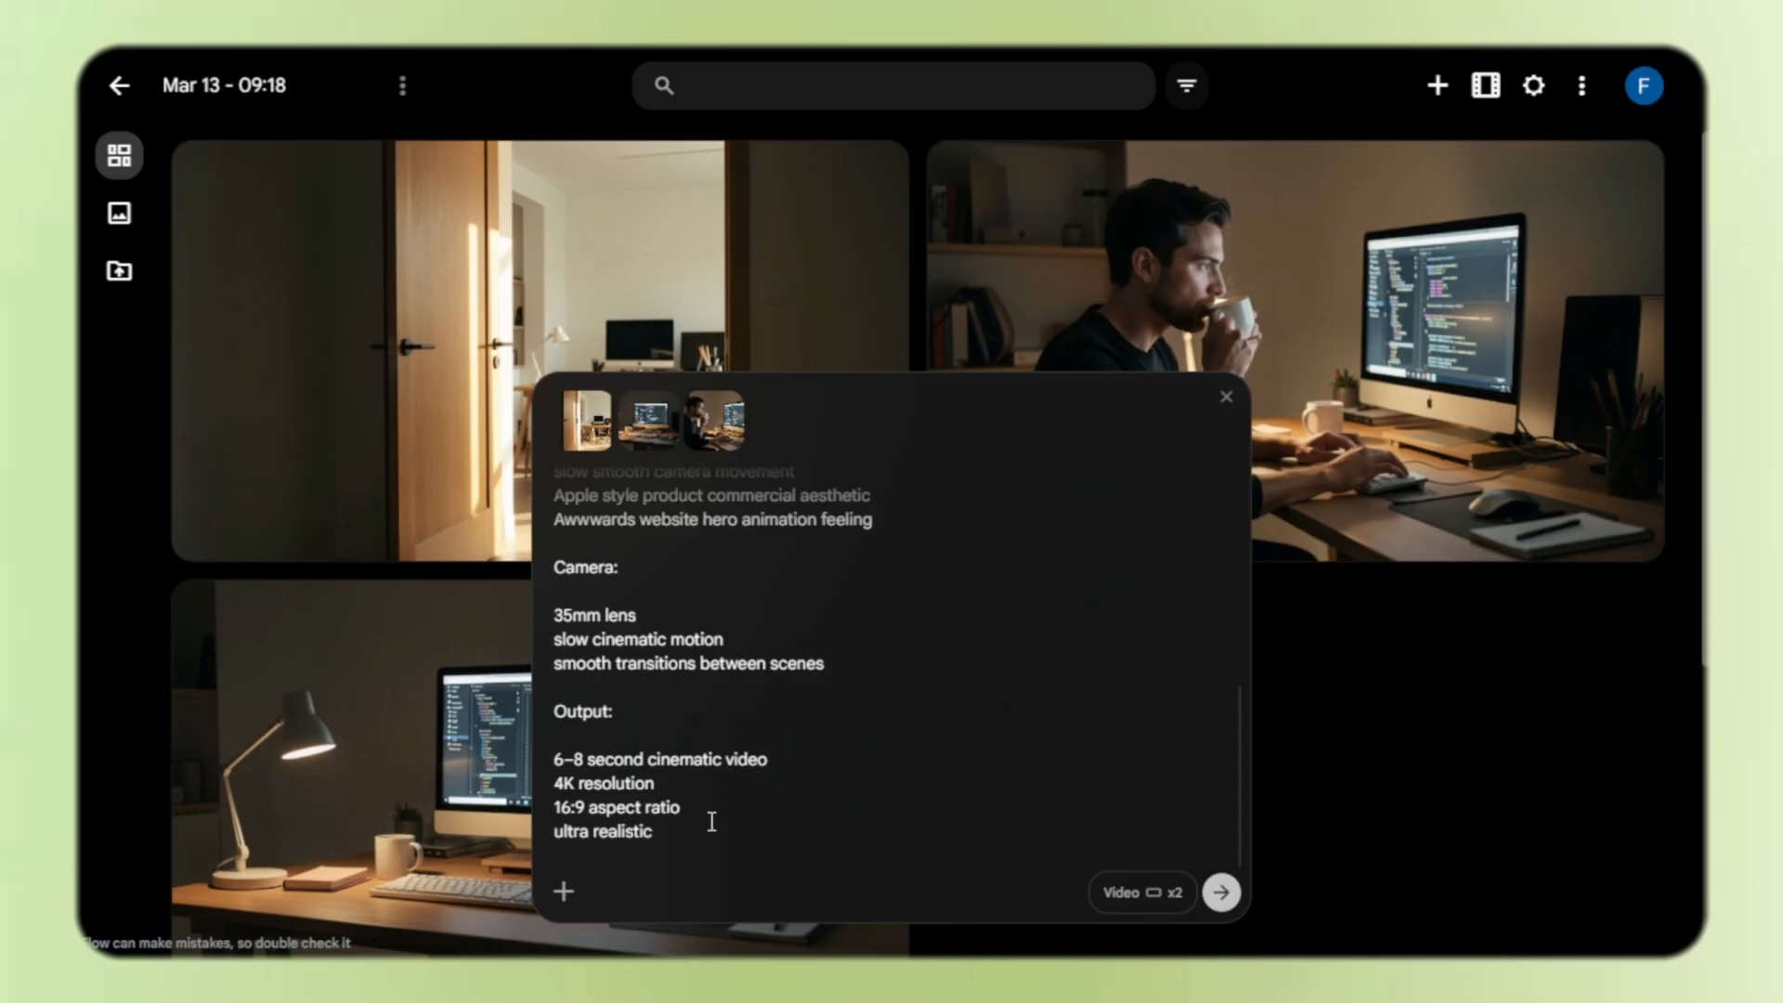
{"action": "scroll", "coordinate": [953, 760], "scroll_direction": "up", "scroll_amount": 10}
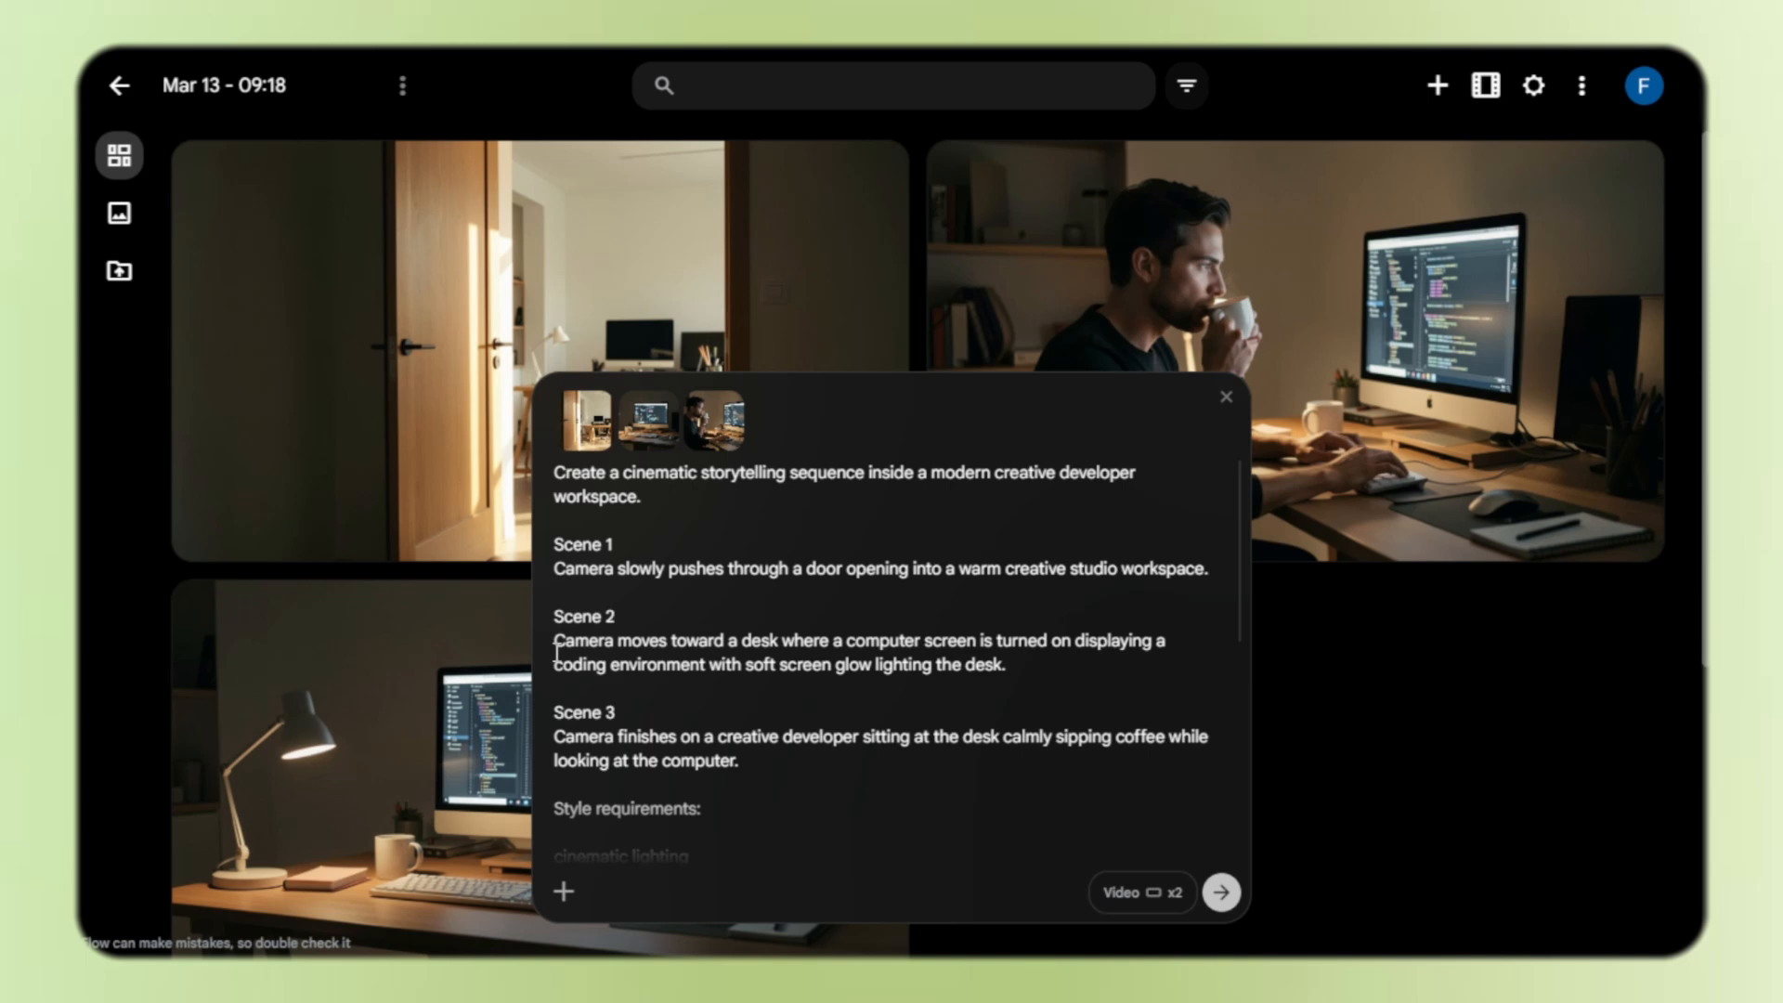
{"action": "left_click", "coordinate": [1219, 894]}
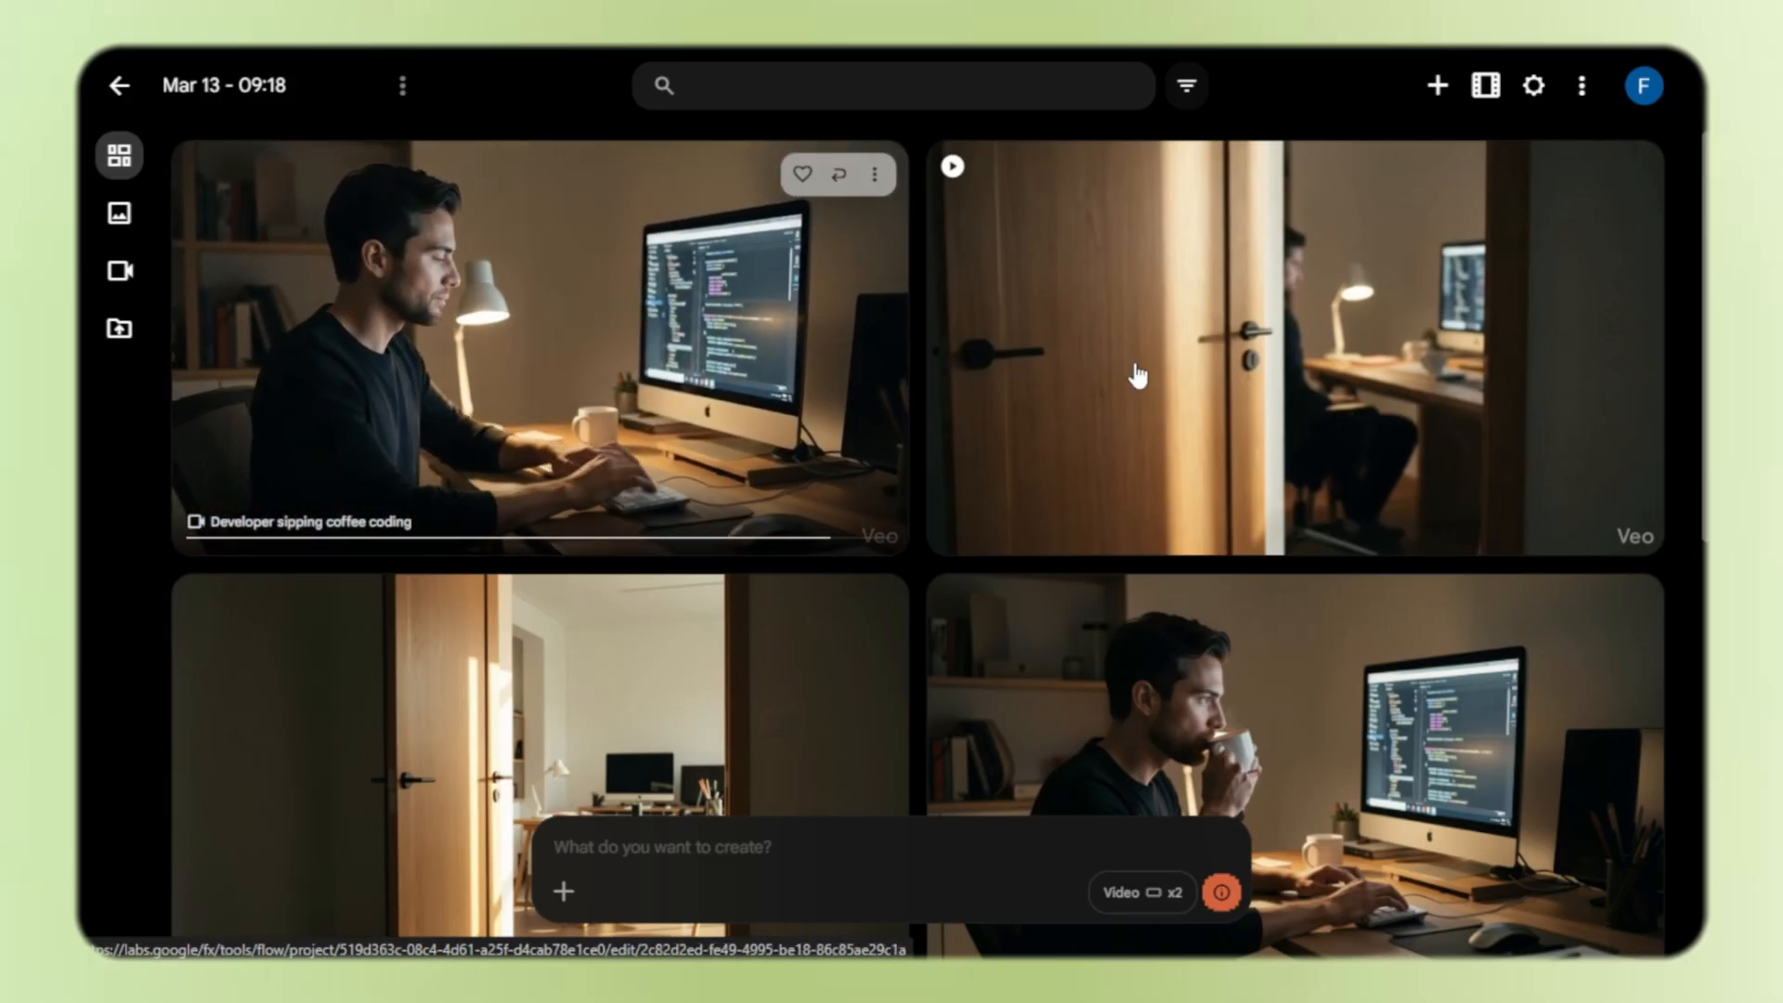
Preview both generated "Developer sipping coffee coding" videos and download the second one at 720p original size
{"action": "mouse_move", "coordinate": [1174, 385]}
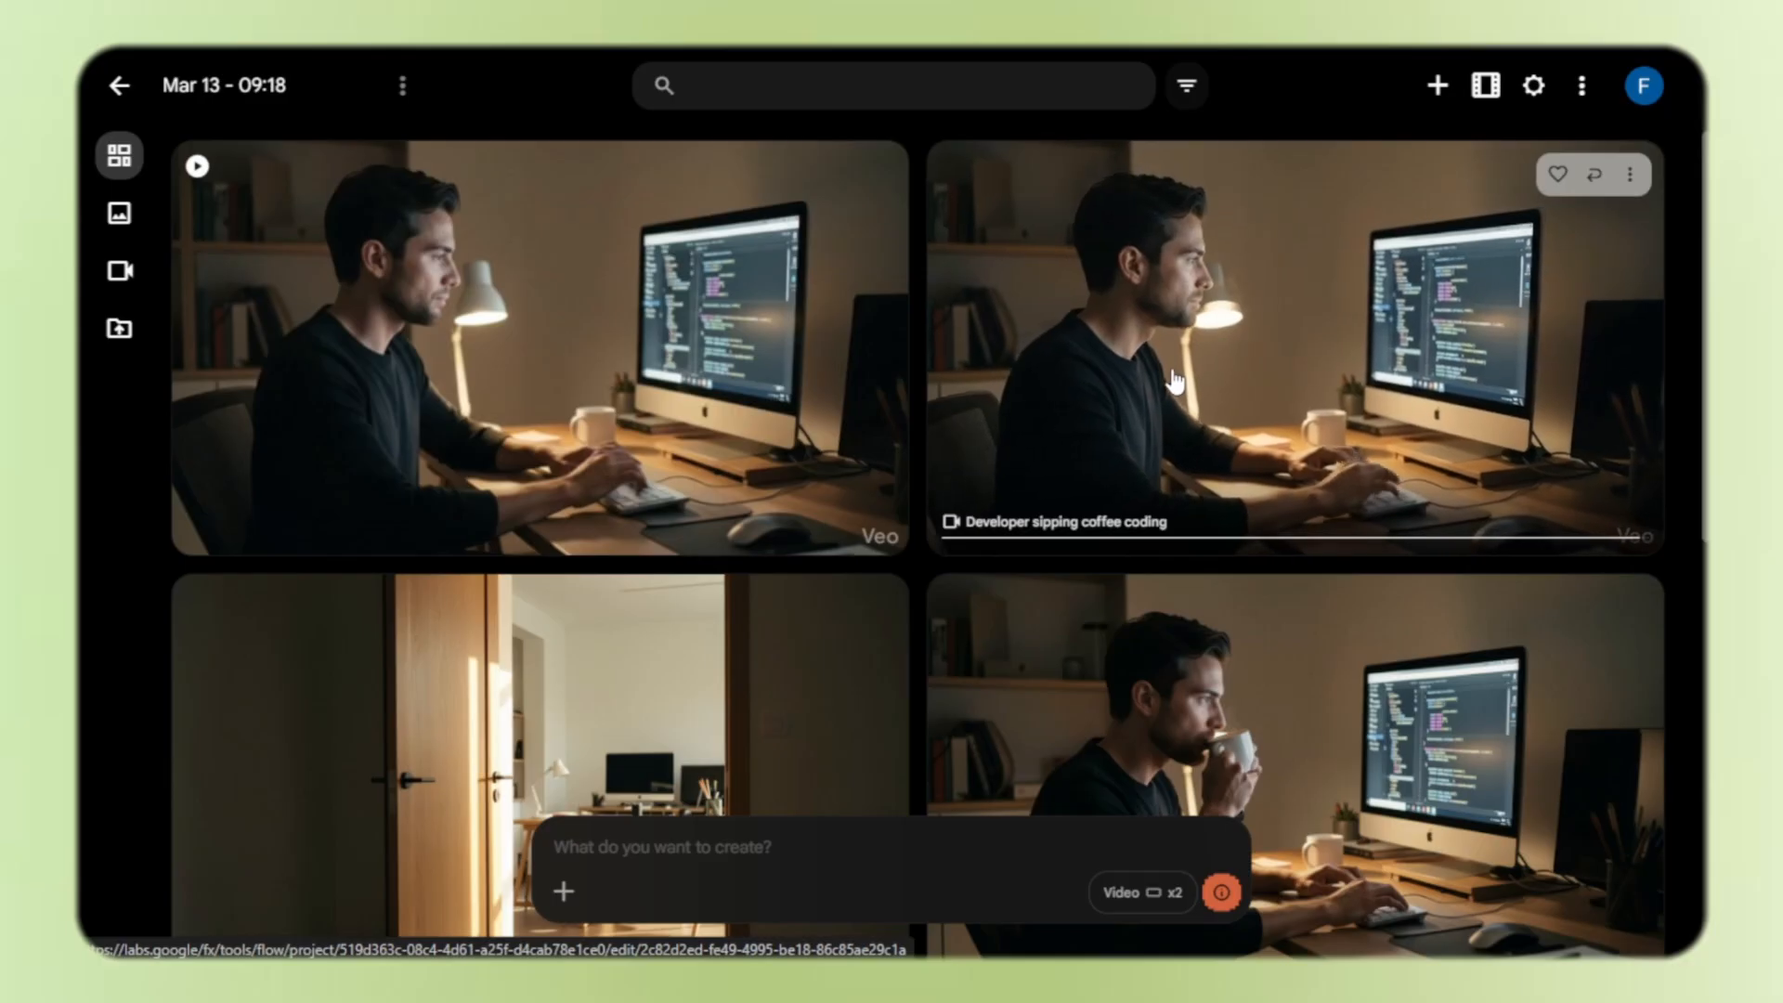
{"action": "mouse_move", "coordinate": [658, 450]}
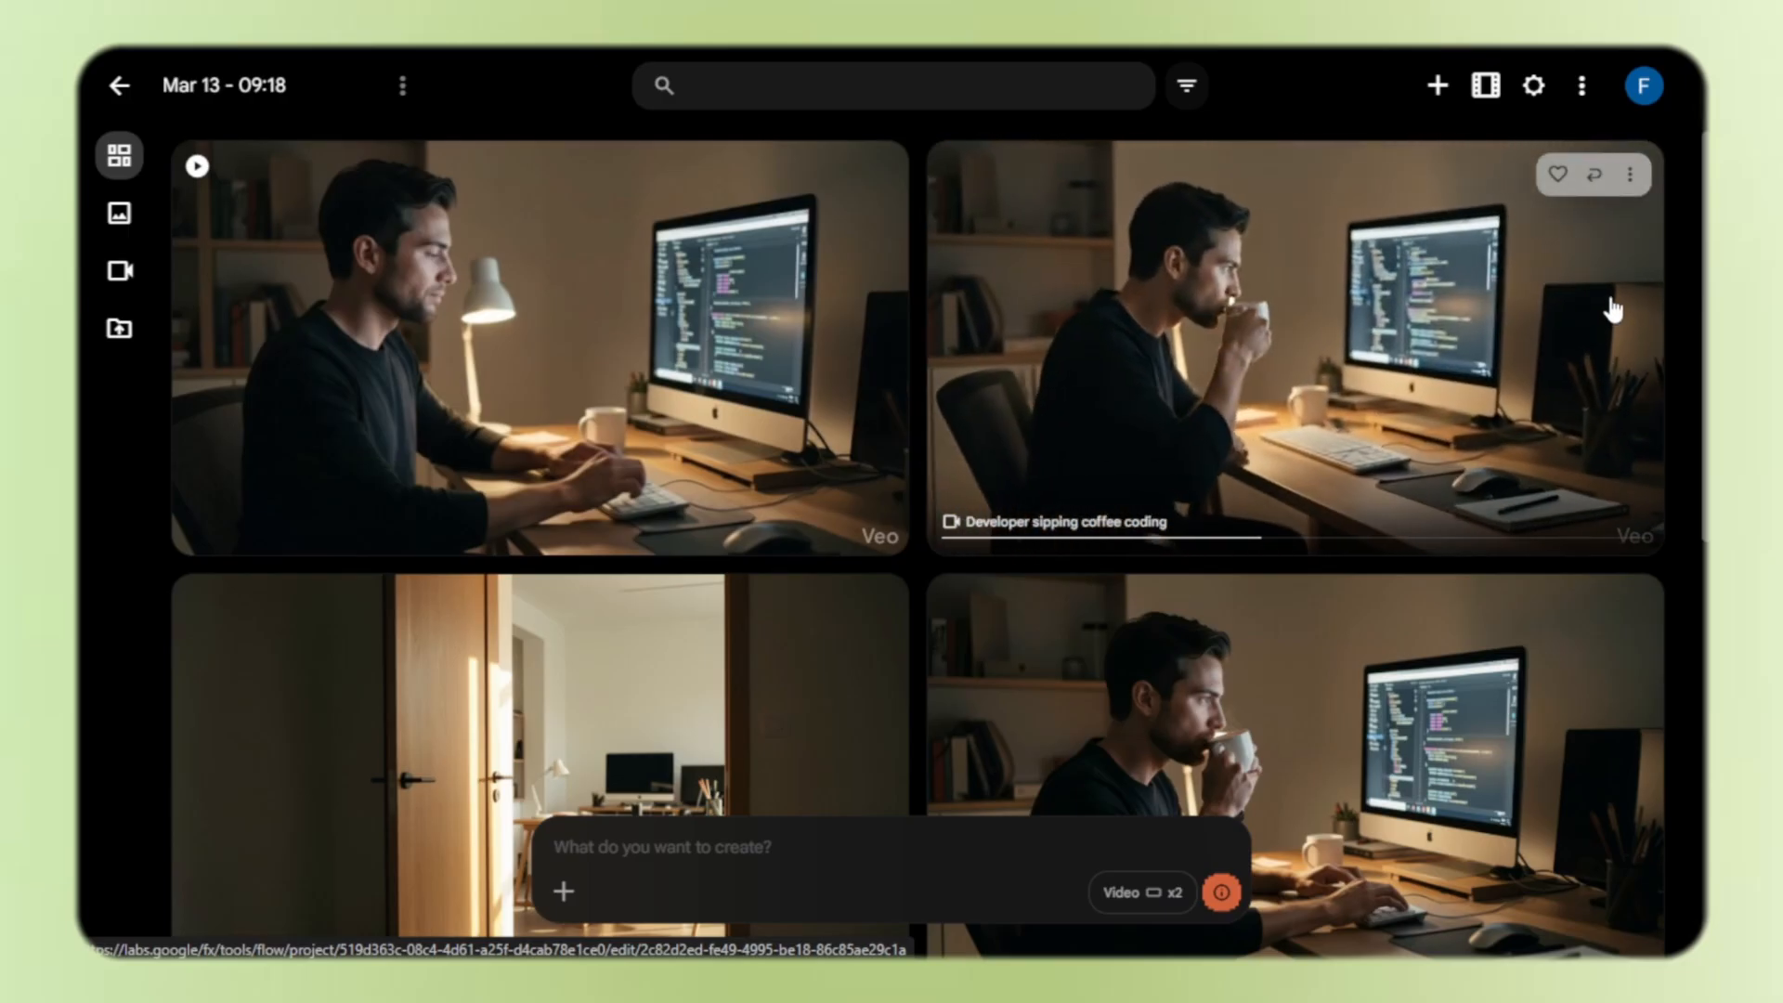
{"action": "left_click", "coordinate": [1630, 173]}
{"action": "mouse_move", "coordinate": [1621, 329]}
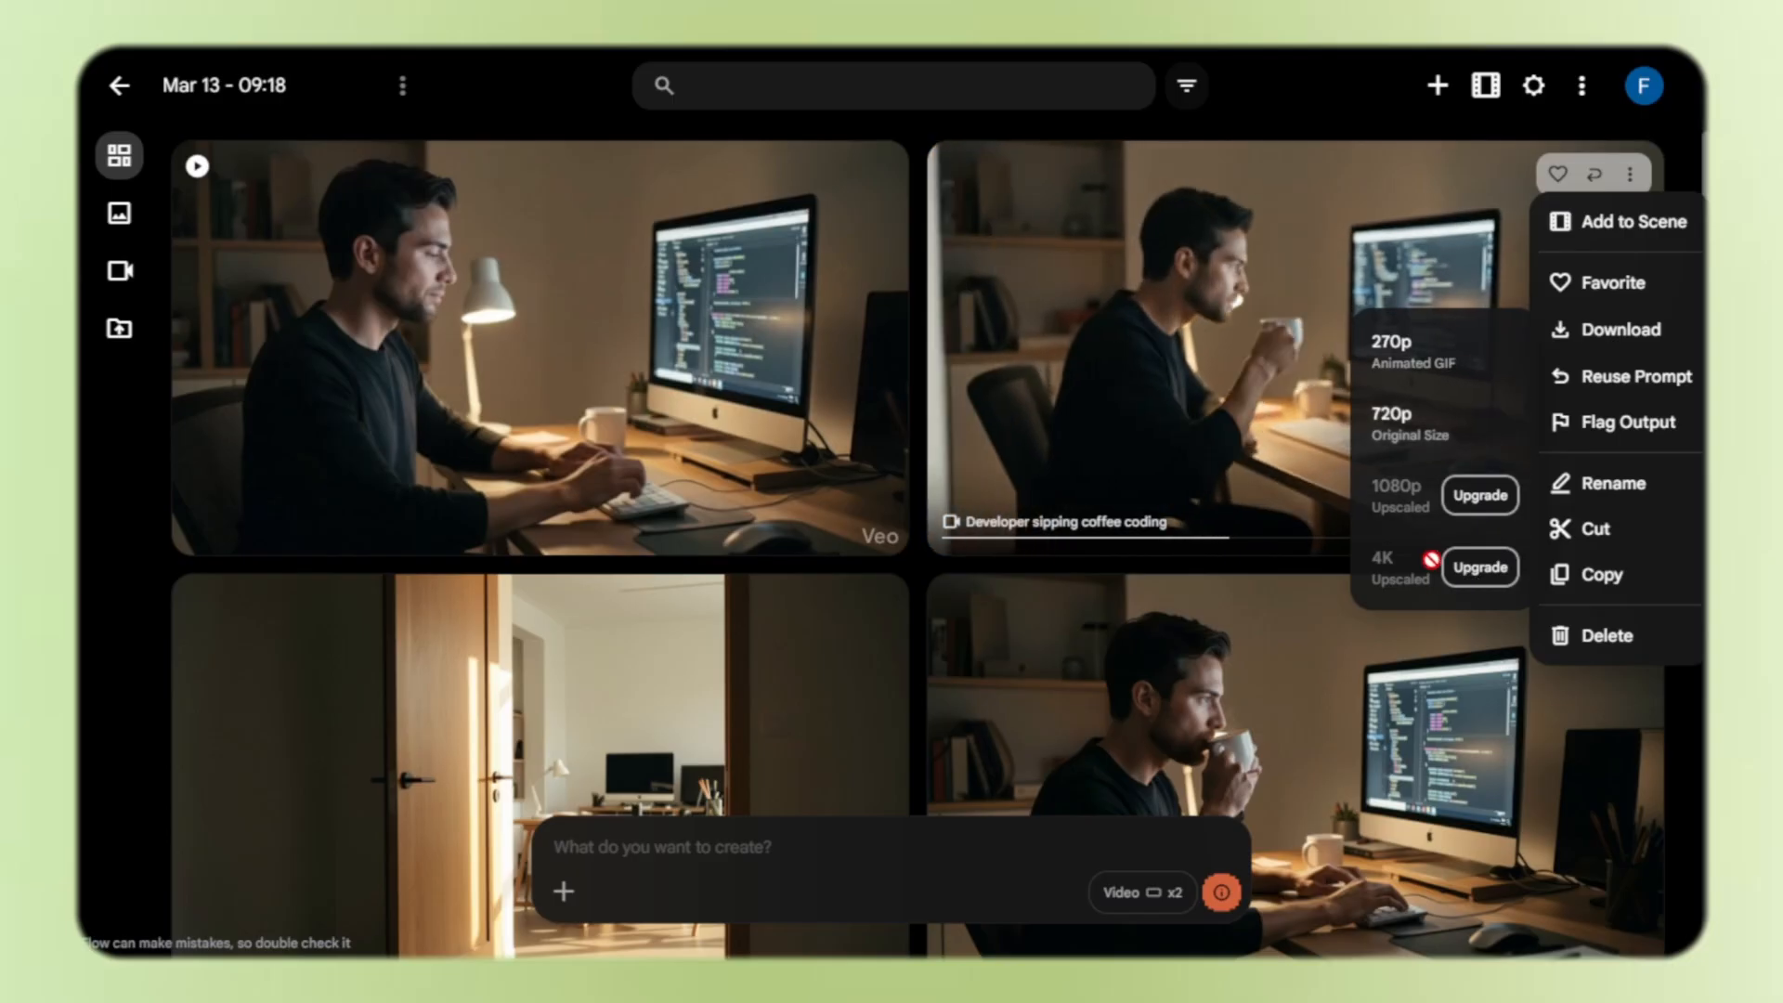
{"action": "left_click", "coordinate": [1418, 430]}
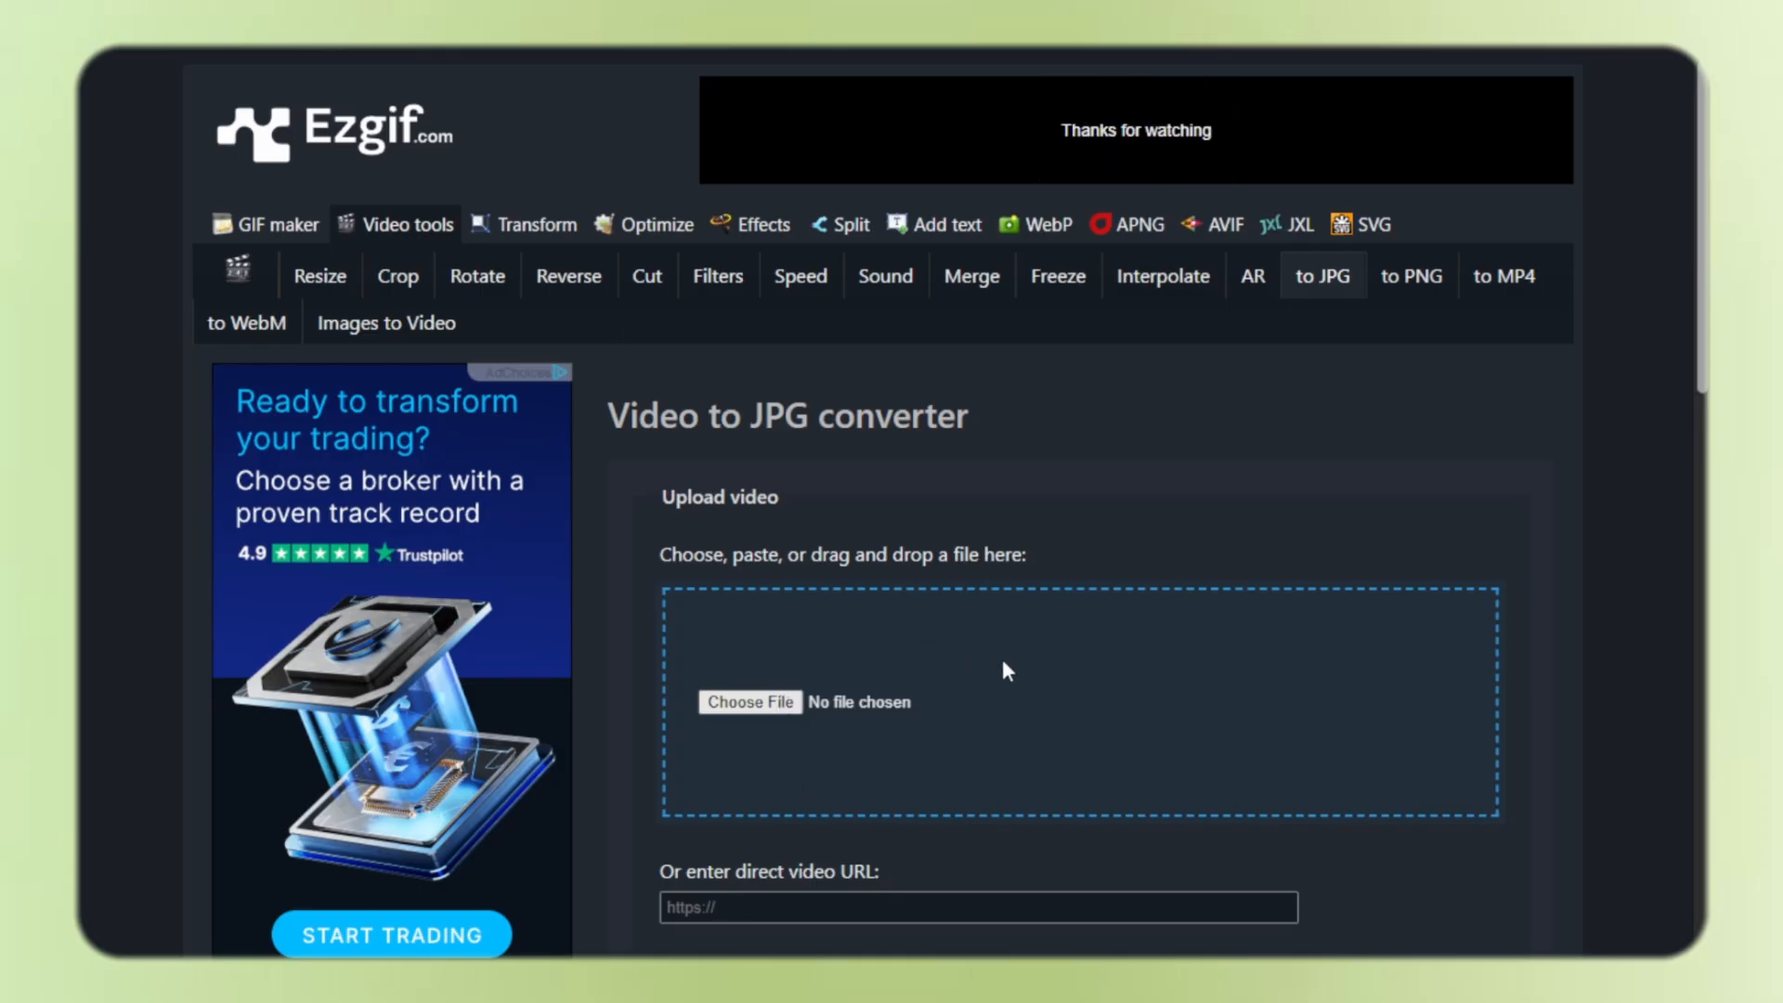
Switch to Ezgif's Video to JPG converter and upload Developer_sipping_coffee_coding_fb4ced770f.mp4
{"action": "scroll", "coordinate": [1097, 748], "scroll_direction": "down", "scroll_amount": 3}
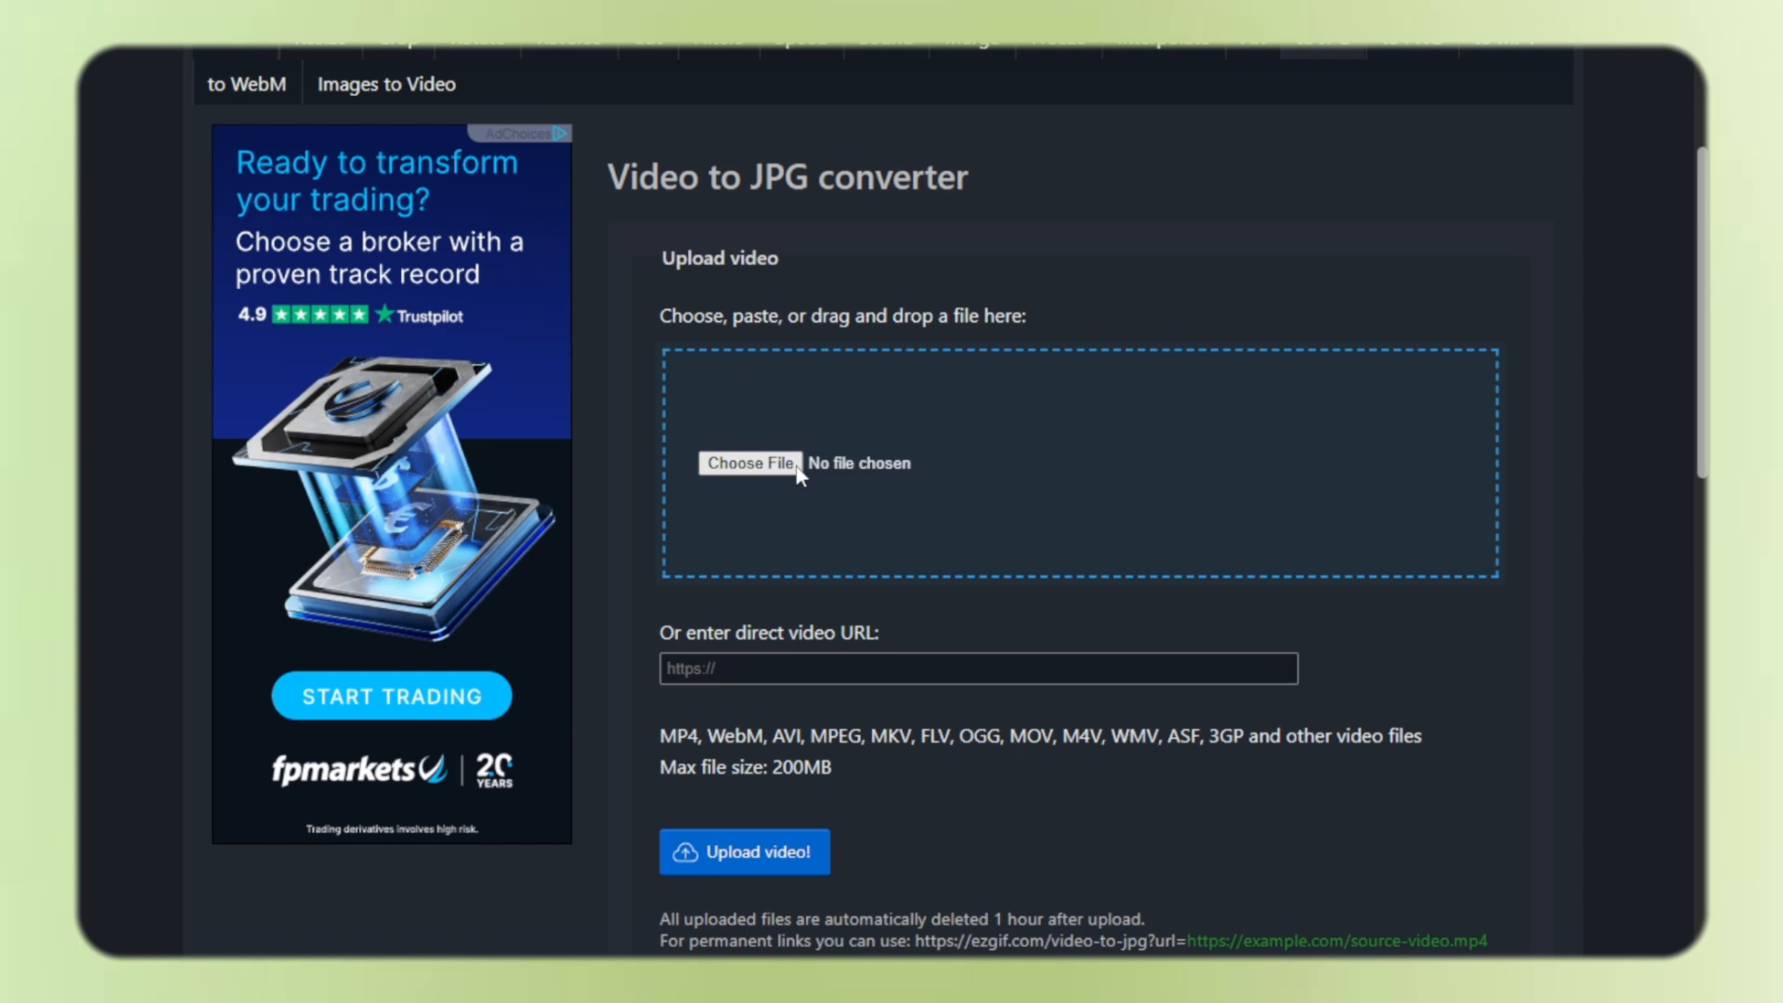
{"action": "left_click", "coordinate": [799, 469]}
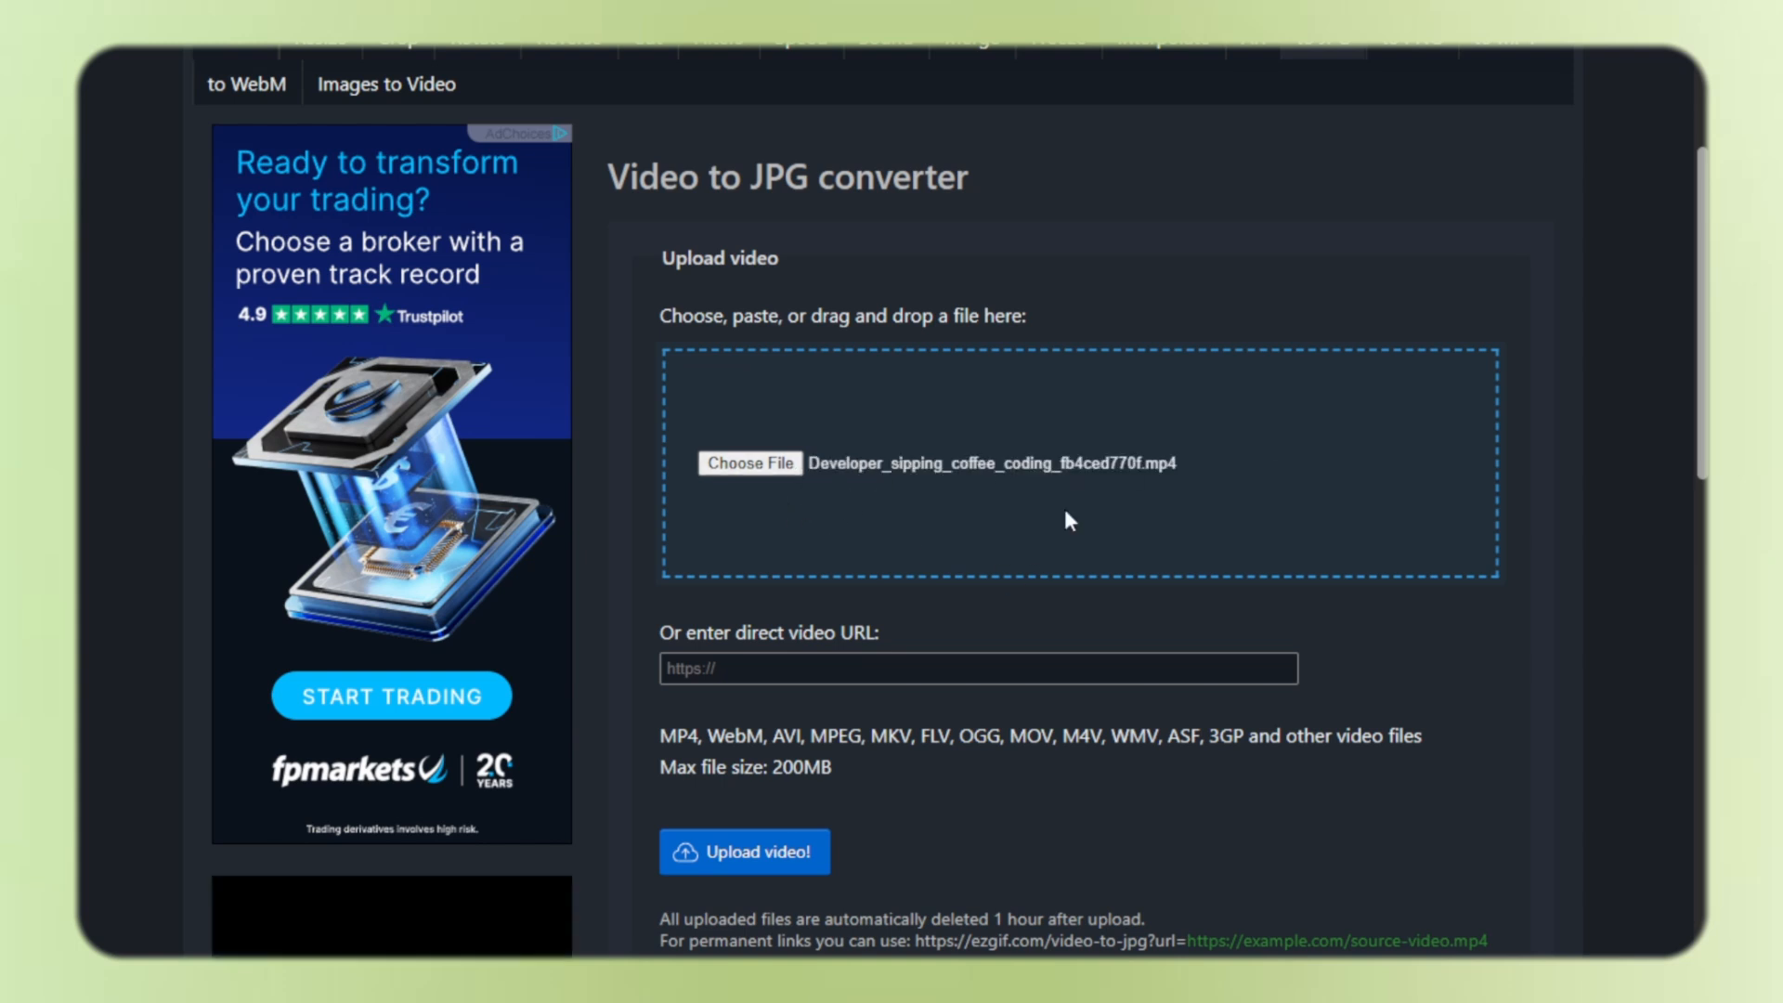
{"action": "left_click", "coordinate": [760, 864]}
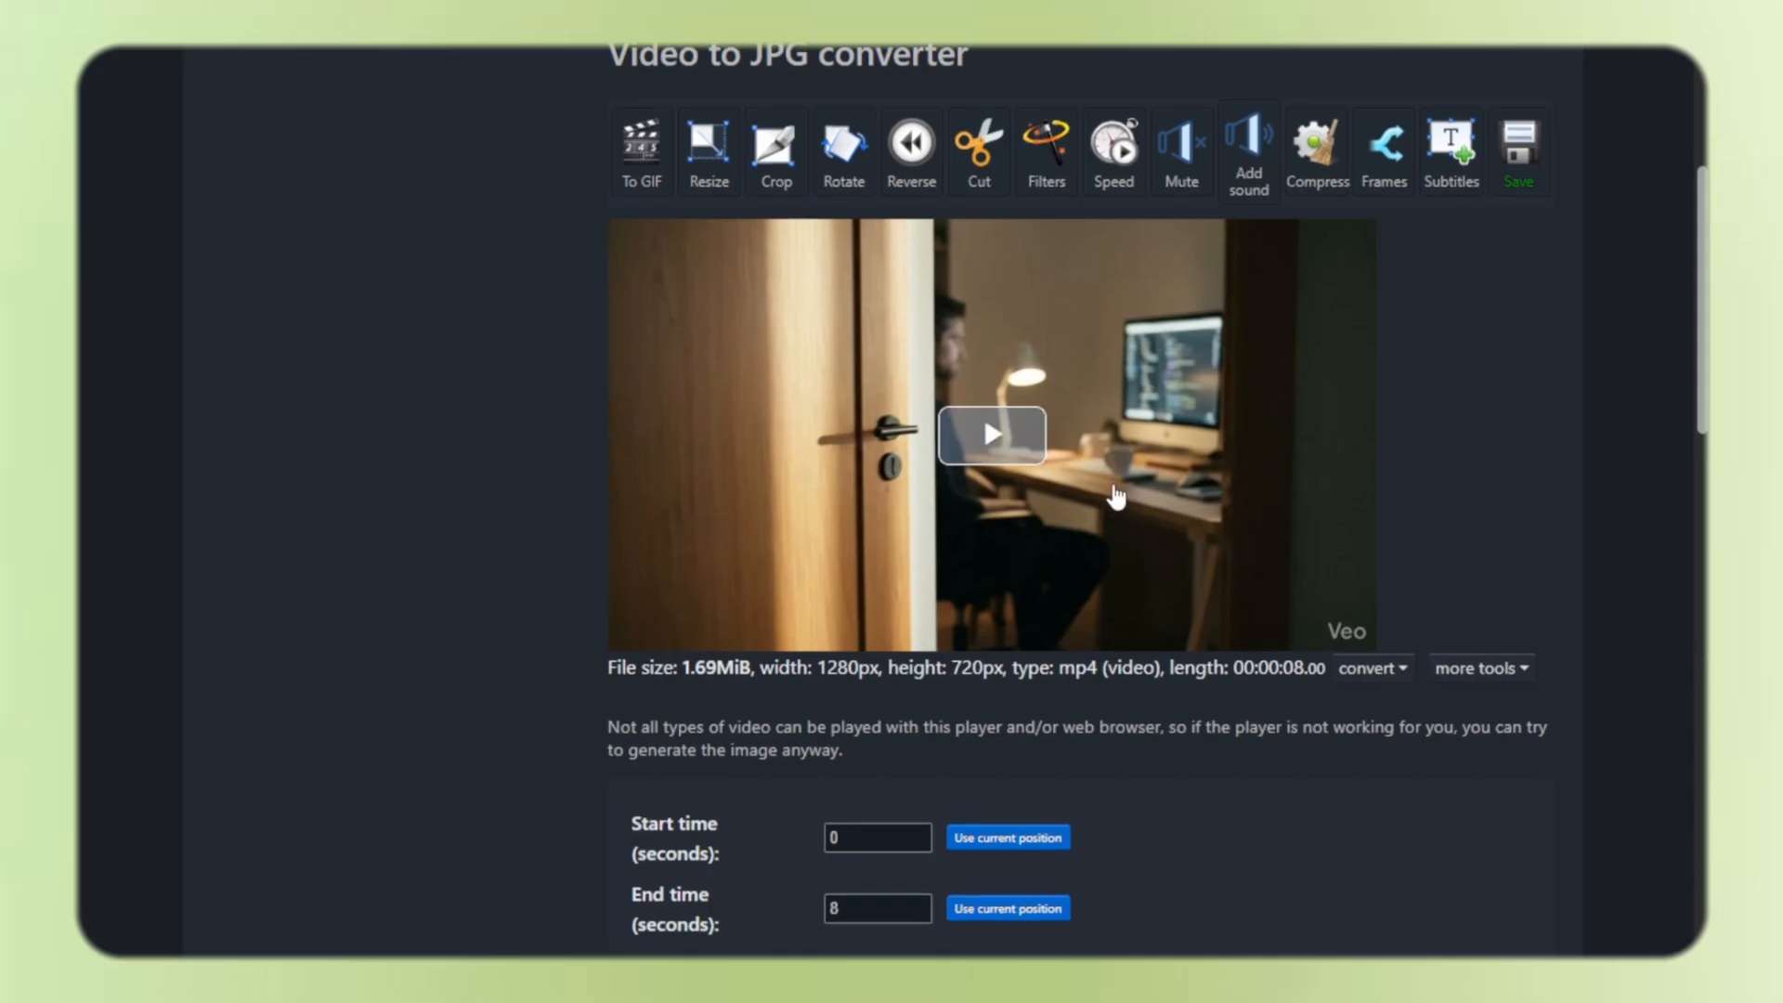
Set the frame rate to 30 FPS and convert the video to JPG images
{"action": "scroll", "coordinate": [987, 650], "scroll_direction": "down", "scroll_amount": 3}
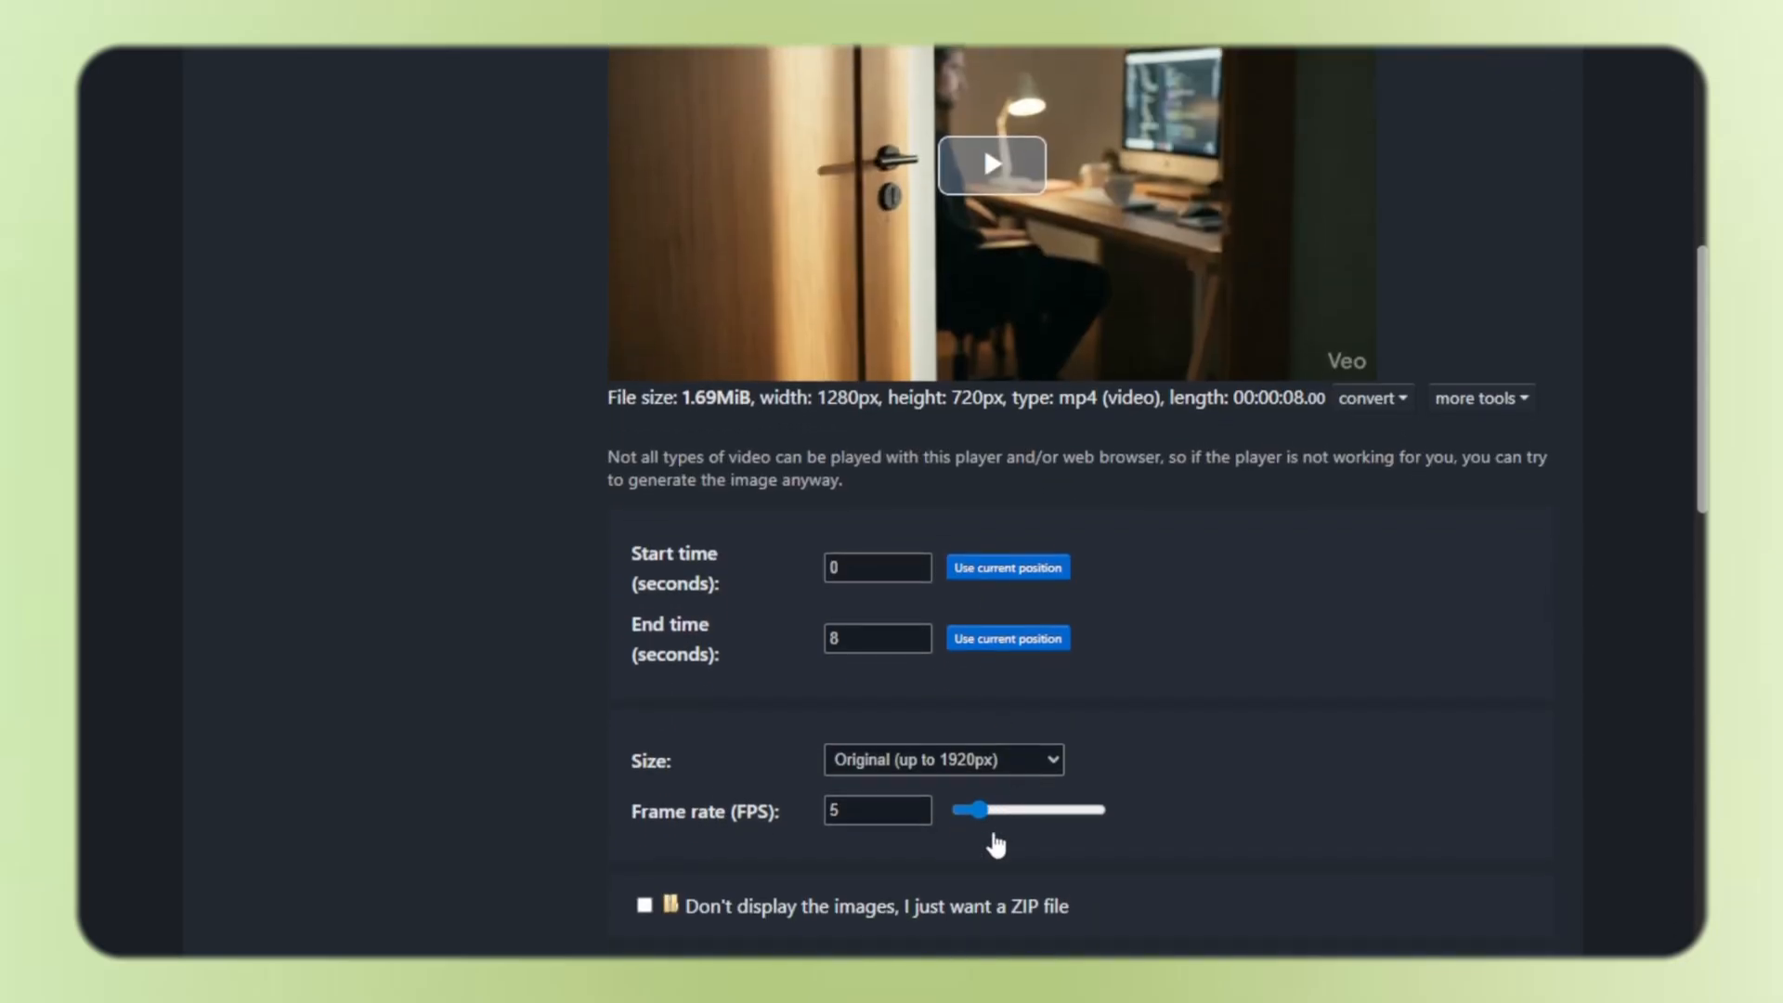
{"action": "left_click_drag", "start_coordinate": [982, 749], "coordinate": [1178, 749]}
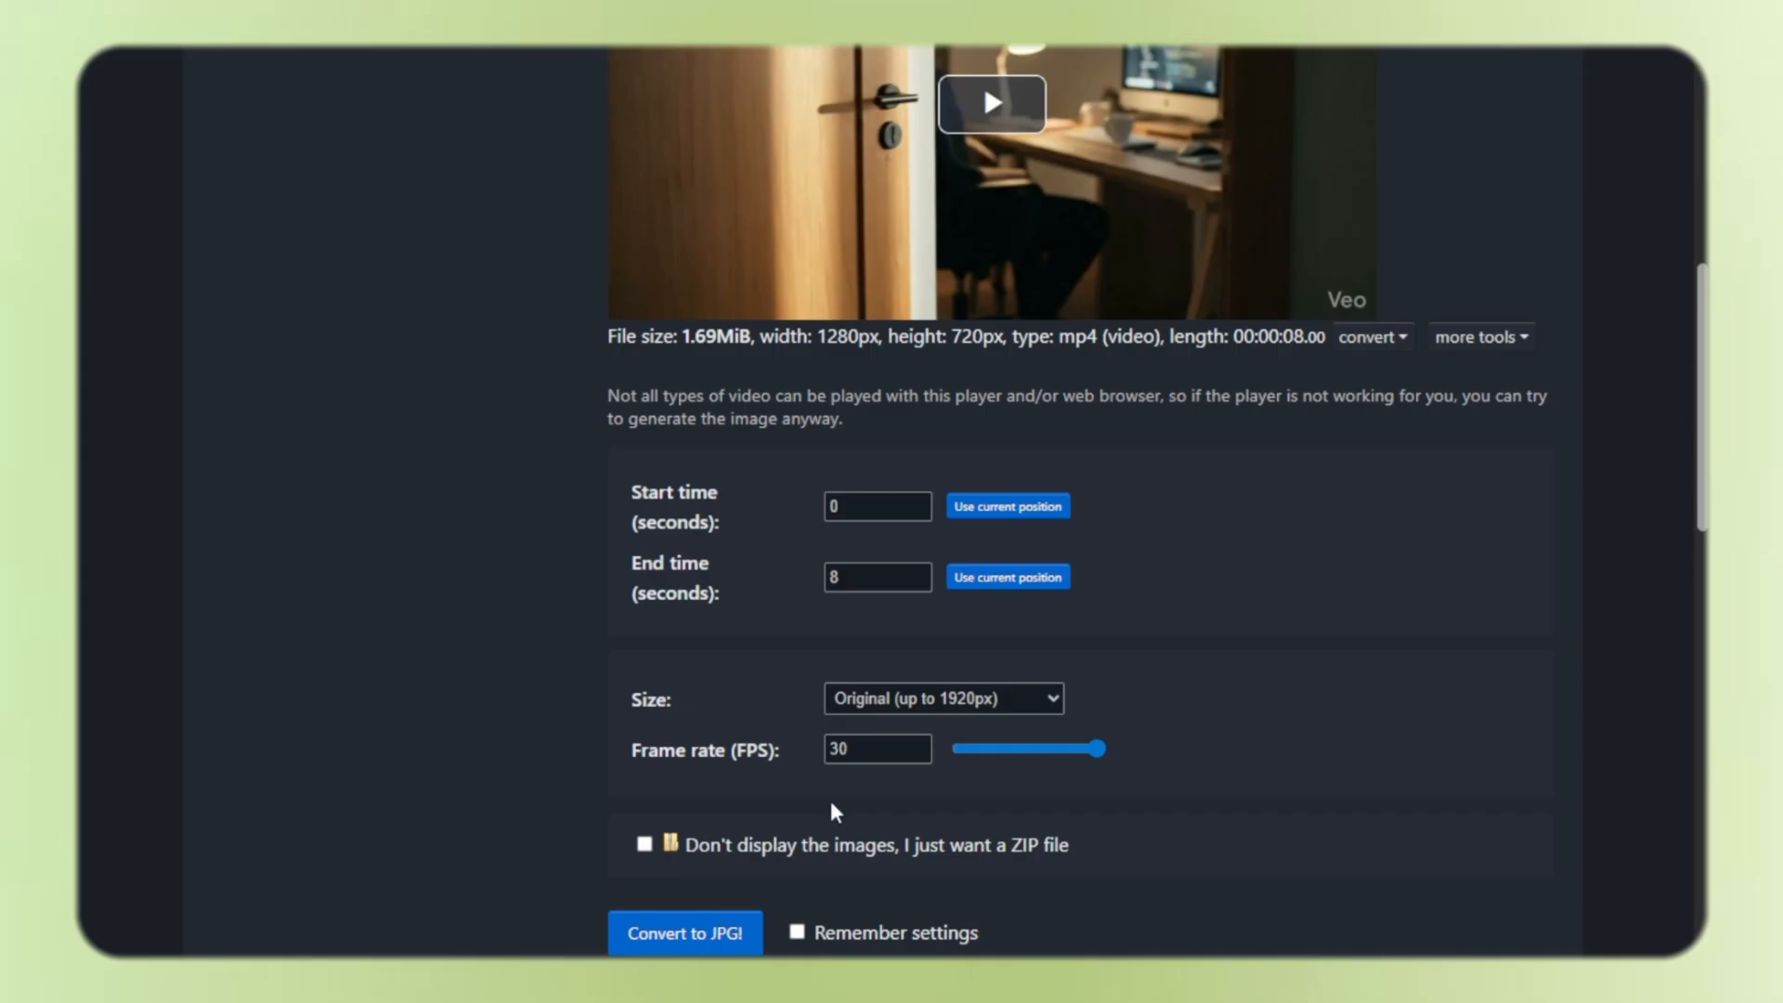
{"action": "scroll", "coordinate": [832, 805], "scroll_direction": "down", "scroll_amount": 3}
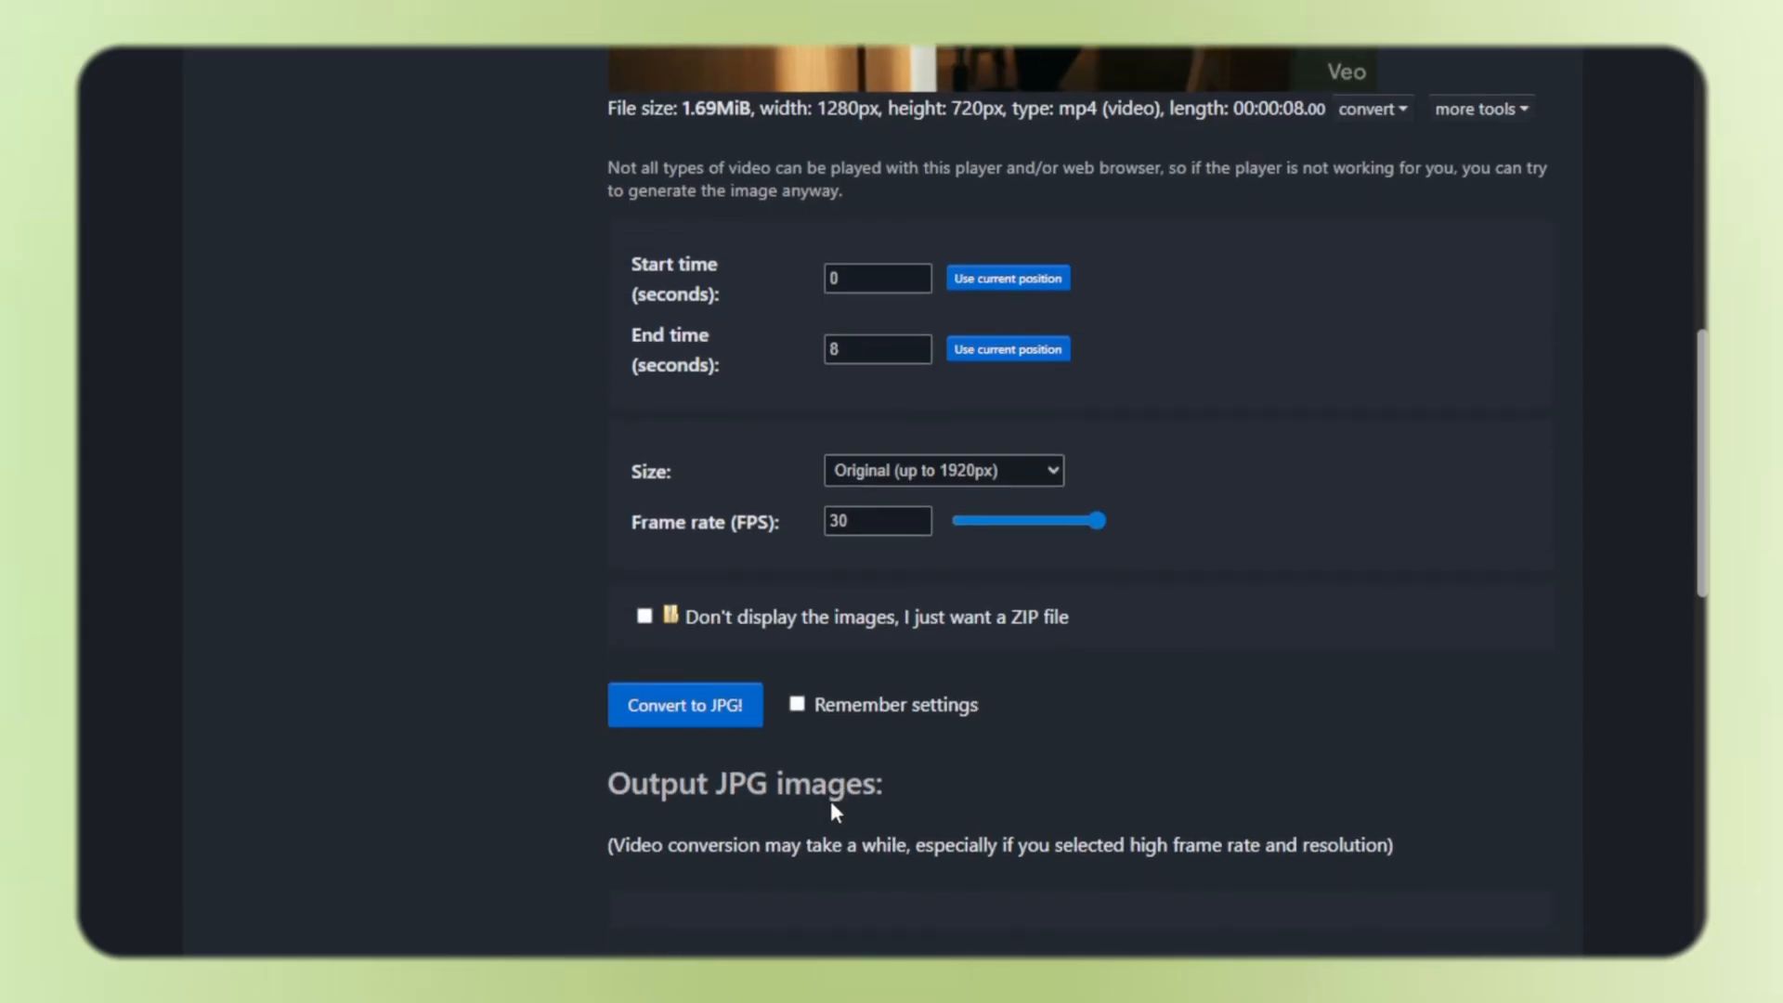
{"action": "left_click", "coordinate": [680, 713]}
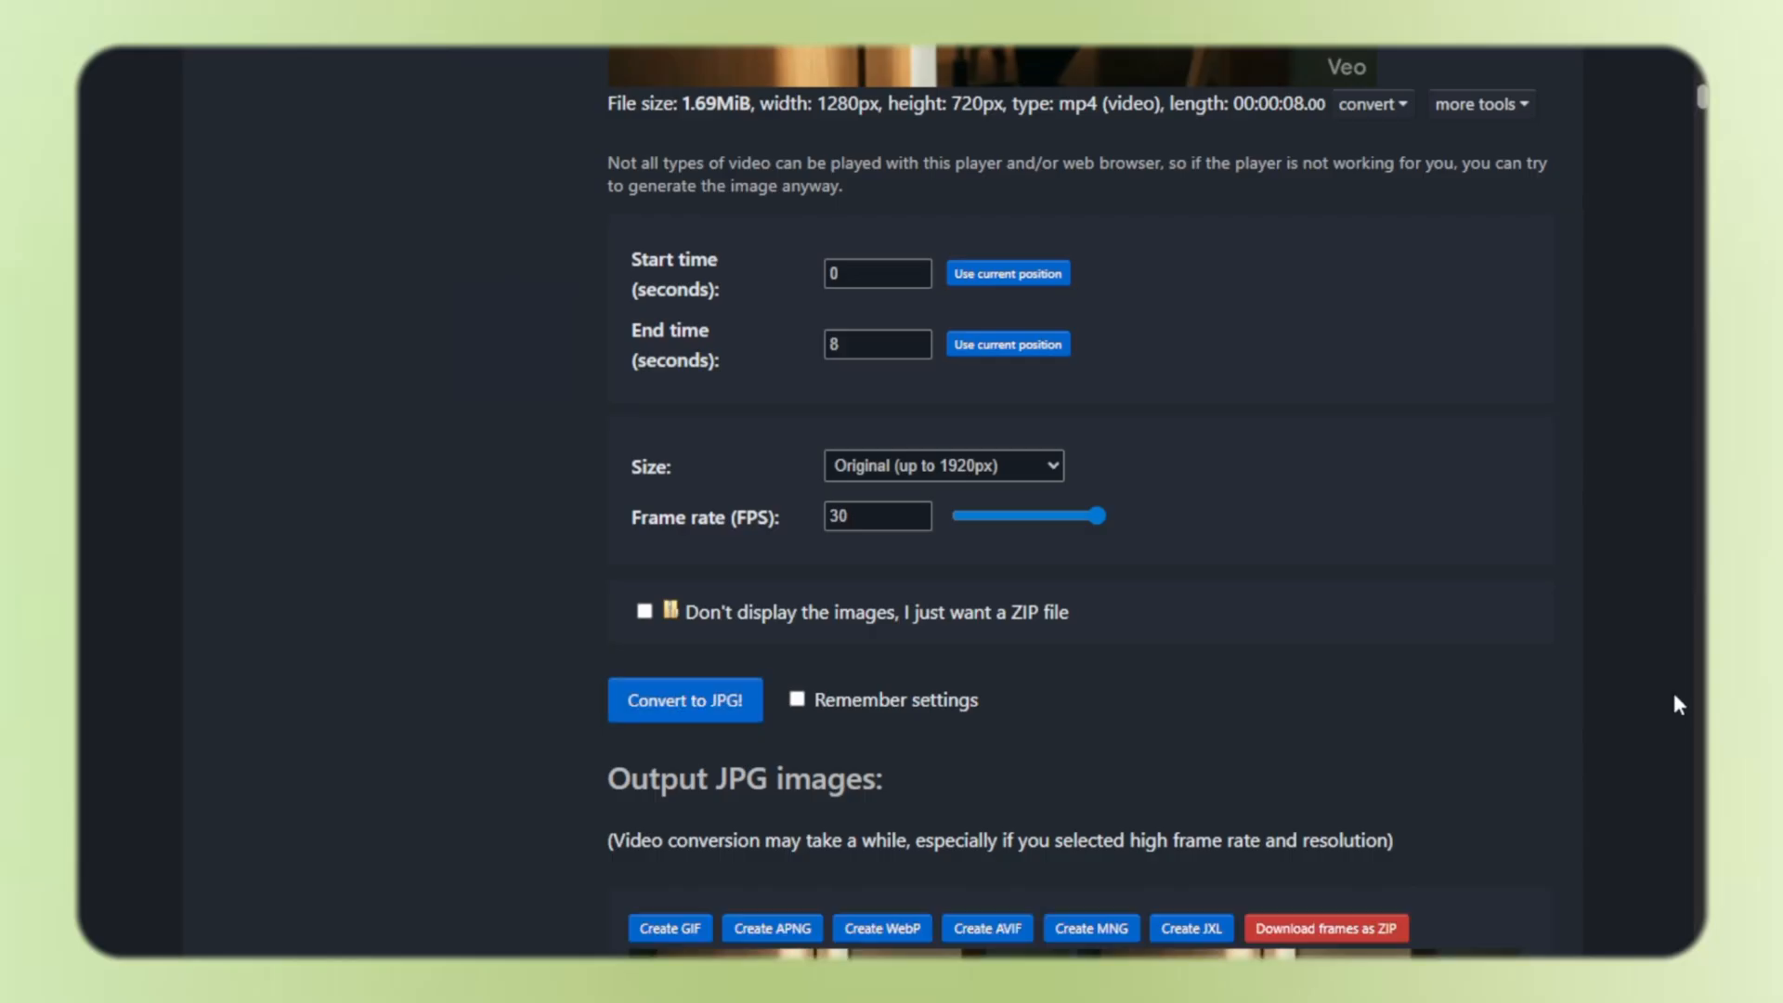
Look through the converted JPG frames and download them all as a ZIP
{"action": "scroll", "coordinate": [1672, 688], "scroll_direction": "down", "scroll_amount": 4}
{"action": "scroll", "coordinate": [1675, 697], "scroll_direction": "down", "scroll_amount": 1}
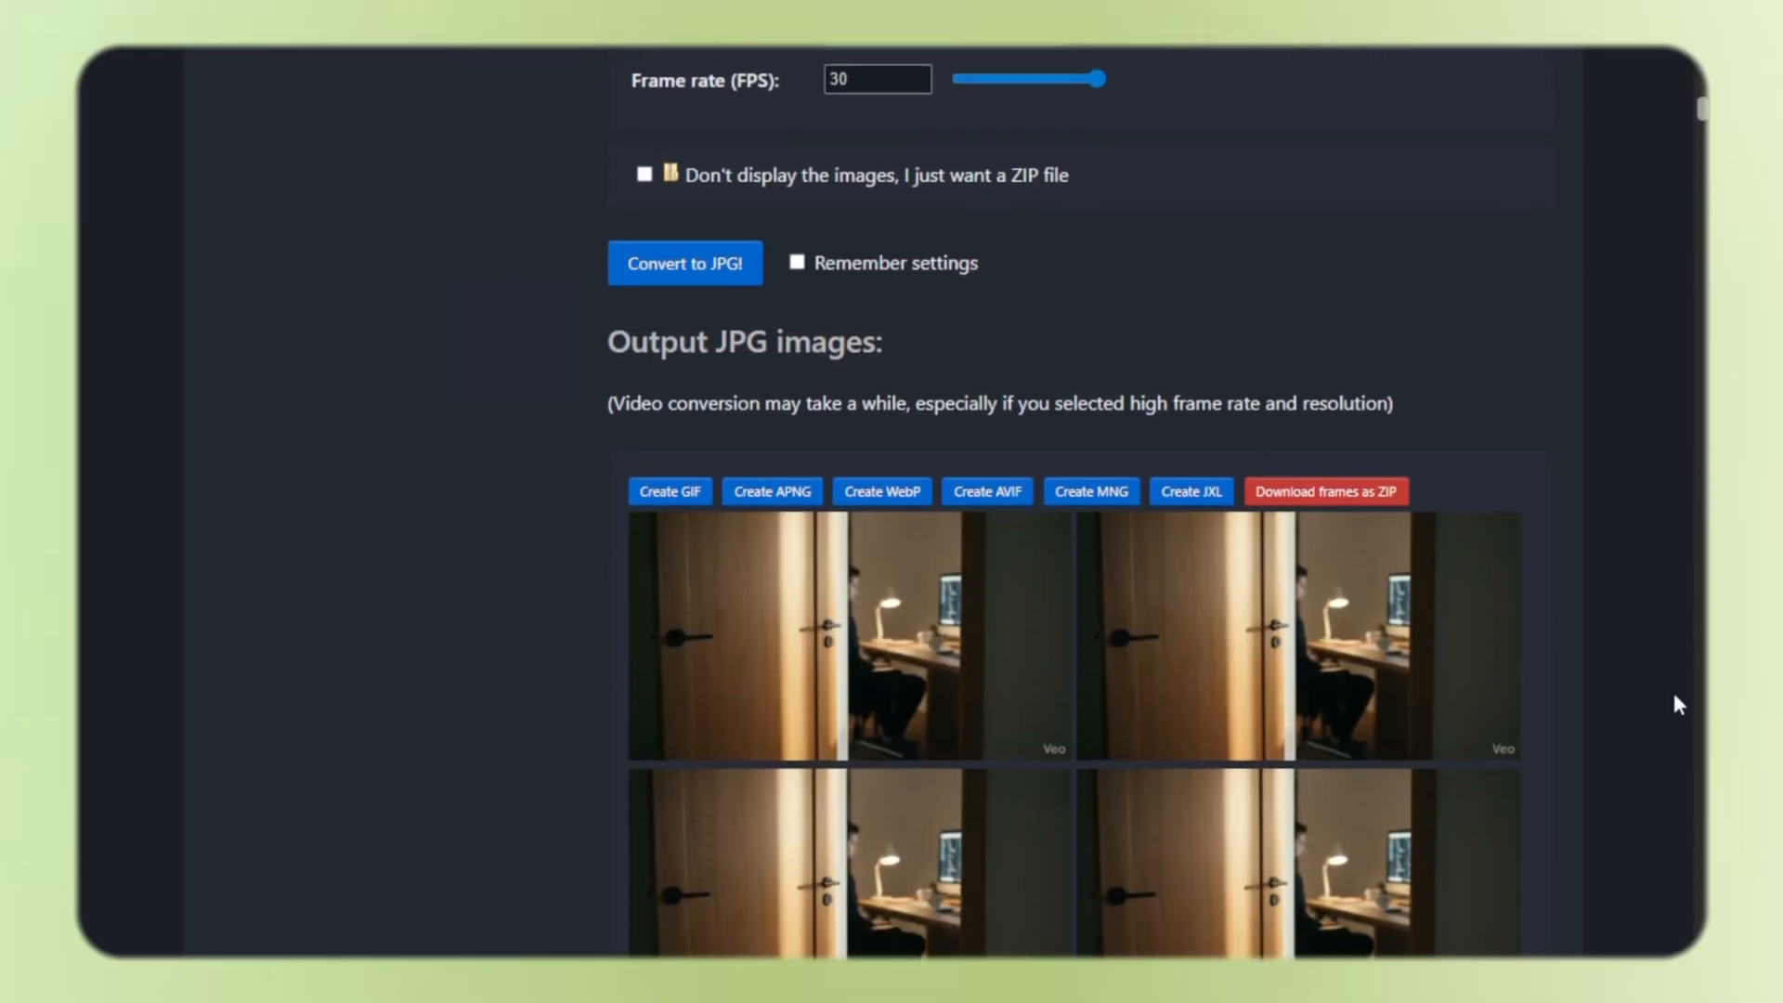
{"action": "scroll", "coordinate": [1675, 697], "scroll_direction": "down", "scroll_amount": 5}
{"action": "scroll", "coordinate": [1675, 697], "scroll_direction": "down", "scroll_amount": 4}
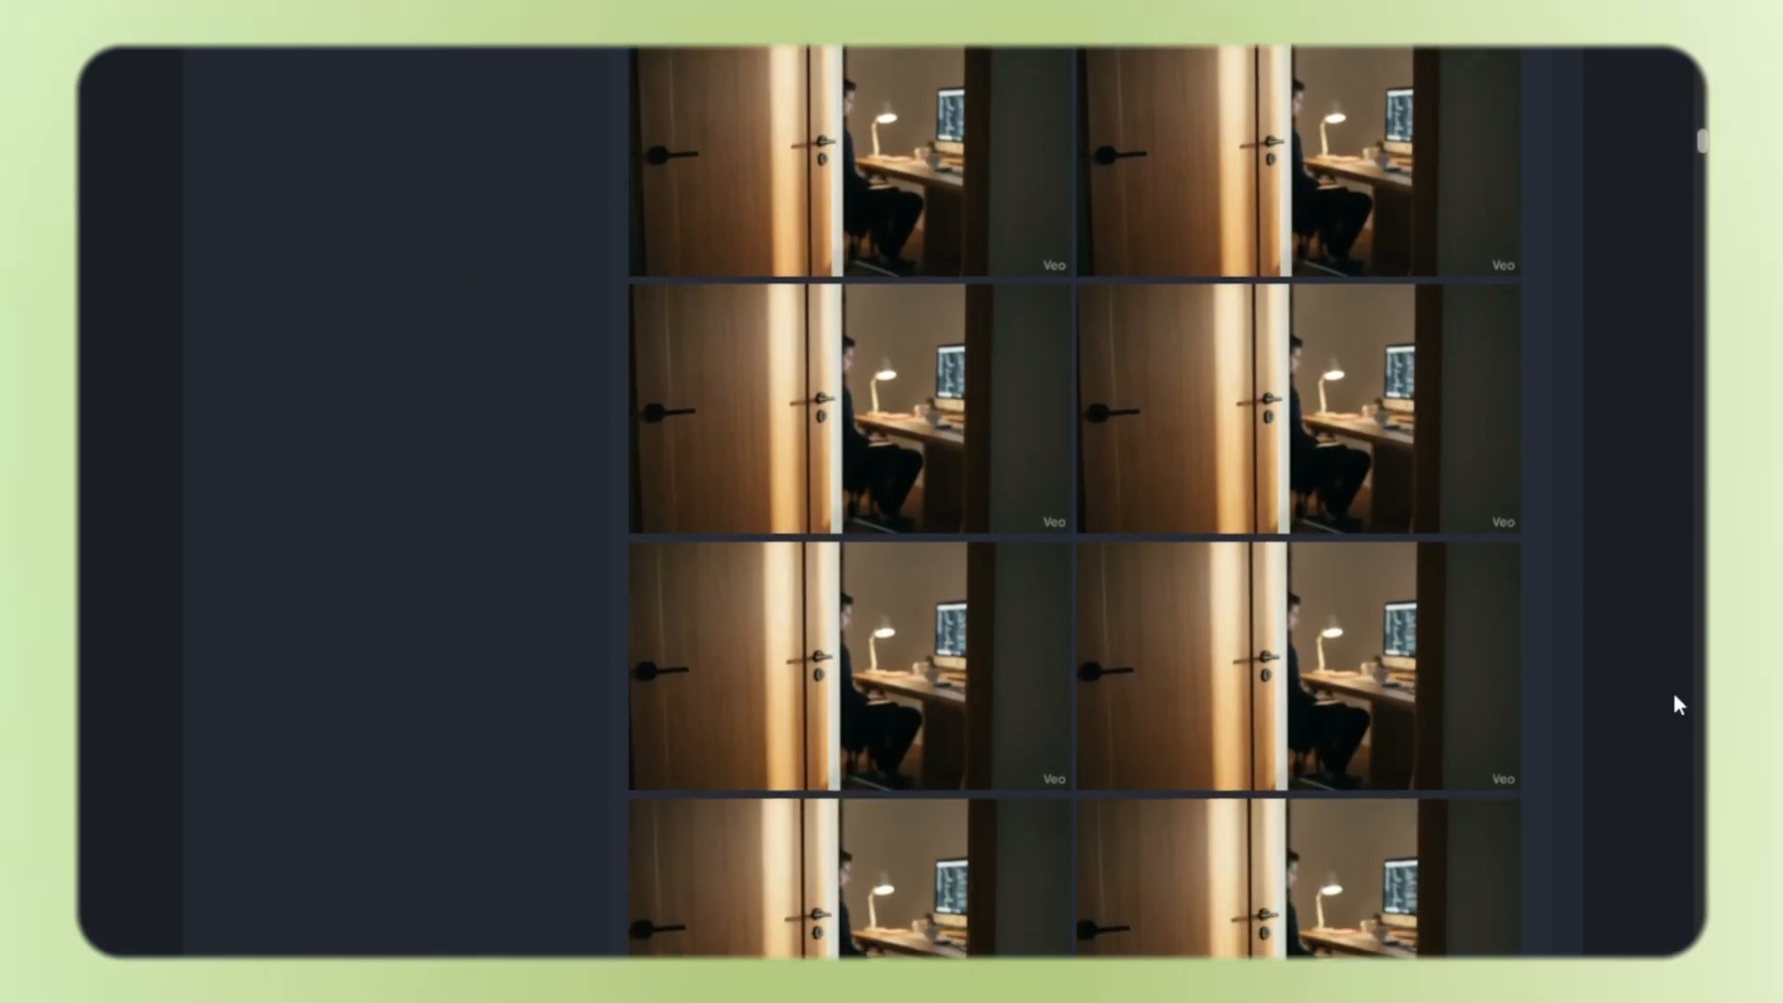
{"action": "scroll", "coordinate": [1676, 703], "scroll_direction": "down", "scroll_amount": 5}
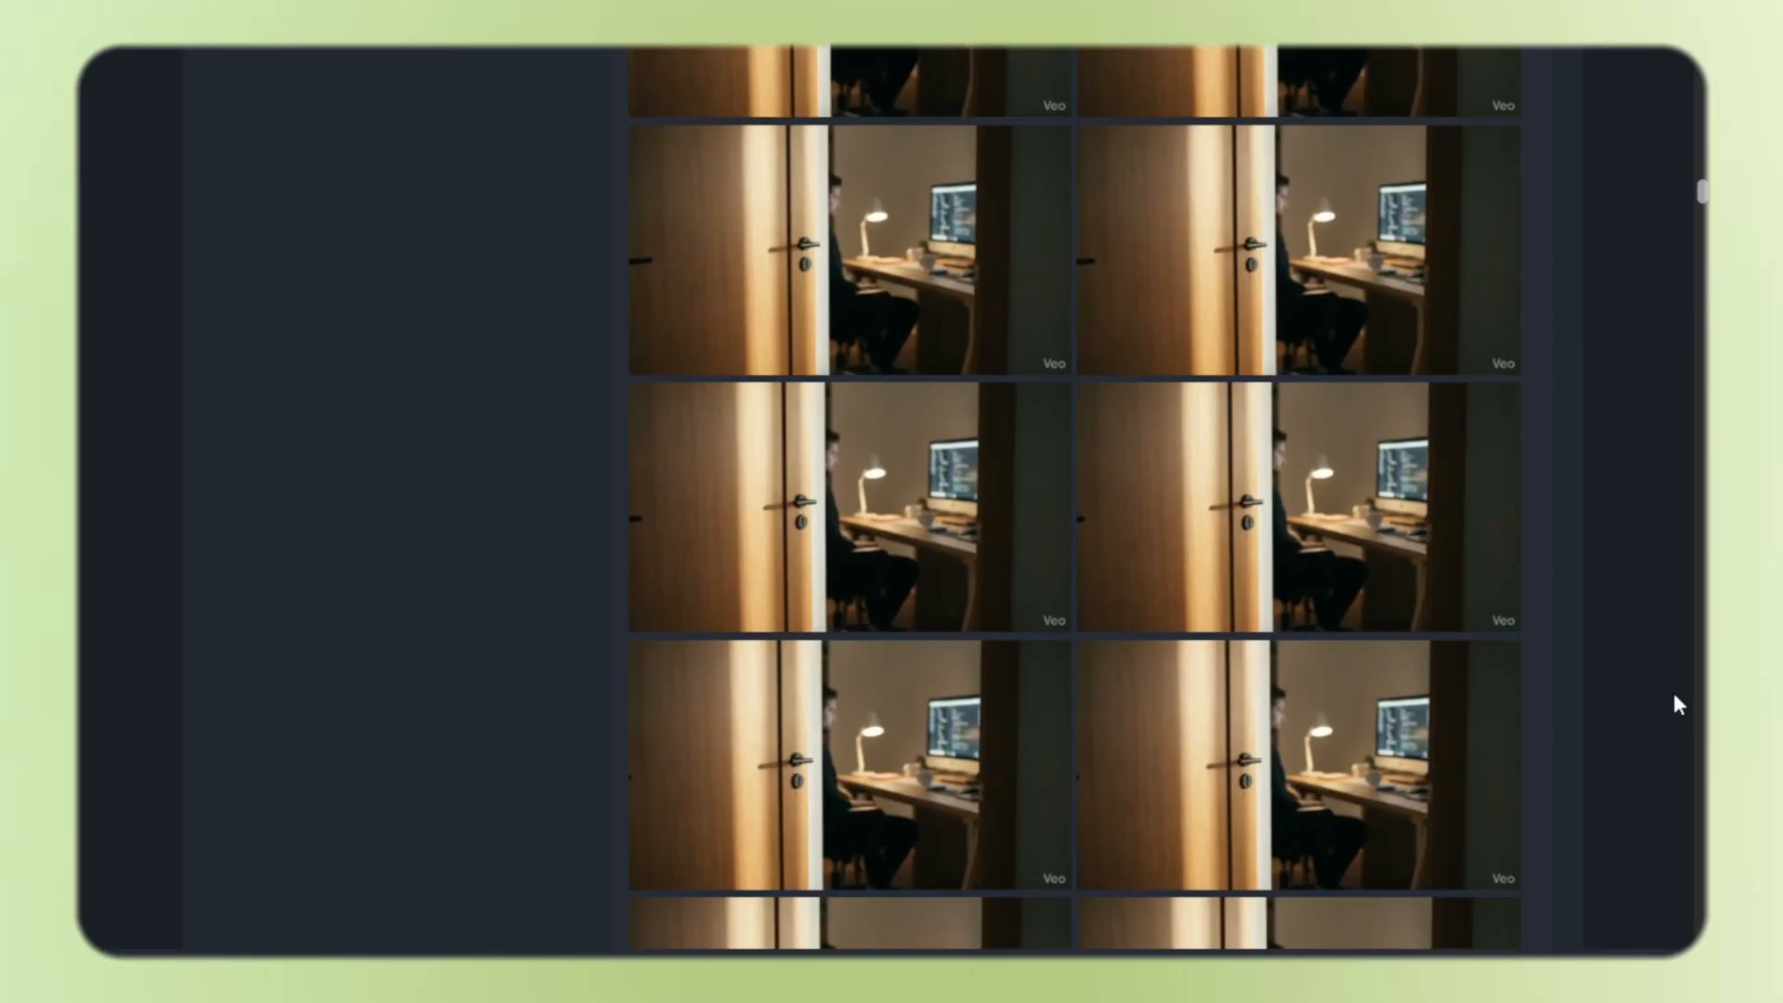
{"action": "scroll", "coordinate": [1678, 703], "scroll_direction": "down", "scroll_amount": 5}
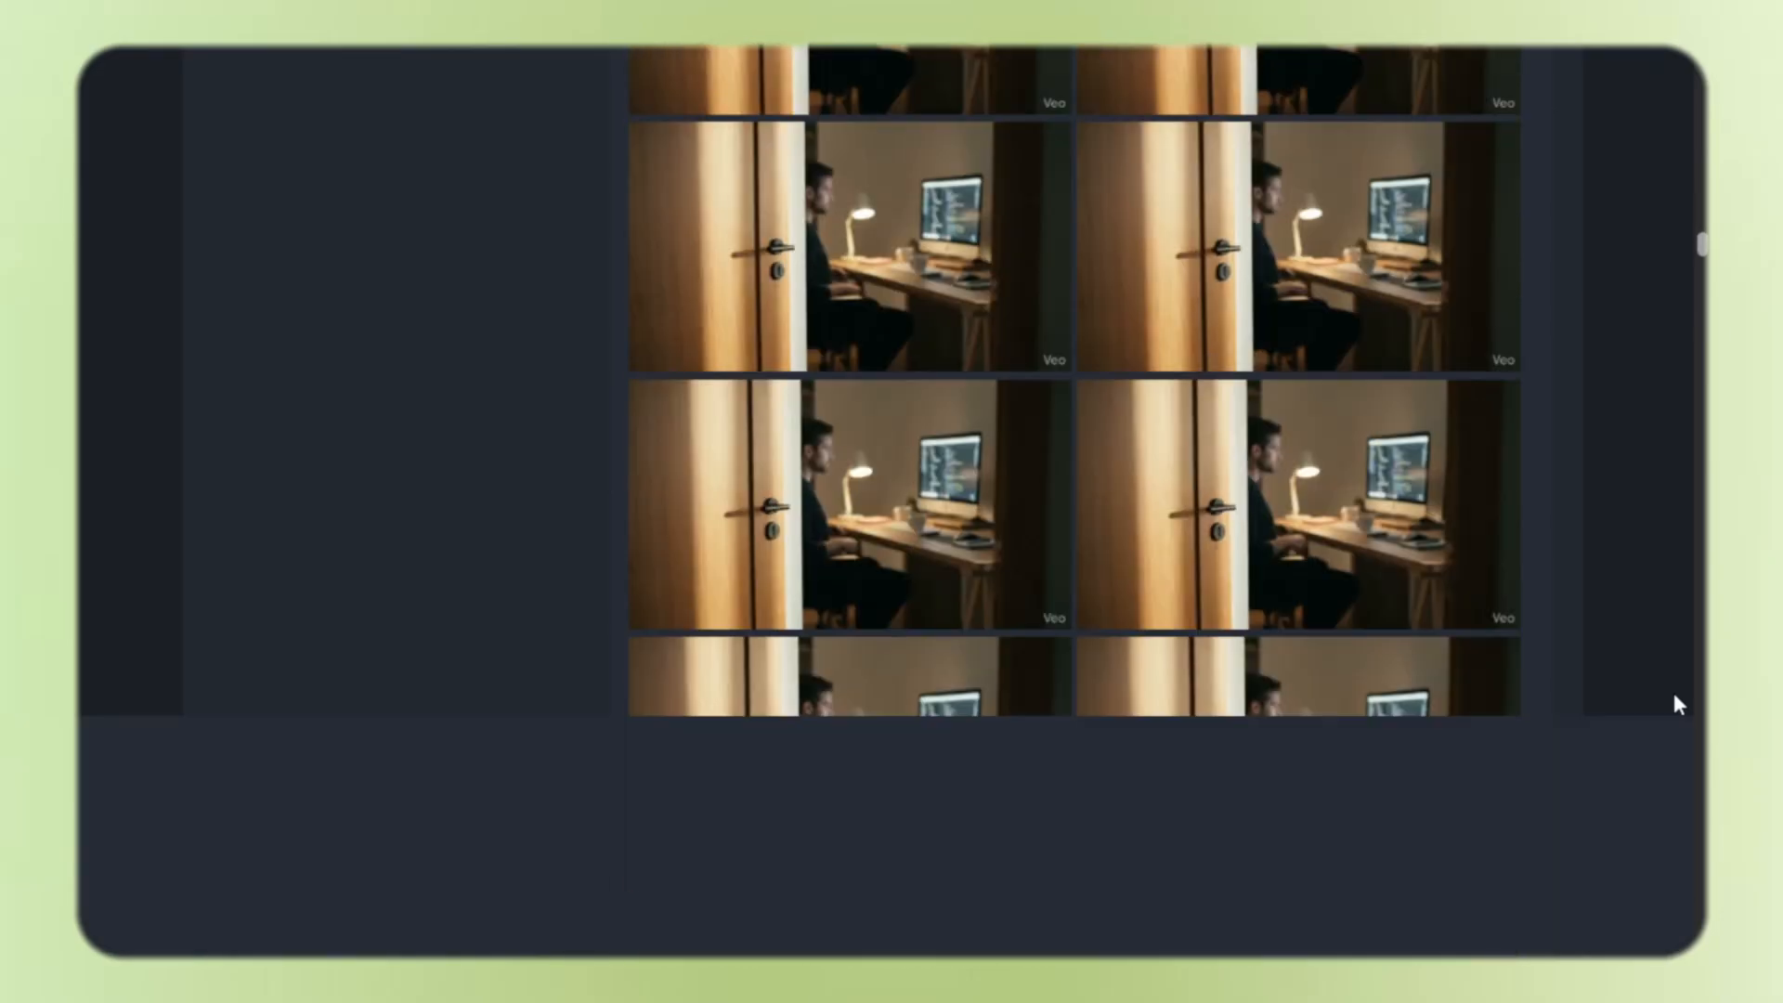
{"action": "scroll", "coordinate": [1675, 697], "scroll_direction": "down", "scroll_amount": 5}
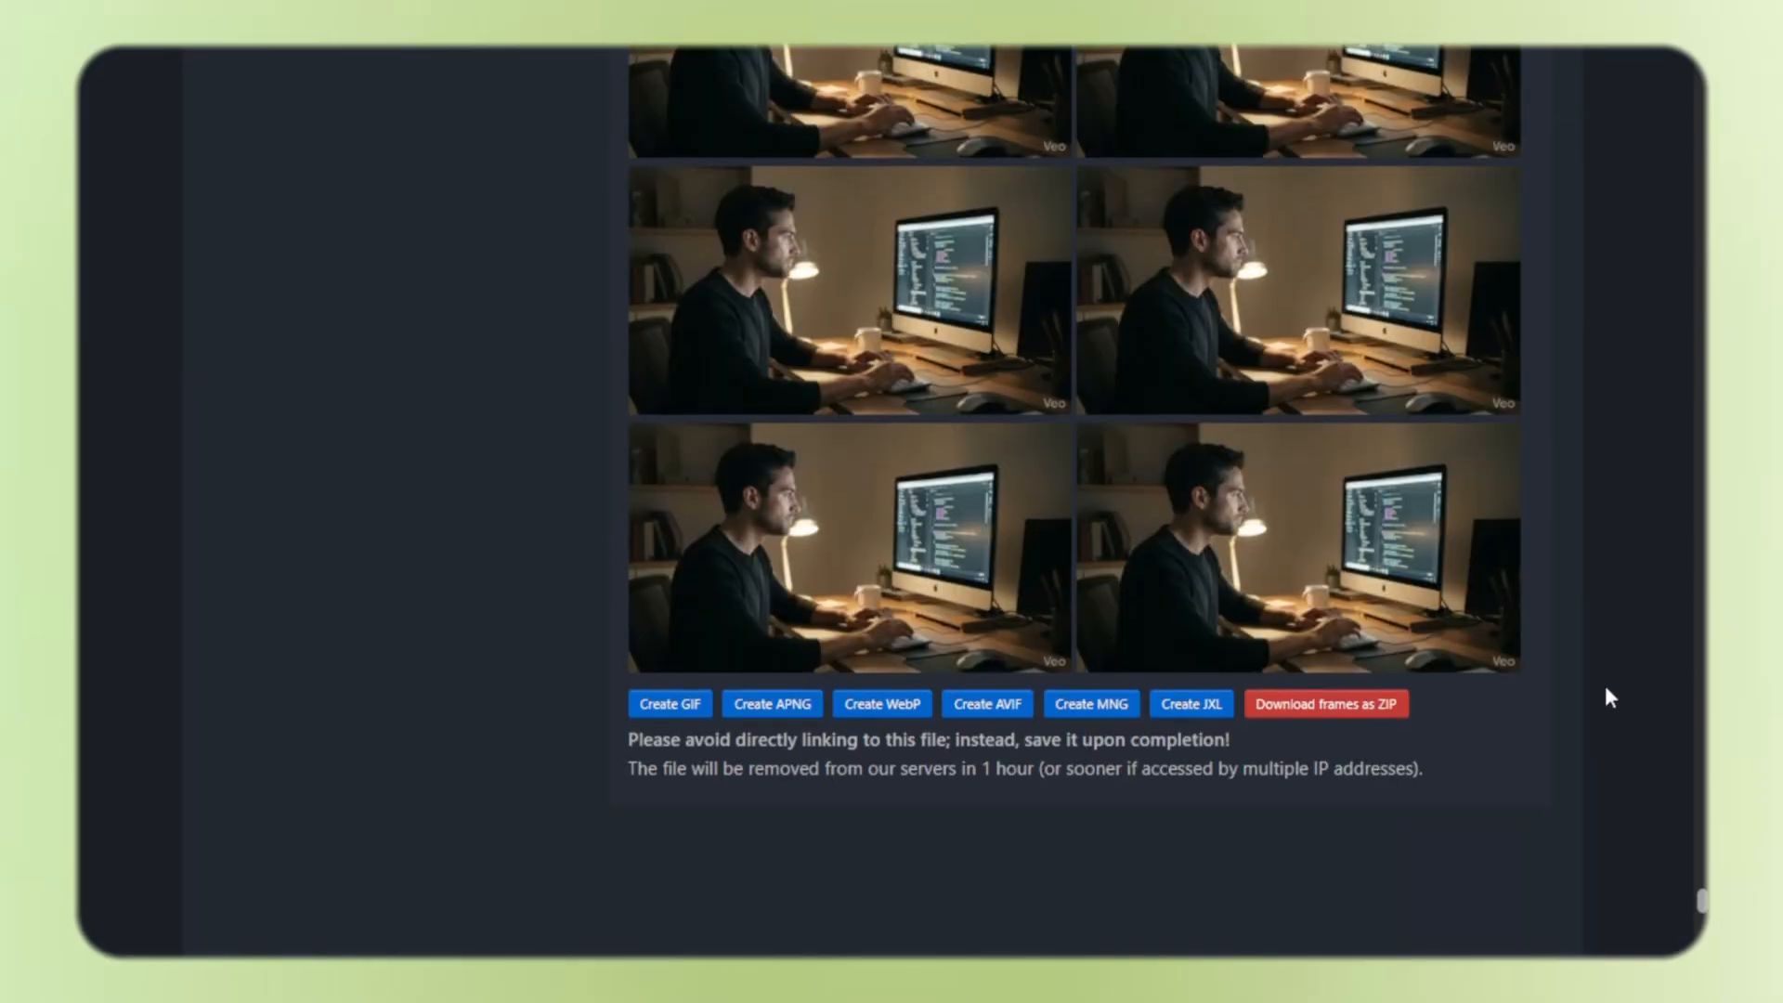
{"action": "left_click", "coordinate": [1362, 712]}
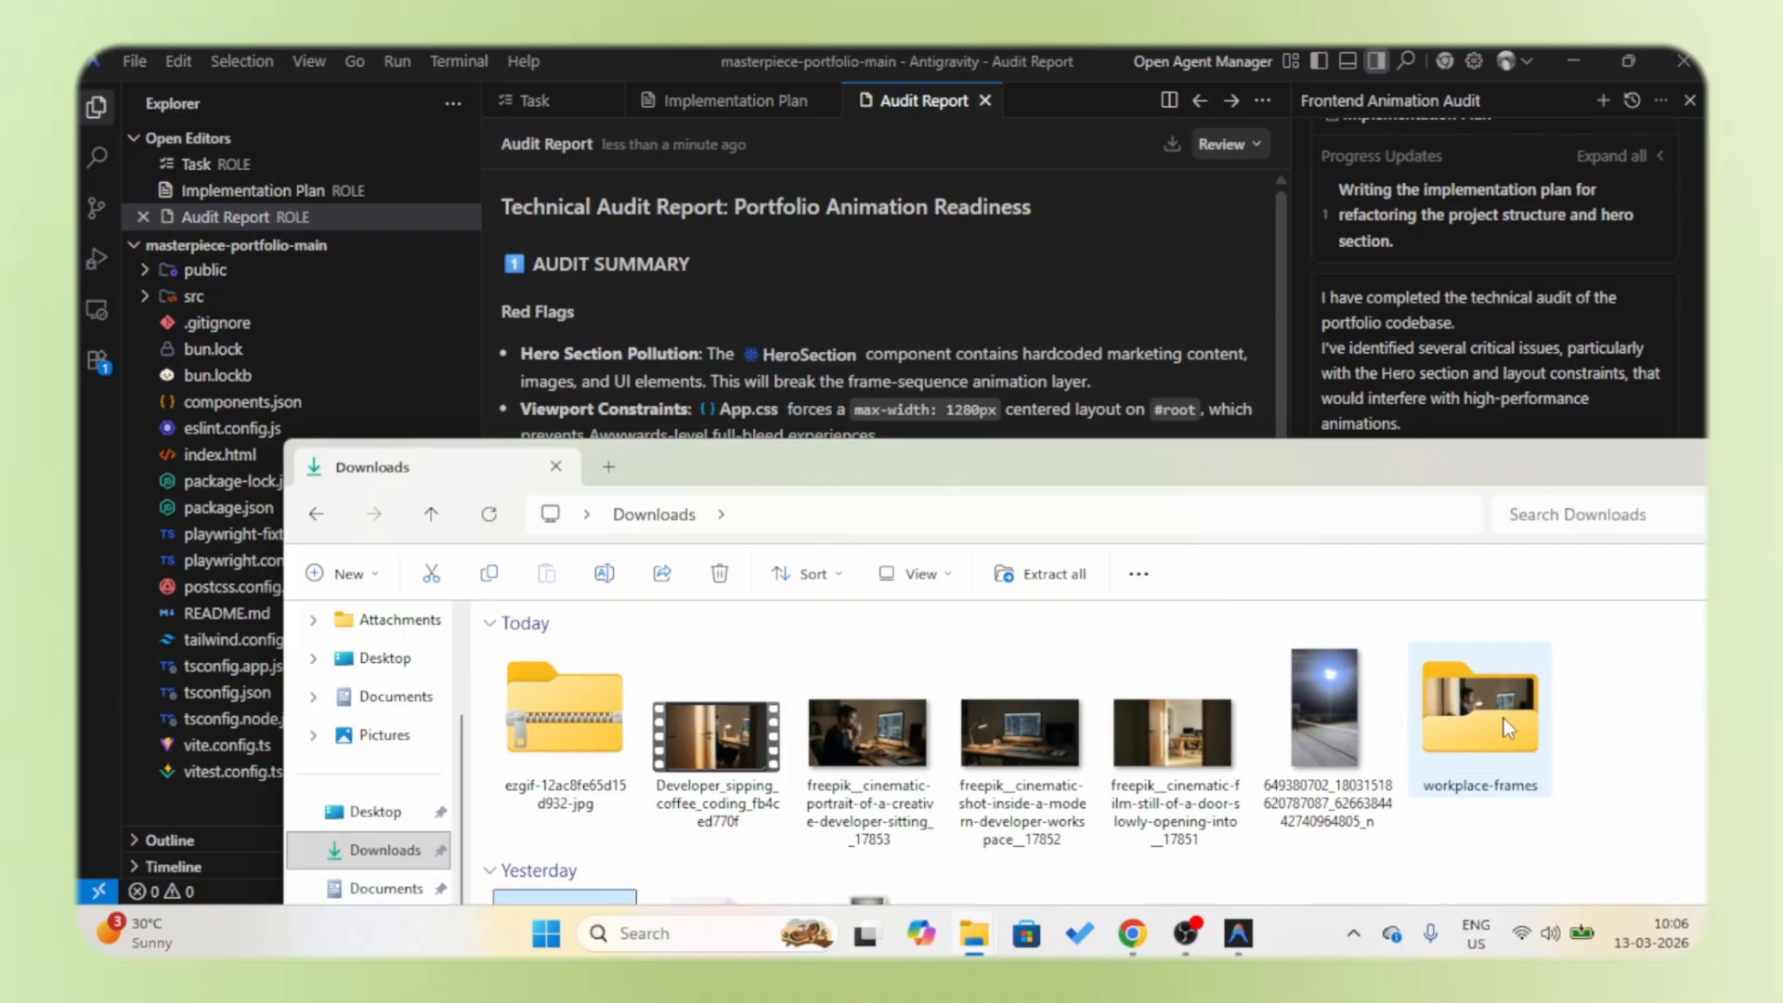
Copy the workplace-frames folder from Downloads into the Antigravity project's public folder and review the agent's chat history
{"action": "left_click_drag", "start_coordinate": [1503, 717], "coordinate": [383, 284]}
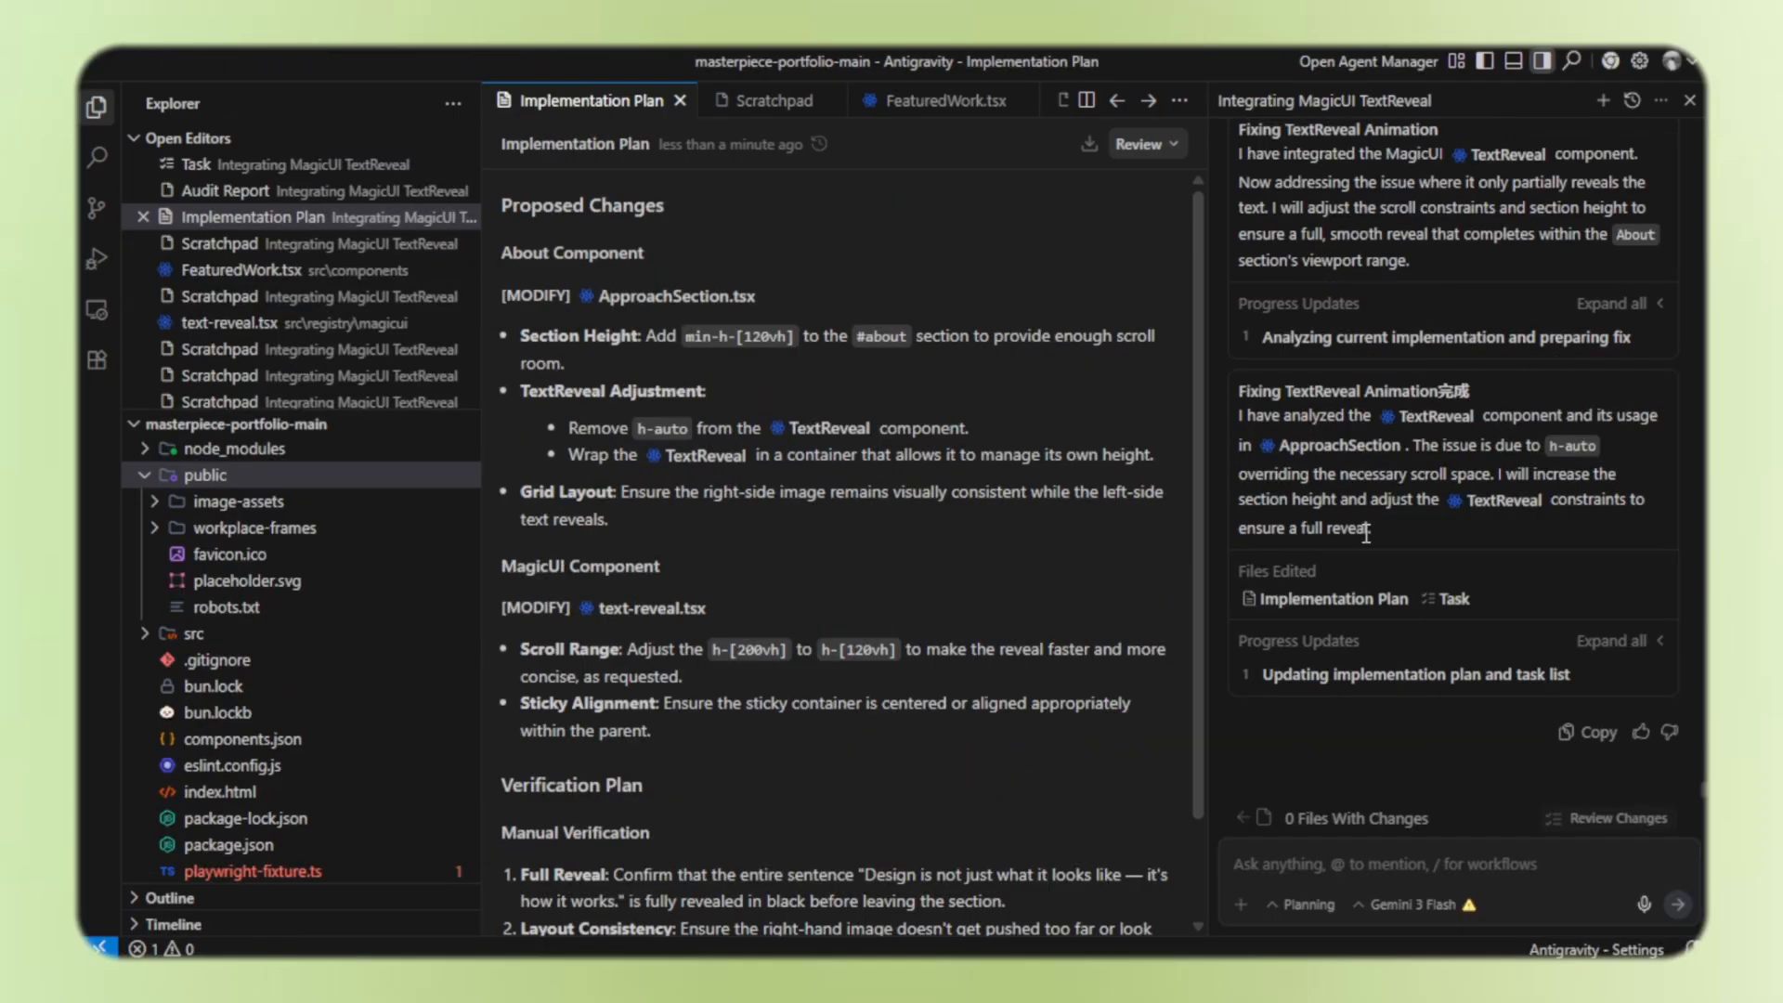
{"action": "scroll", "coordinate": [1366, 534], "scroll_direction": "up", "scroll_amount": 15}
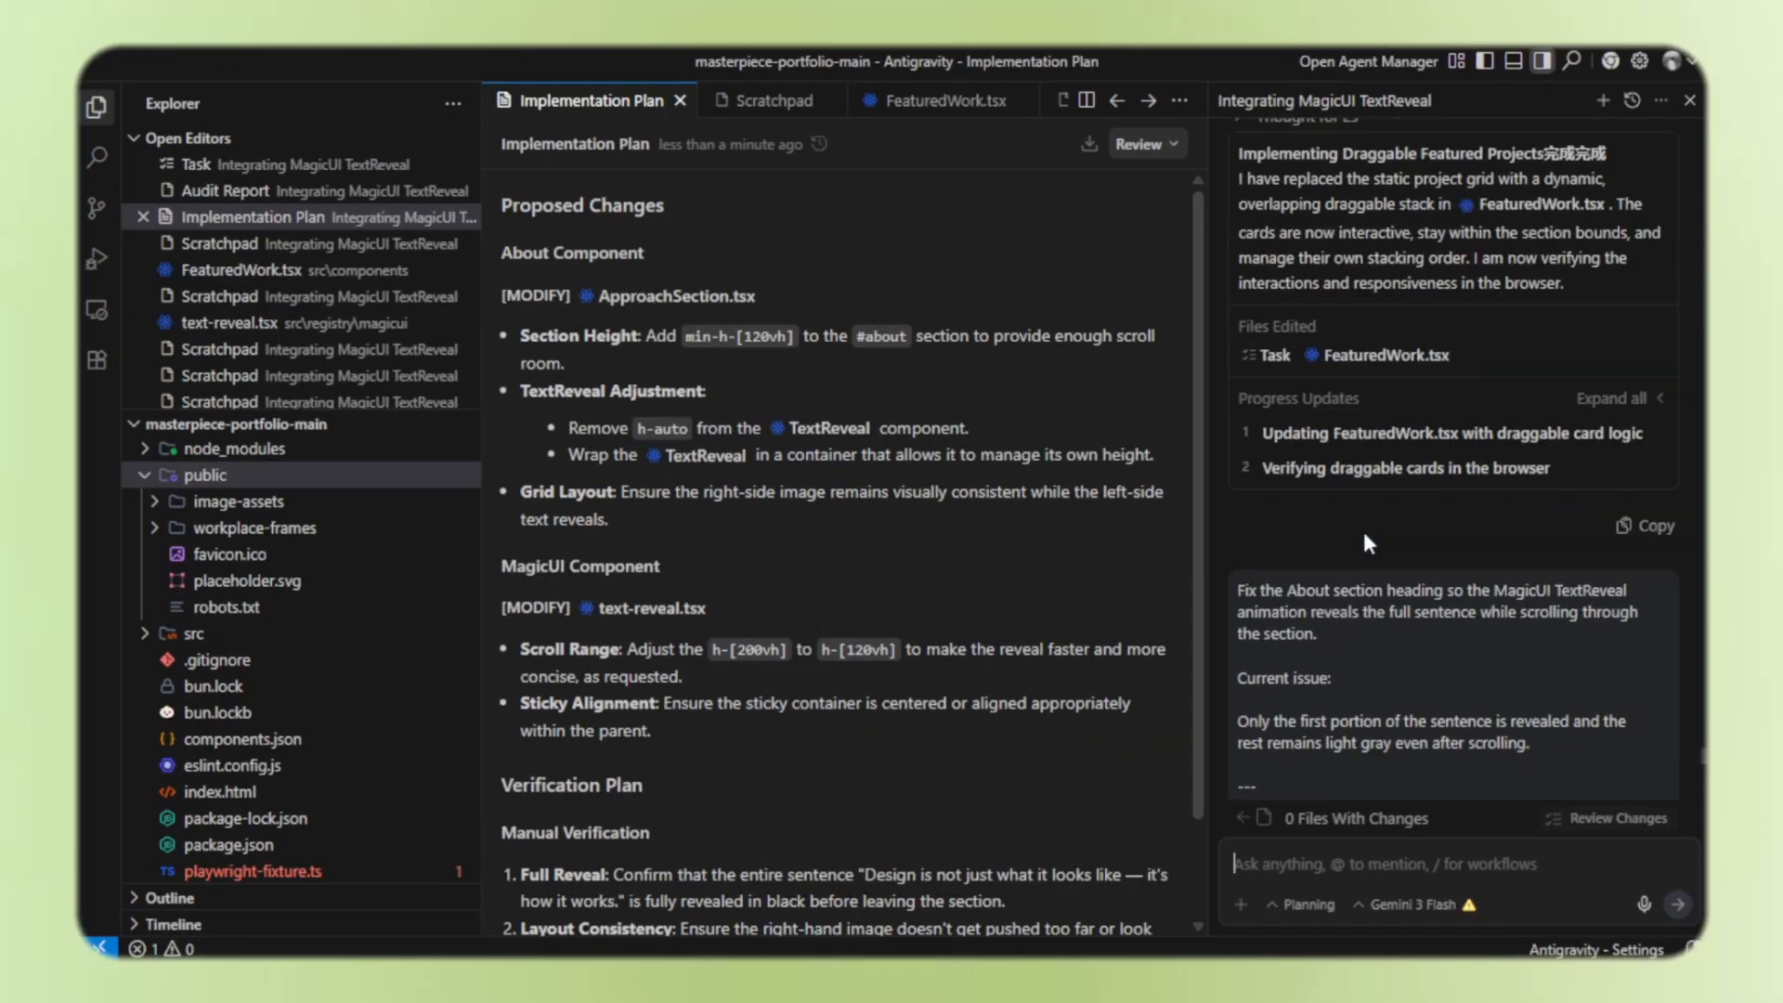
{"action": "scroll", "coordinate": [1366, 535], "scroll_direction": "up", "scroll_amount": 1}
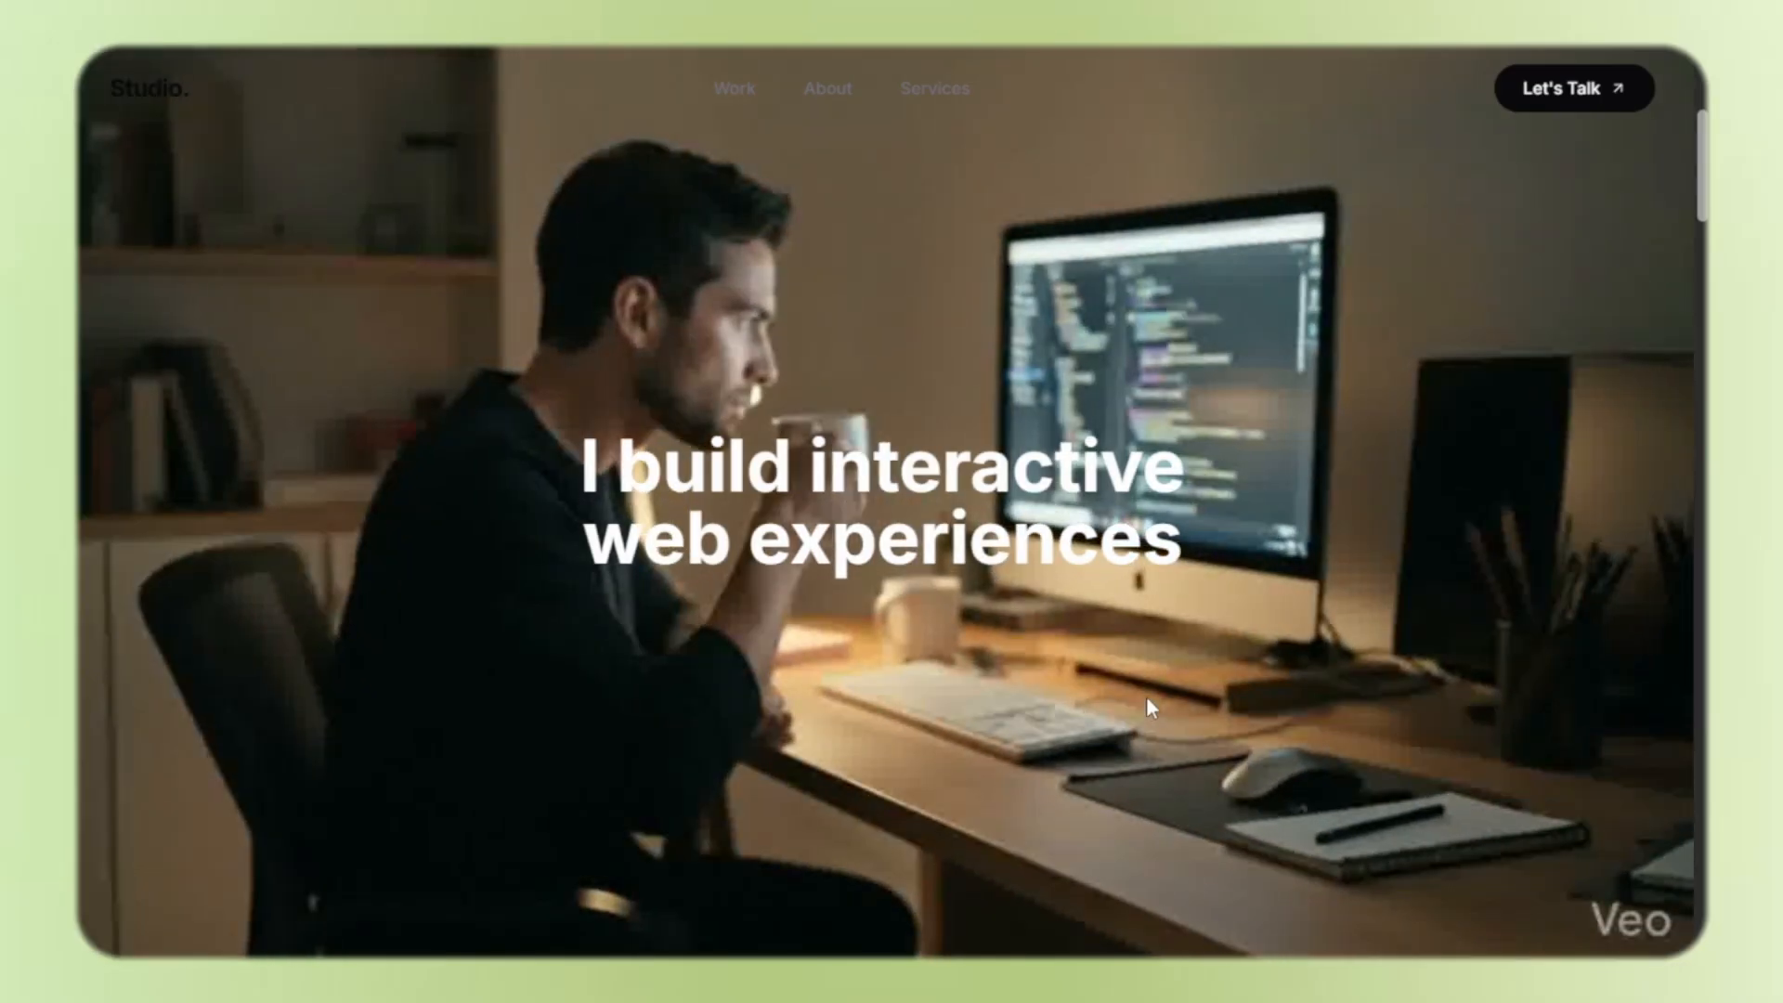
Examine the portfolio site's hero scroll animation, About text reveal, Featured Projects cards and remaining sections down to the footer
{"action": "scroll", "coordinate": [1149, 707], "scroll_direction": "down", "scroll_amount": 3}
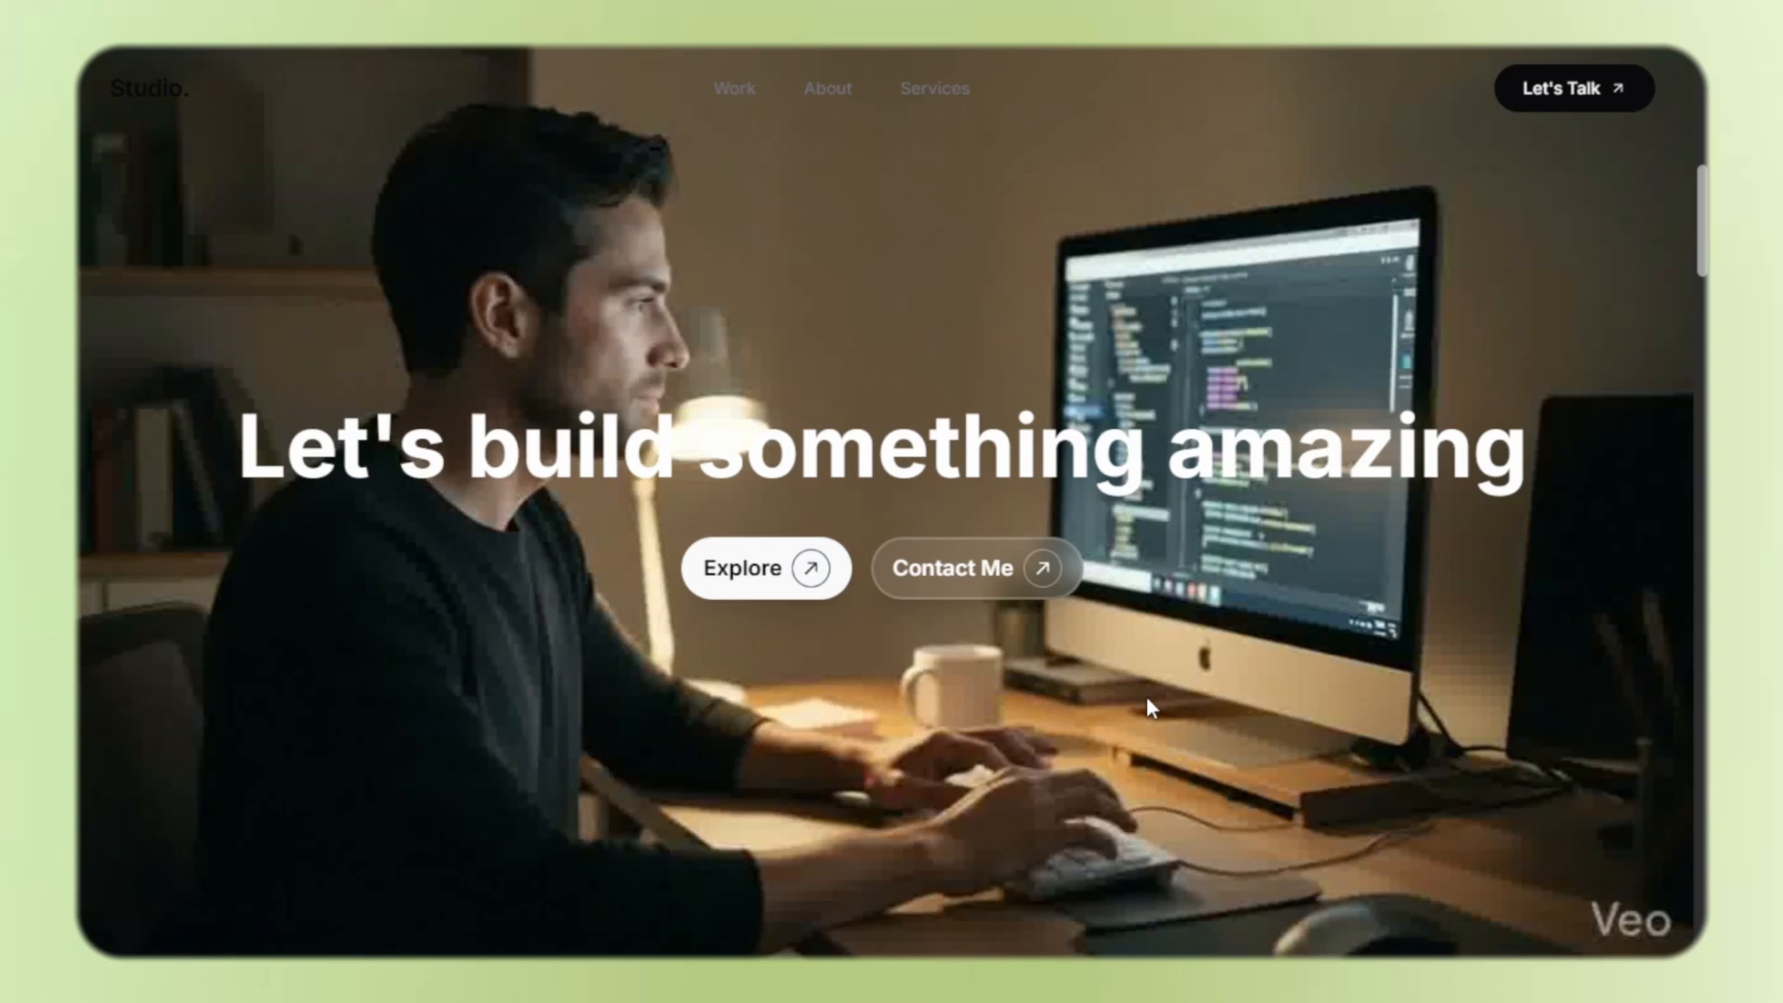
{"action": "scroll", "coordinate": [1148, 700], "scroll_direction": "down", "scroll_amount": 3}
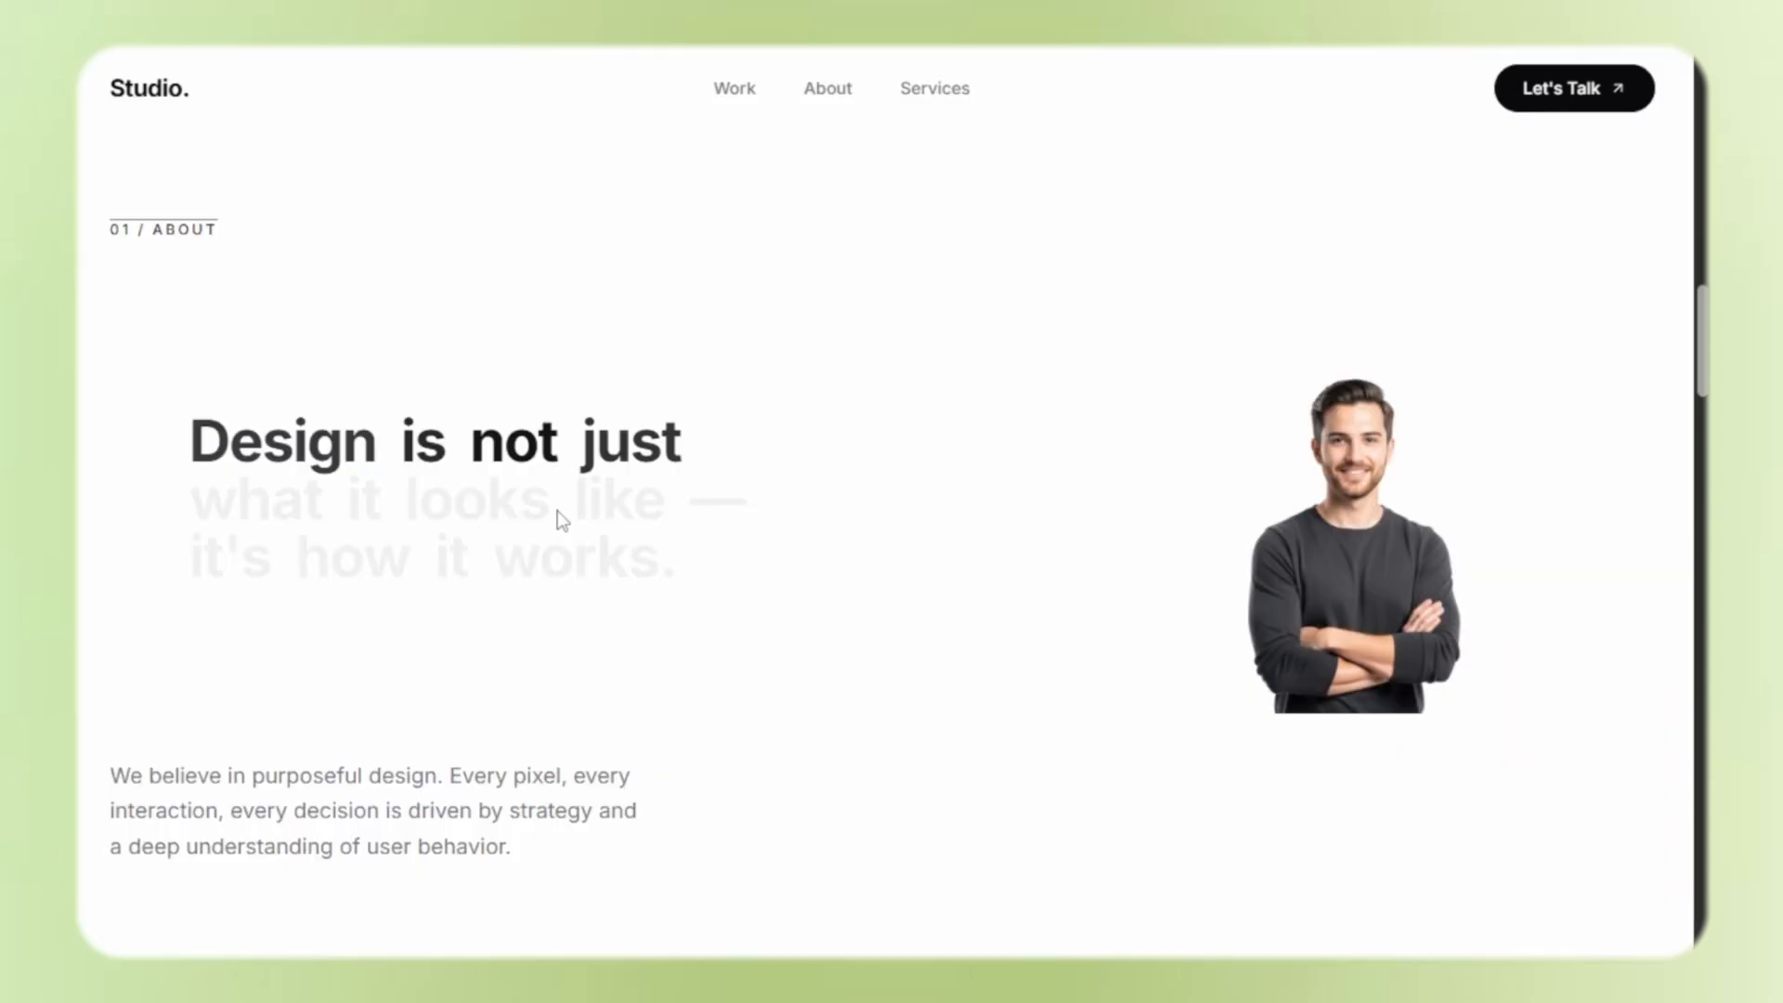
{"action": "scroll", "coordinate": [561, 520], "scroll_direction": "down", "scroll_amount": 10}
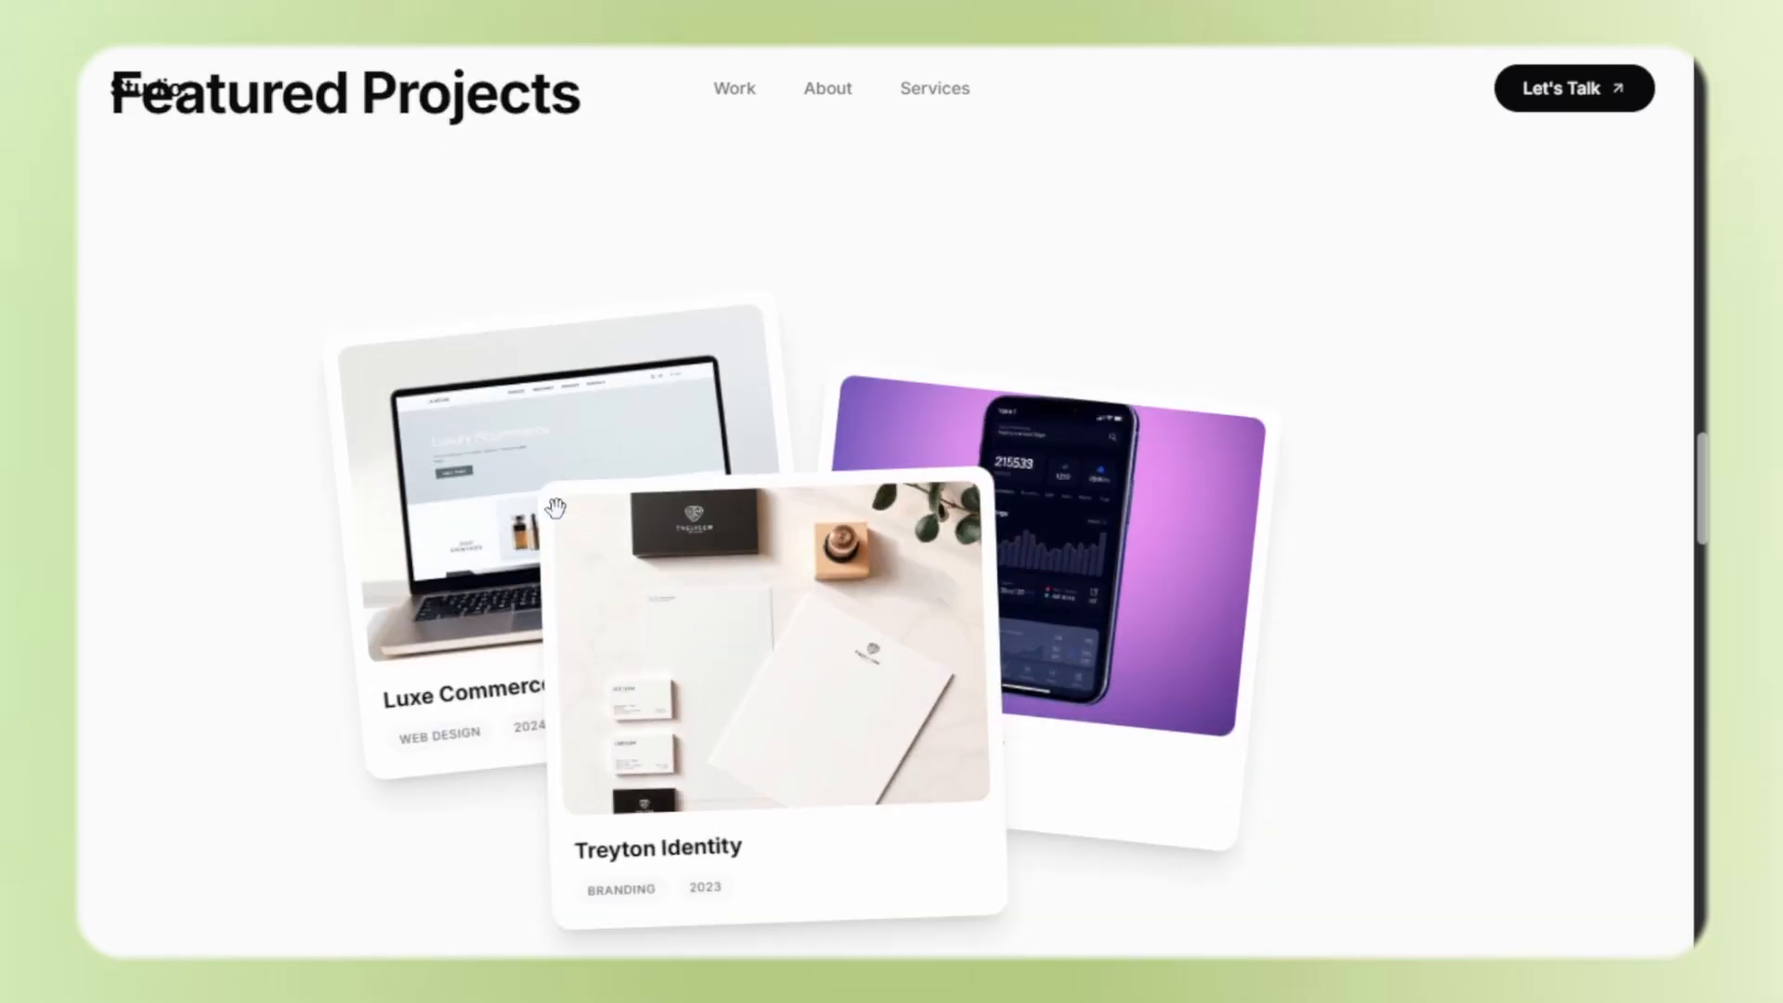
{"action": "left_click", "coordinate": [487, 451]}
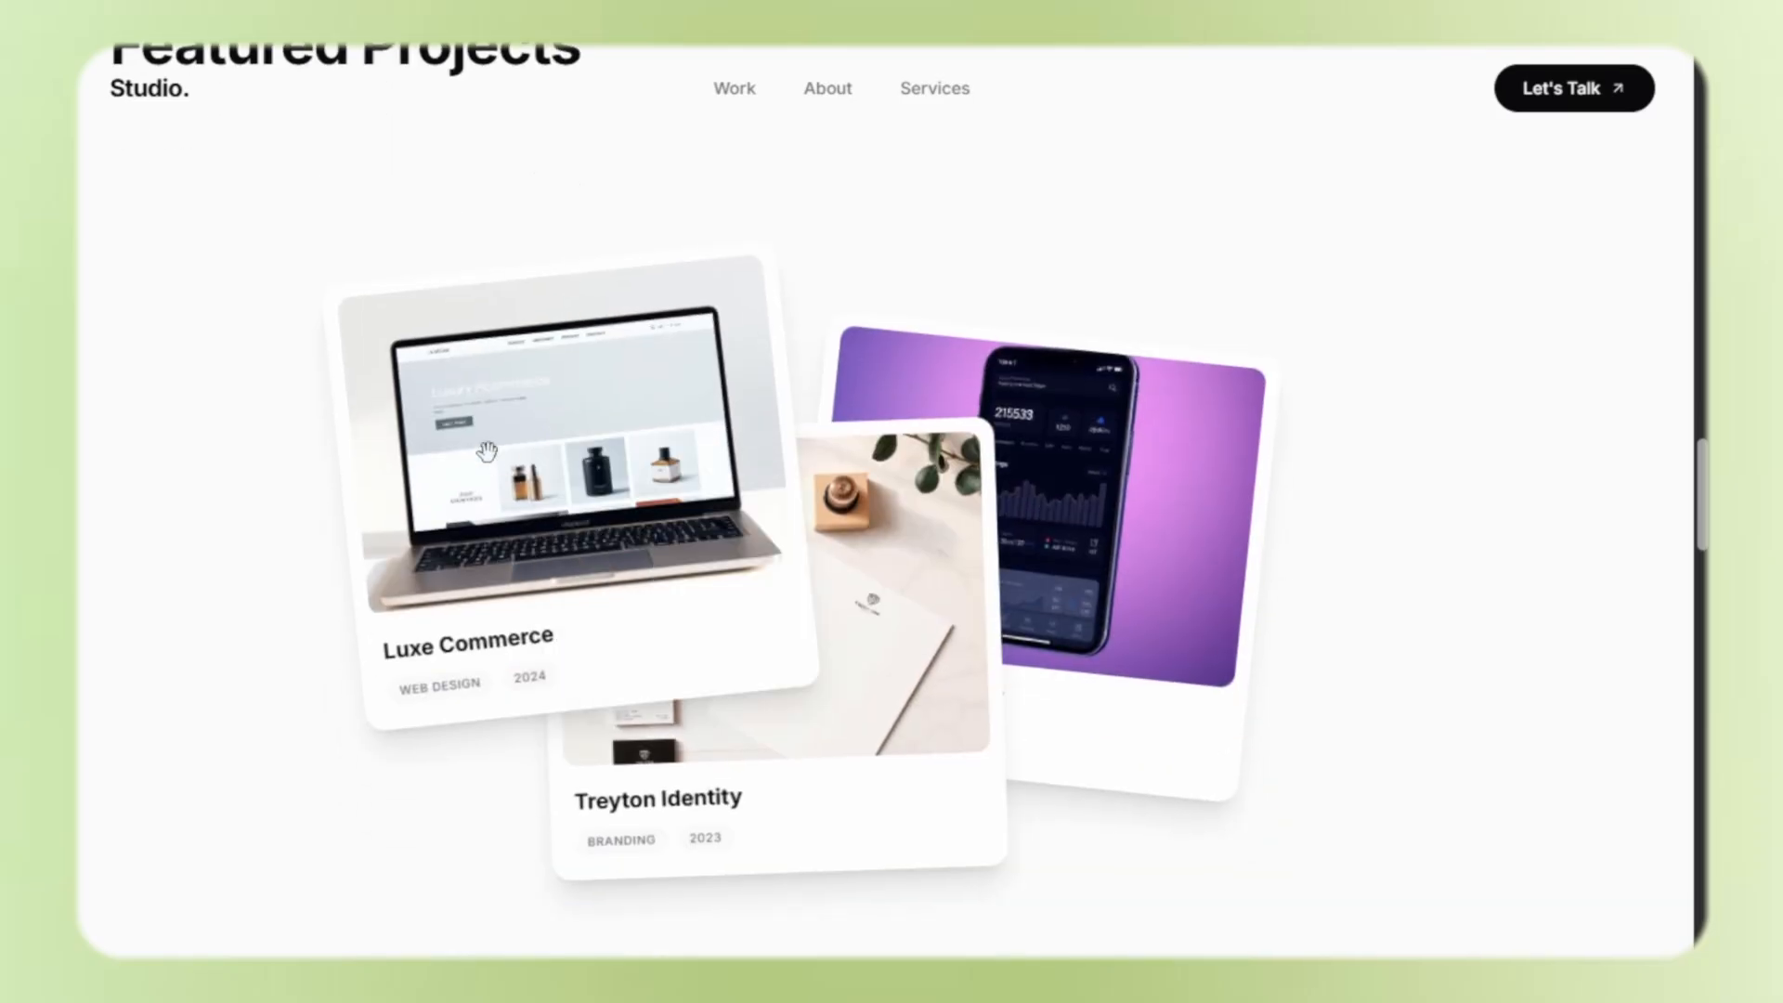
{"action": "left_click", "coordinate": [1057, 454]}
{"action": "left_click", "coordinate": [725, 597]}
{"action": "scroll", "coordinate": [726, 600], "scroll_direction": "down", "scroll_amount": 10}
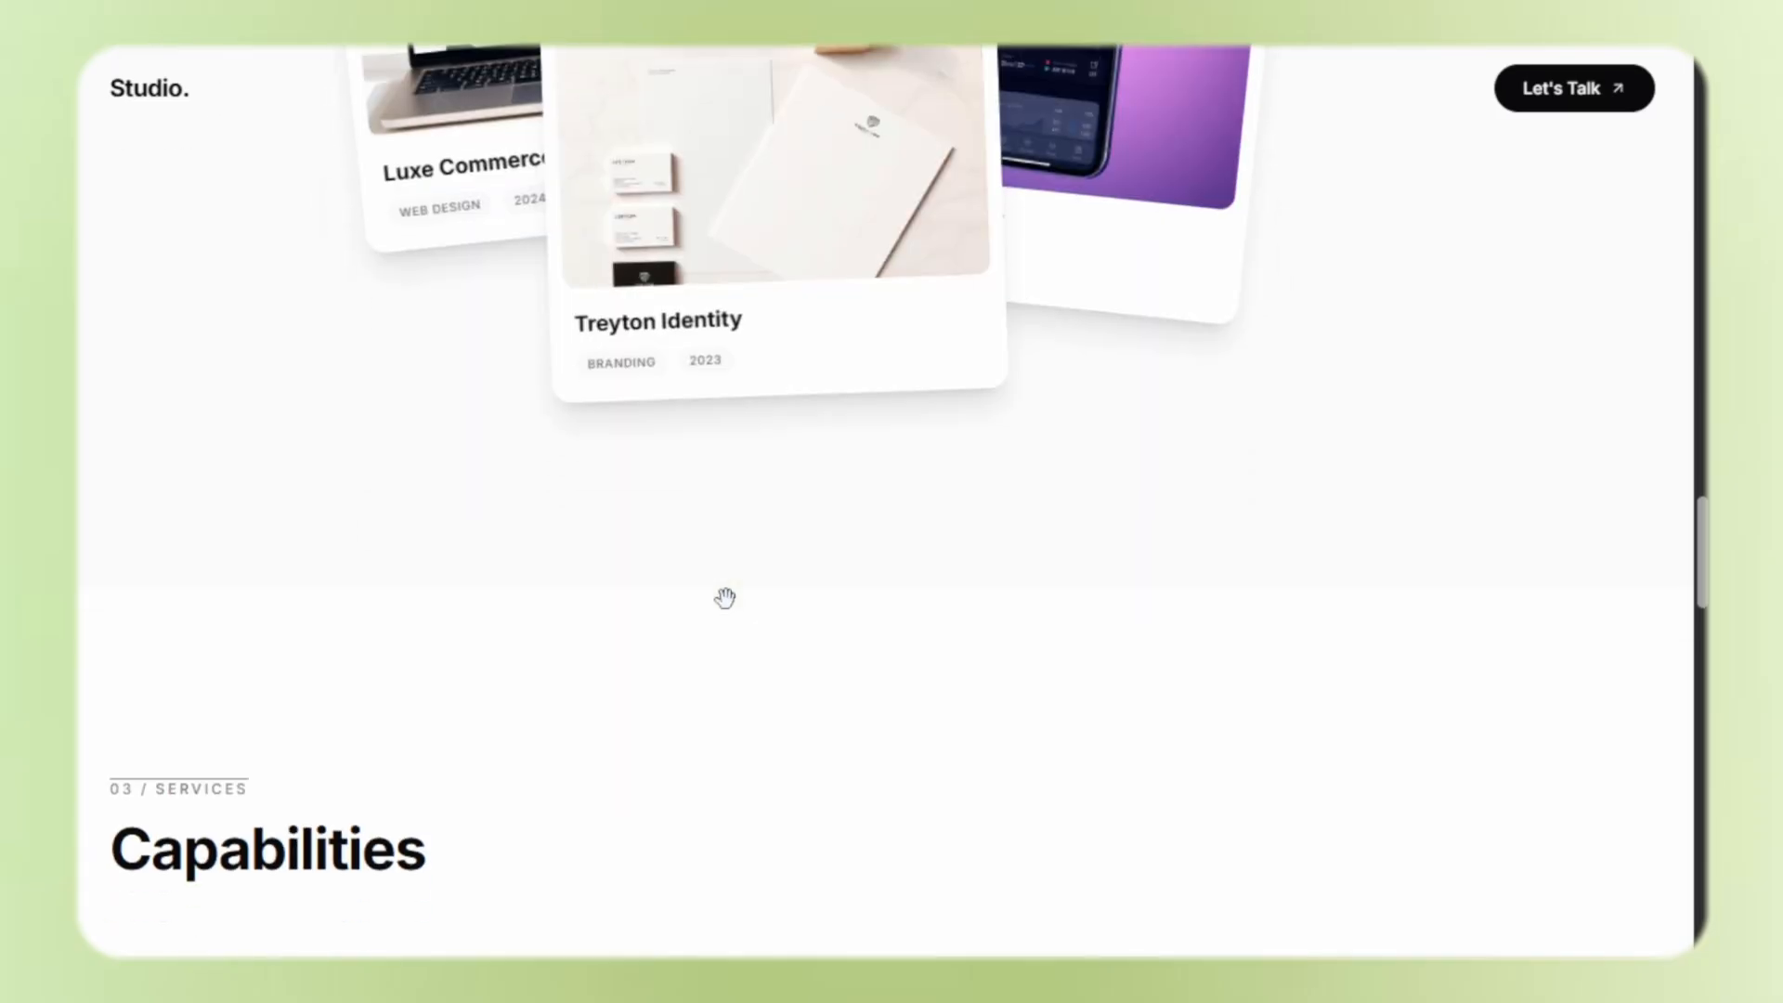
{"action": "scroll", "coordinate": [727, 600], "scroll_direction": "down", "scroll_amount": 10}
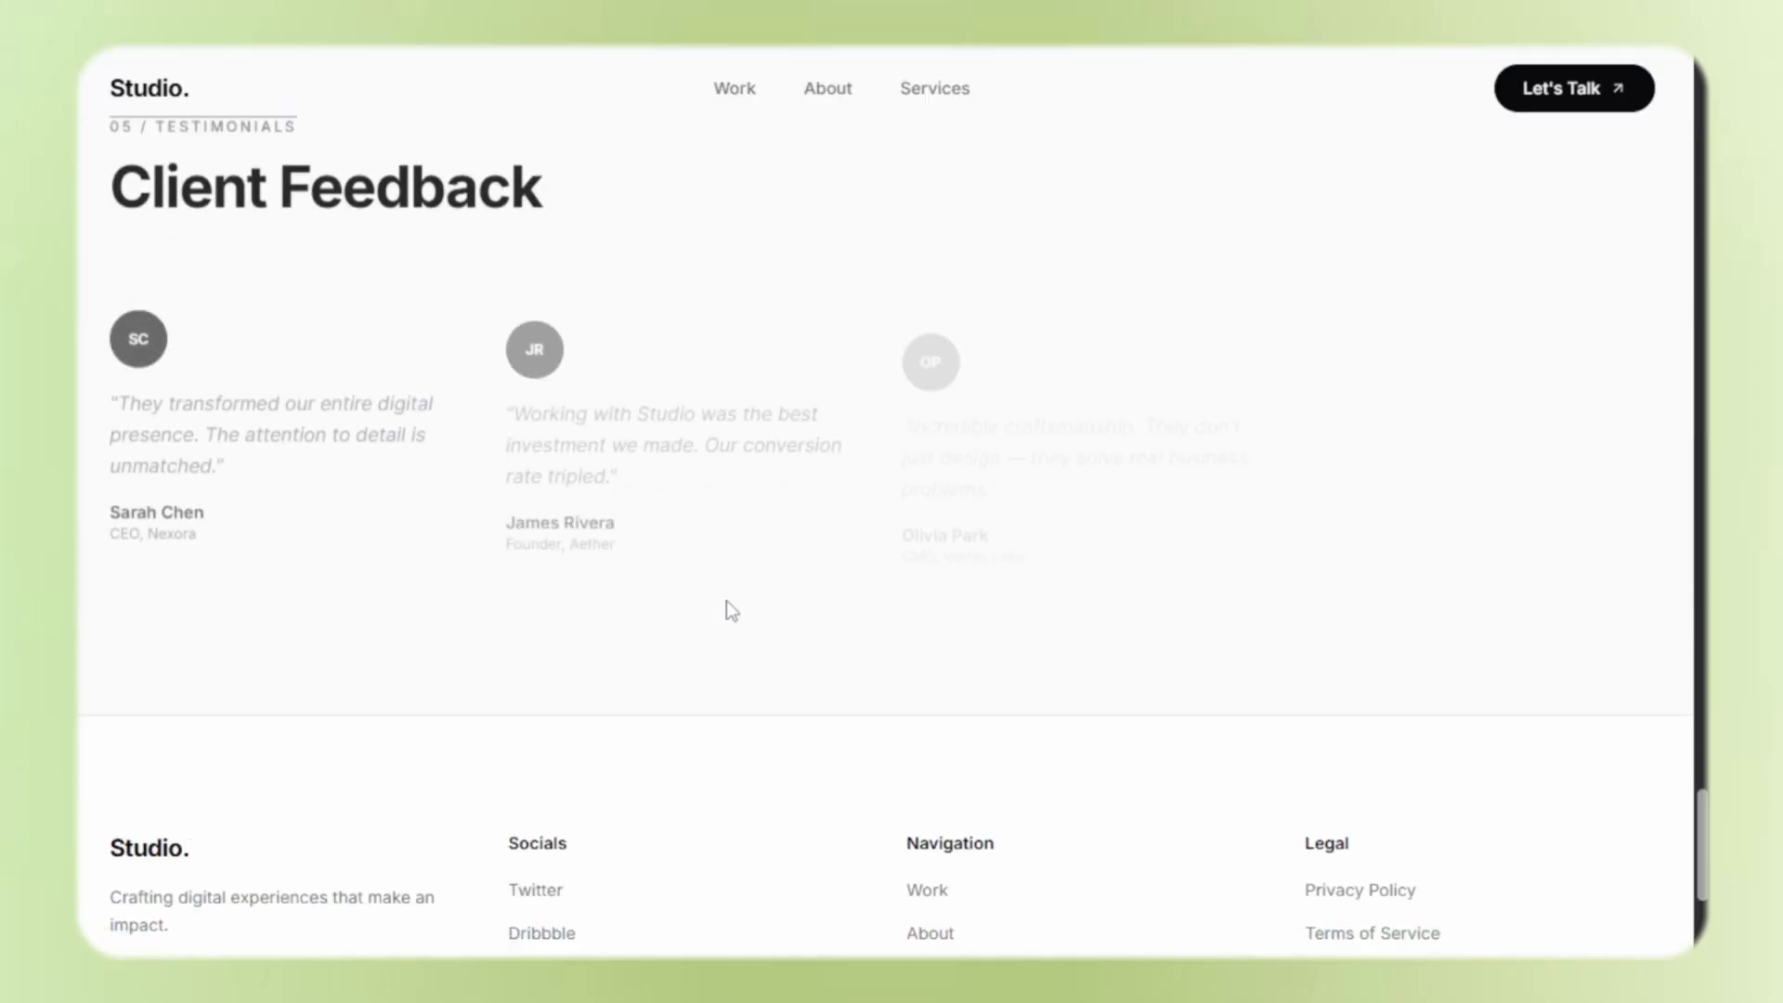
{"action": "scroll", "coordinate": [726, 600], "scroll_direction": "down", "scroll_amount": 2}
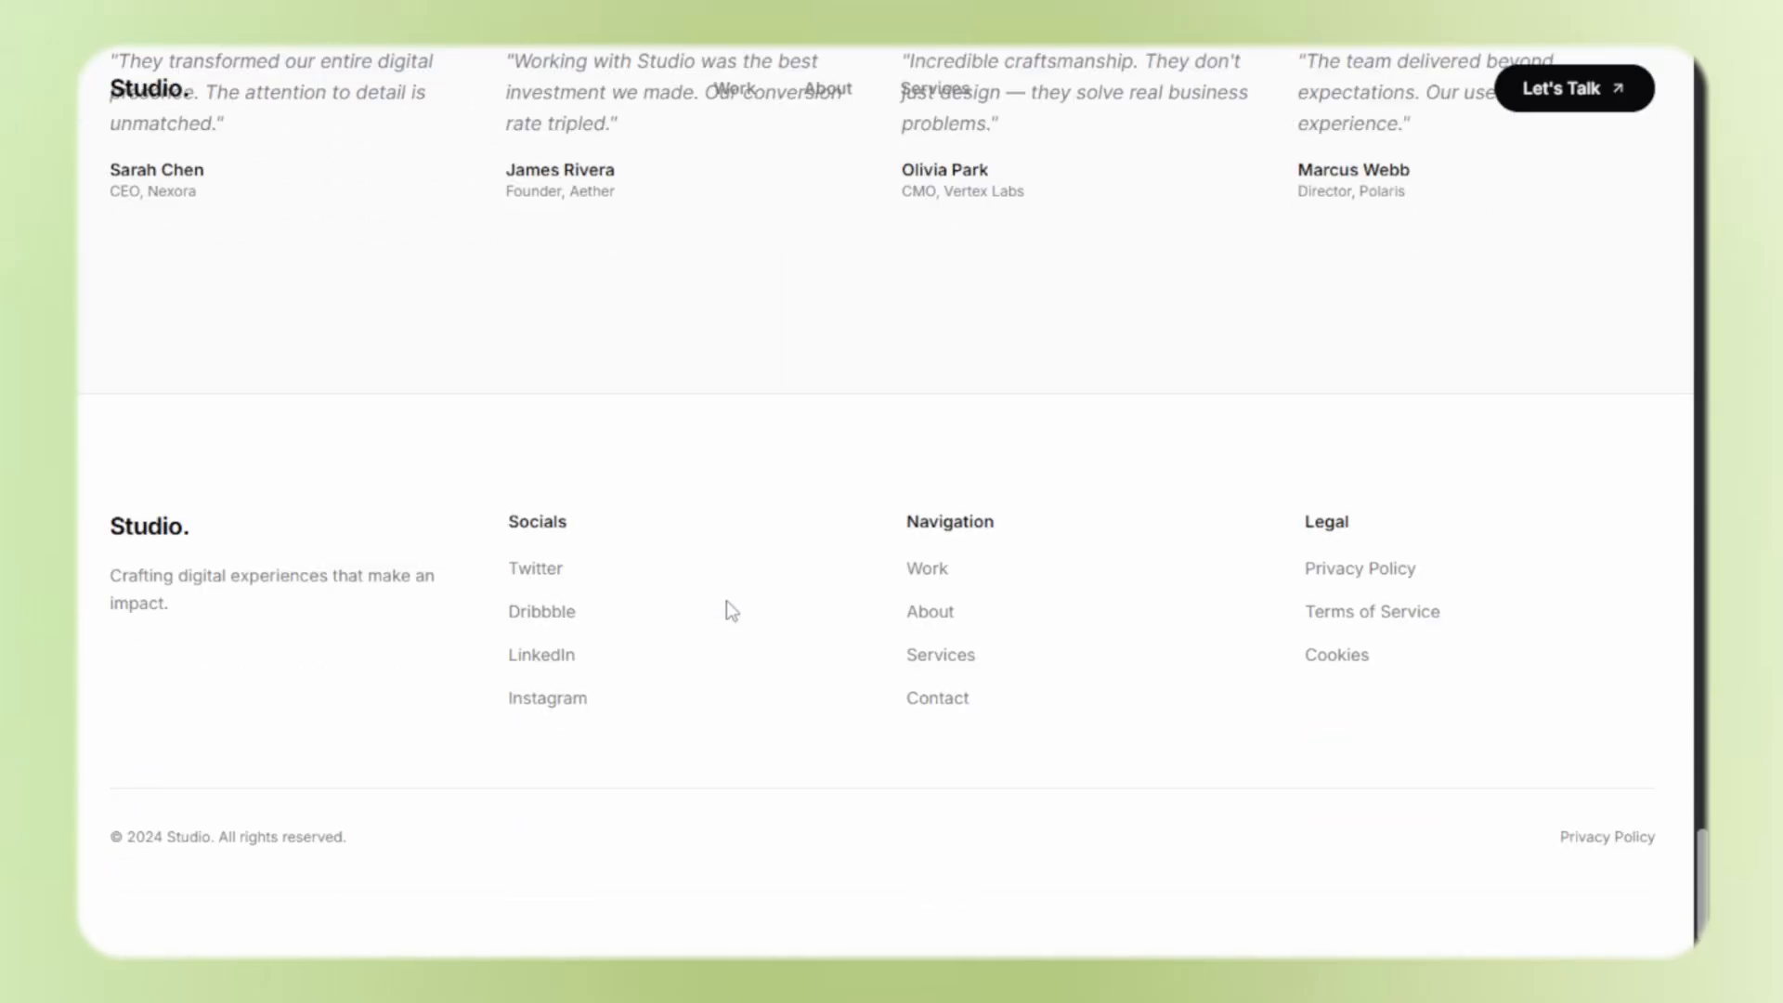
{"action": "scroll", "coordinate": [728, 604], "scroll_direction": "up", "scroll_amount": 20}
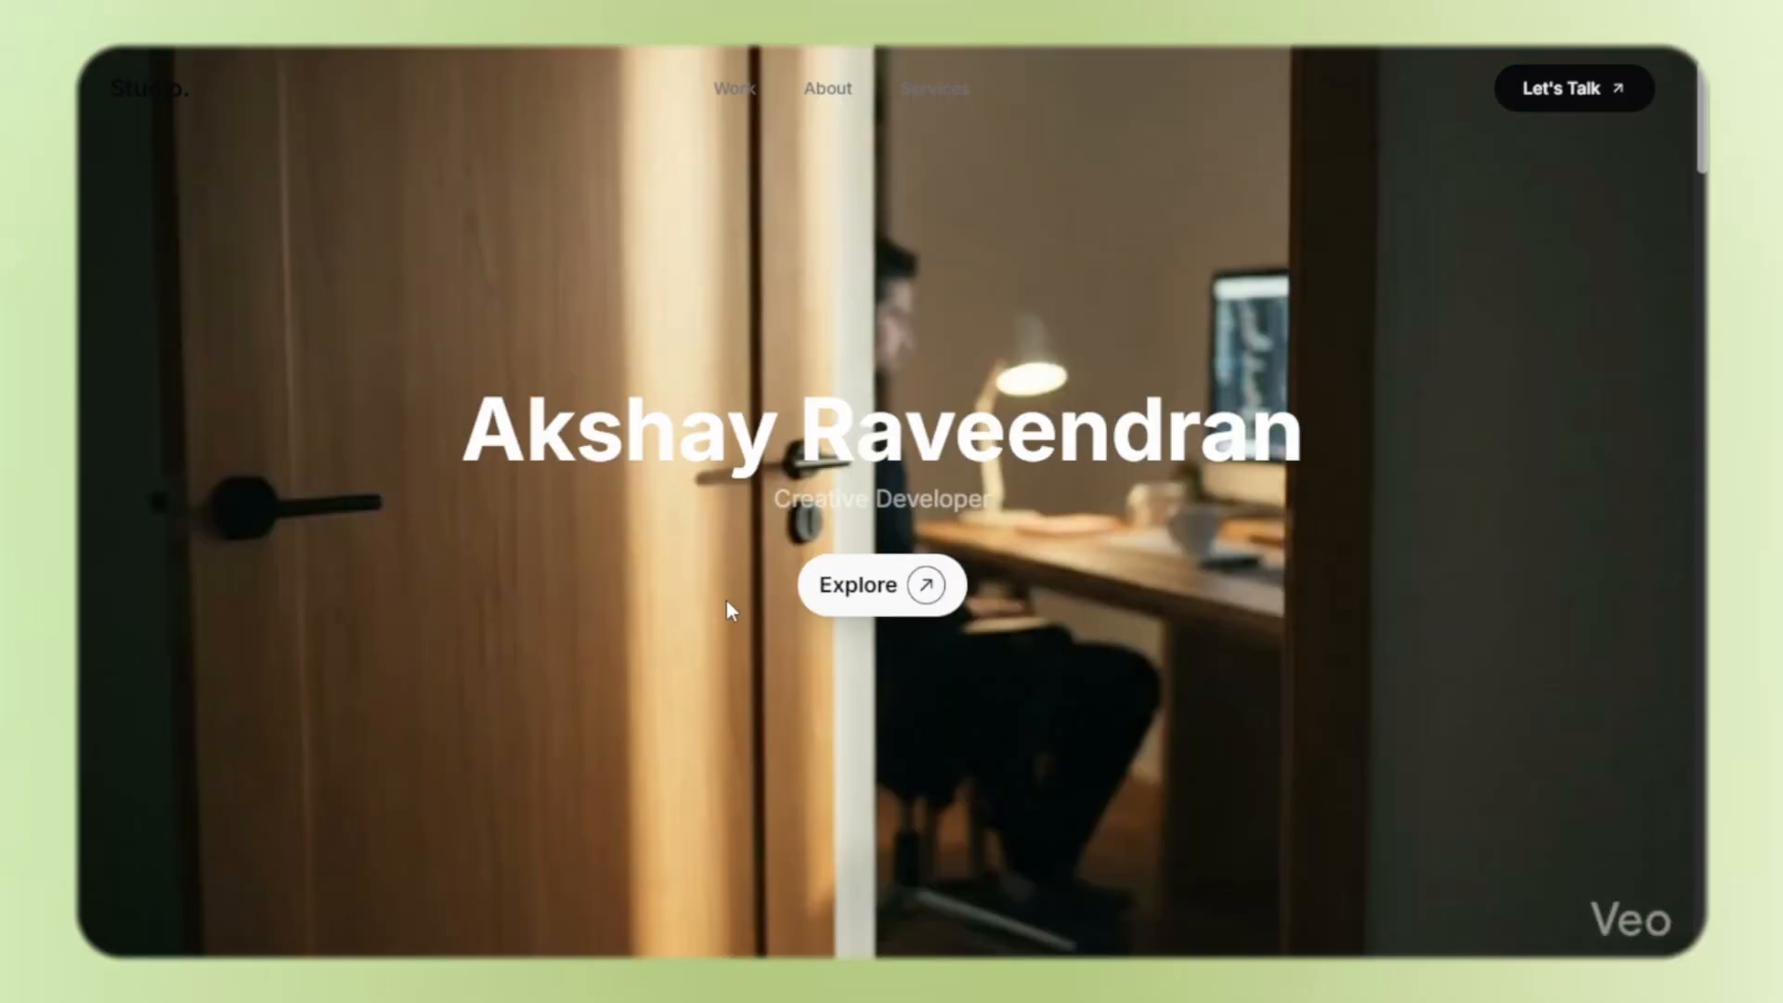